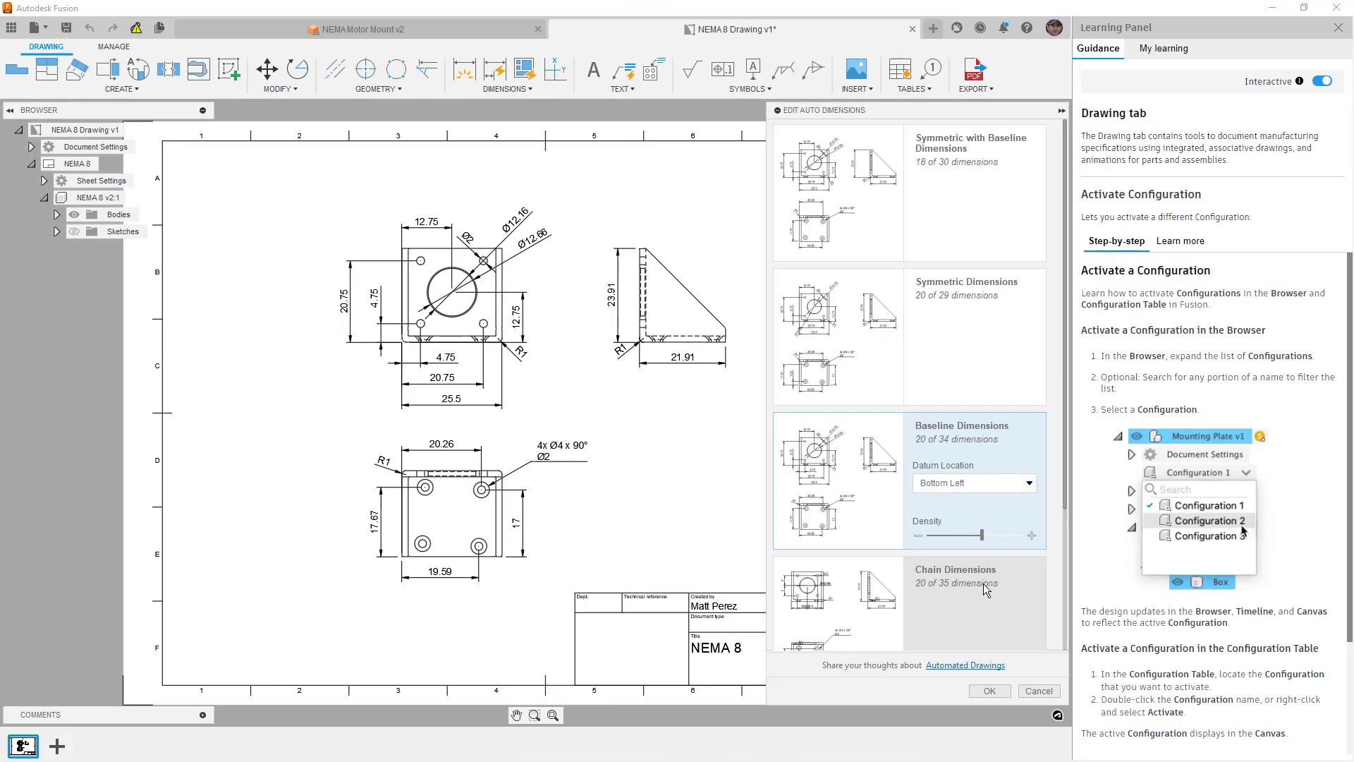
# Try the Chain Dimensions recipe on the NEMA 8 views and select Symmetric with Baseline Dimensions instead
pyautogui.click(983, 583)
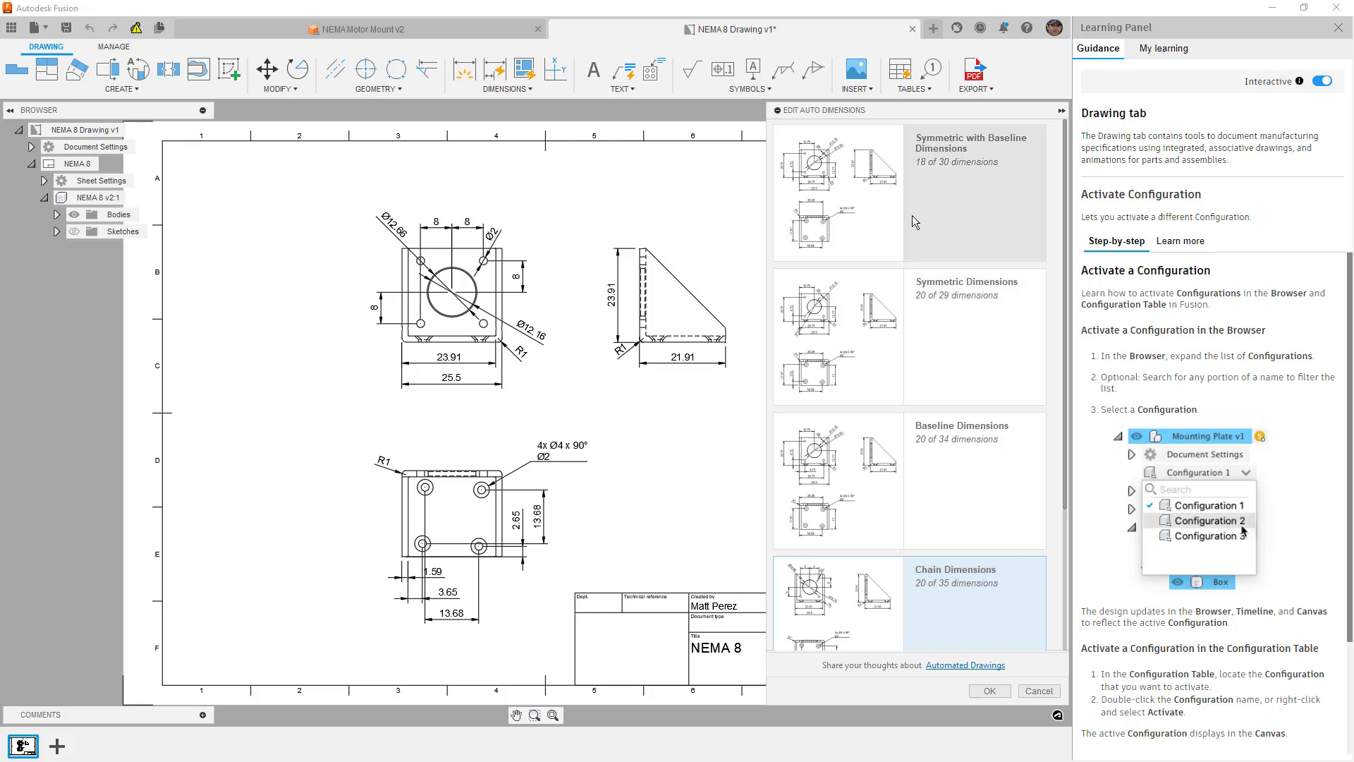
pyautogui.click(955, 163)
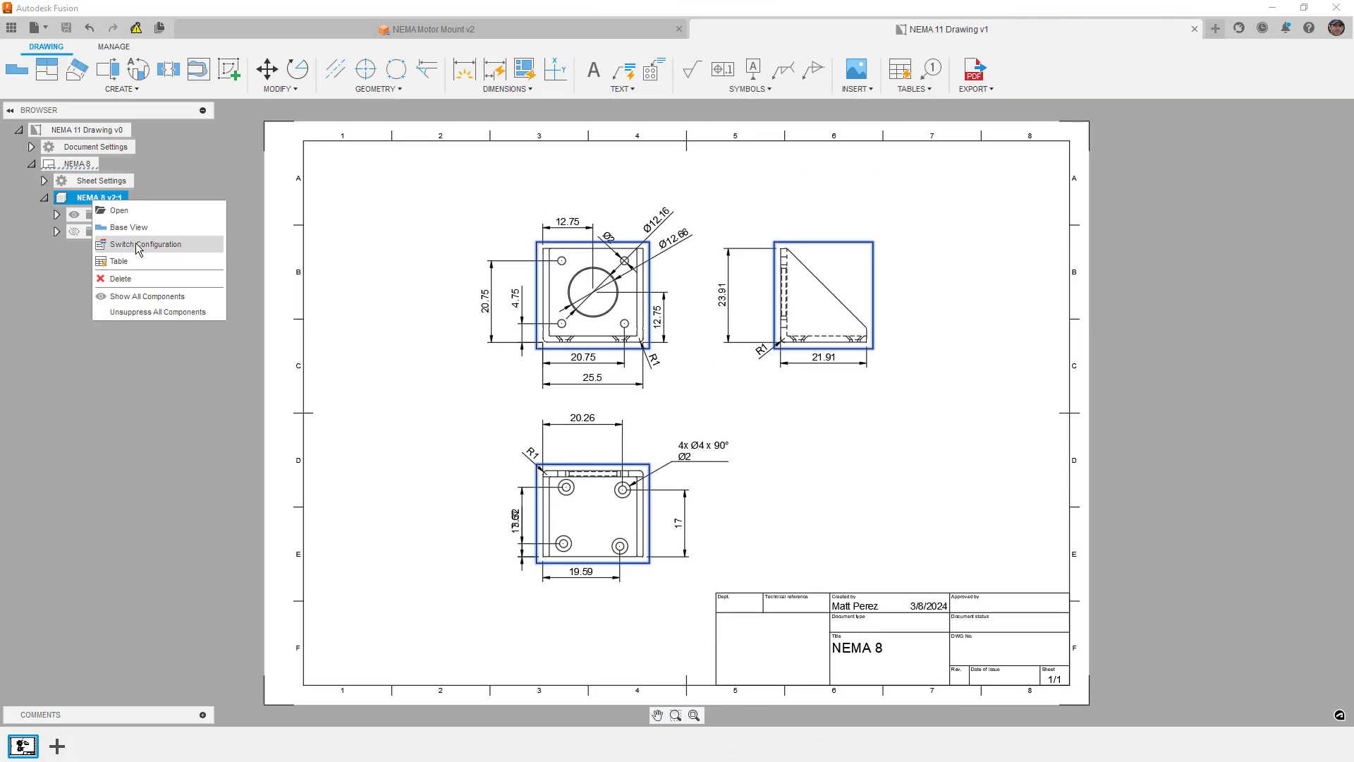
# Switch the drawing's NEMA 8 component to the NEMA 11 configuration, accepting the change across all views and sheets
pyautogui.click(141, 245)
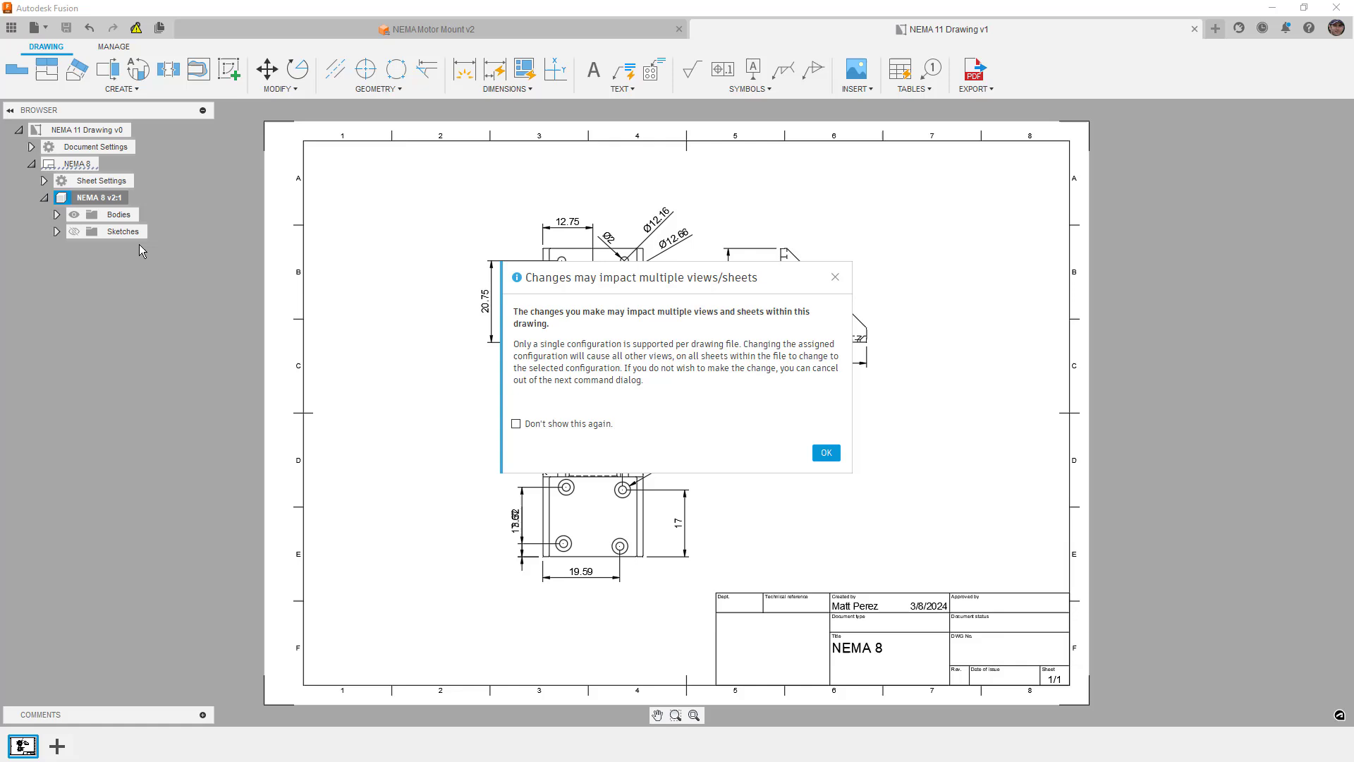
pyautogui.click(836, 455)
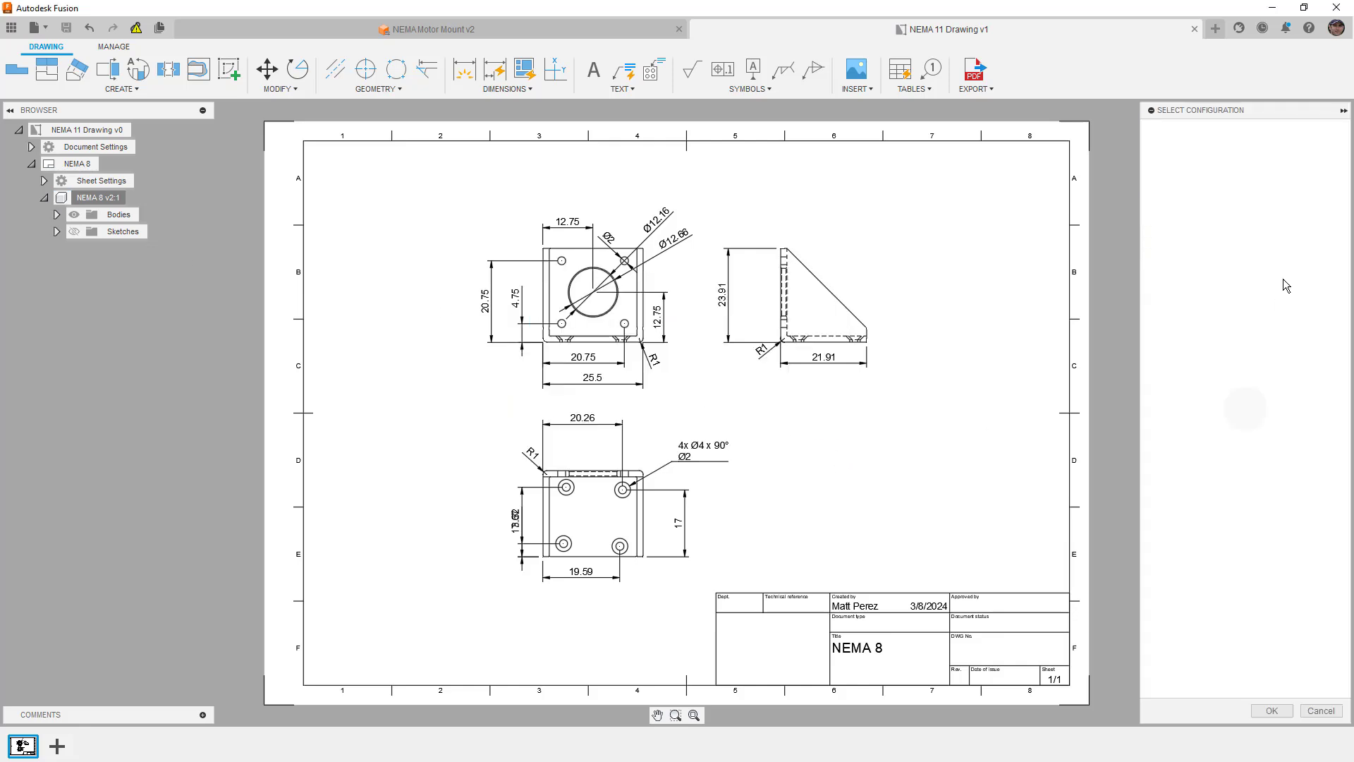
pyautogui.click(1279, 229)
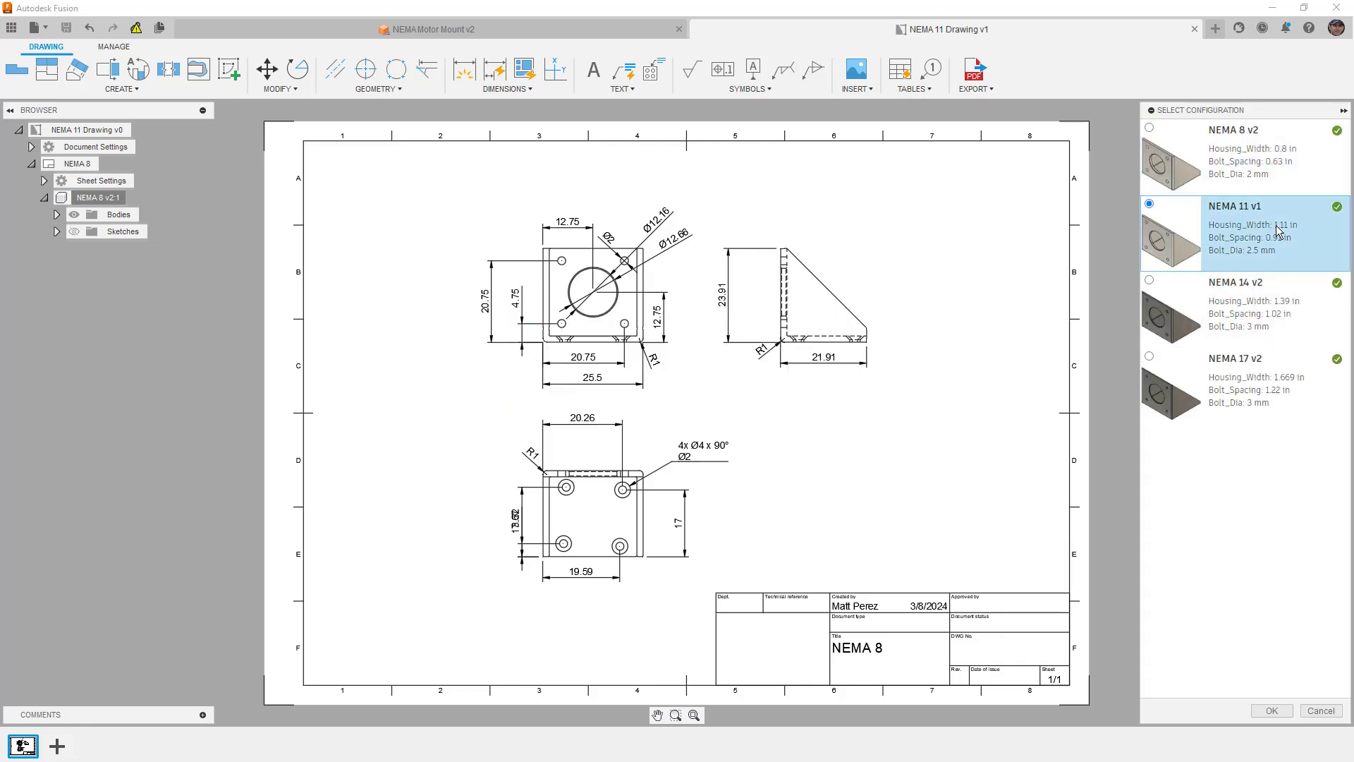
pyautogui.click(1275, 710)
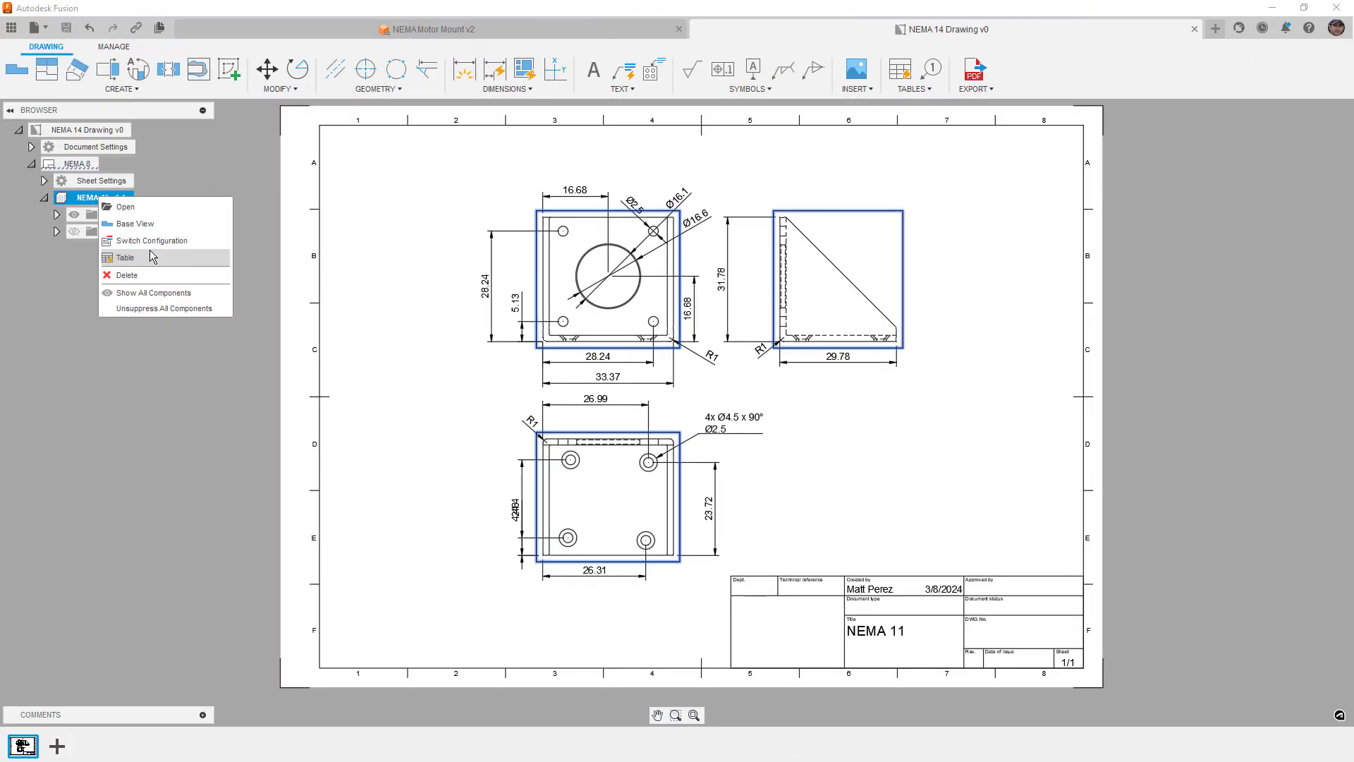
# Switch the drawing's NEMA 11 component to the NEMA 14 configuration
pyautogui.click(179, 248)
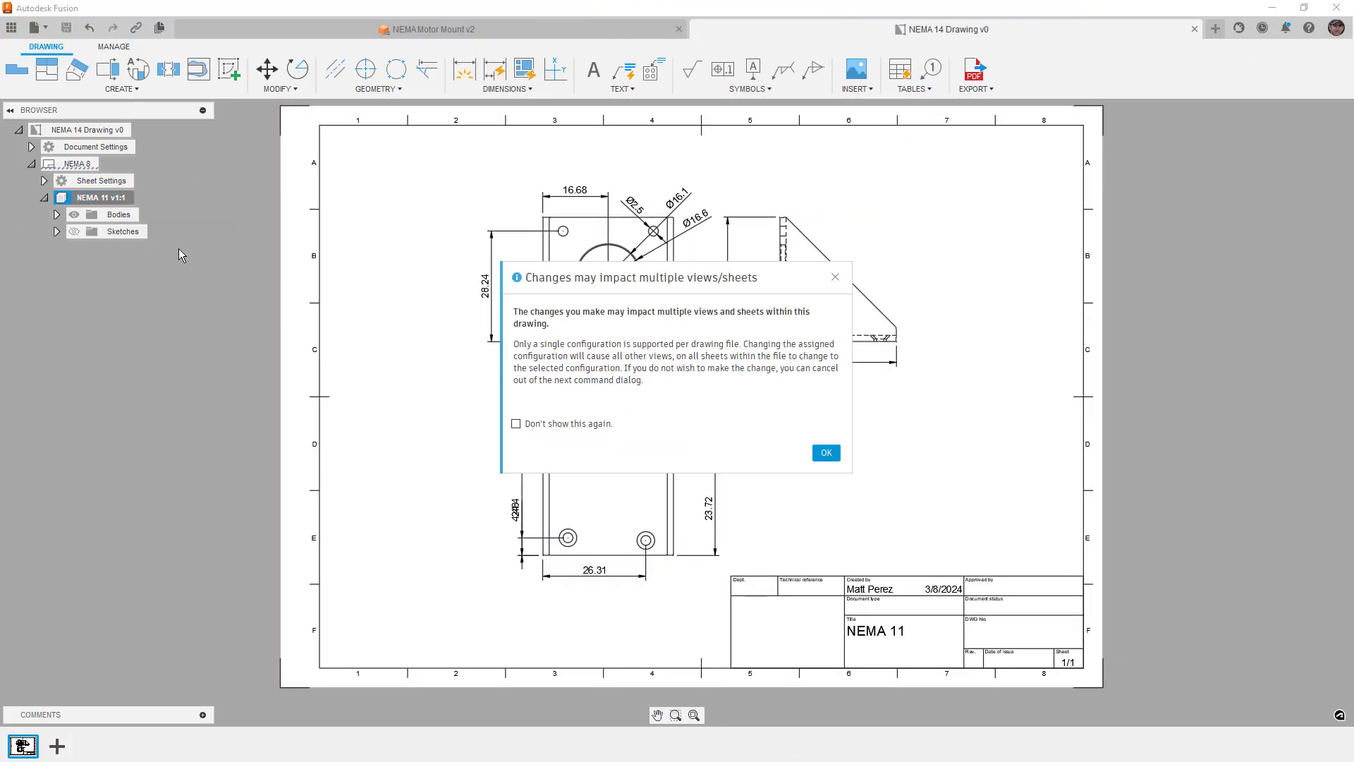
pyautogui.click(826, 452)
pyautogui.click(1271, 286)
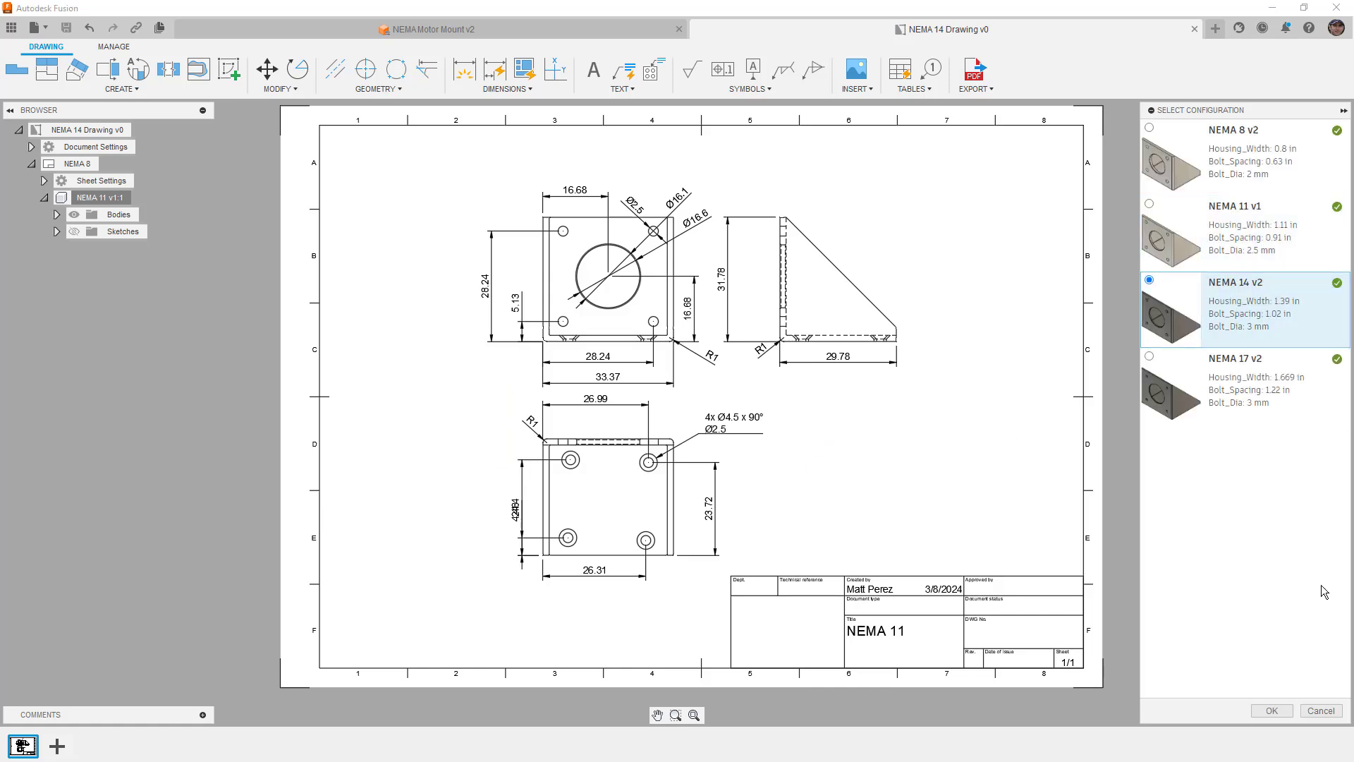
pyautogui.click(1275, 710)
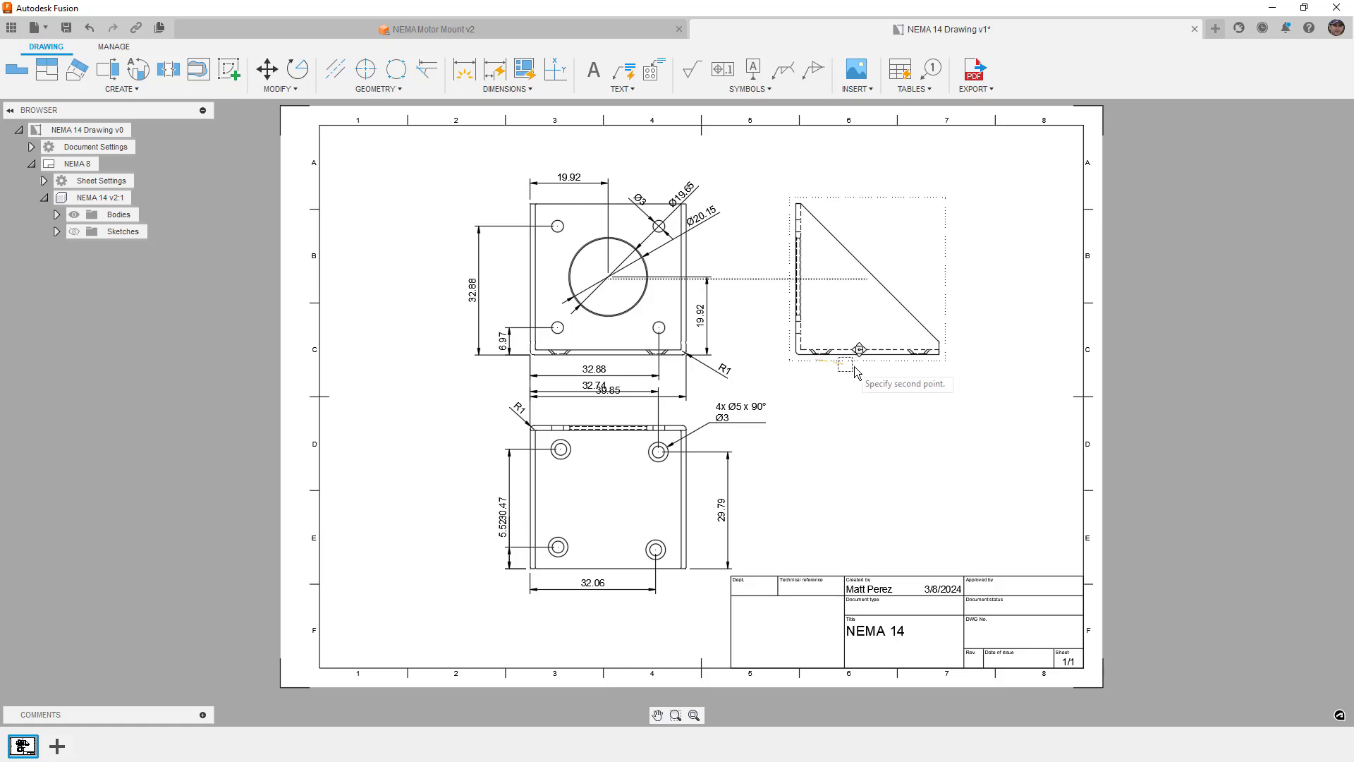
# Reposition the side view, the Ø3 hole dimension and the lower view to space out the crowded annotations
pyautogui.moveTo(700, 202); pyautogui.dragTo(637, 186)
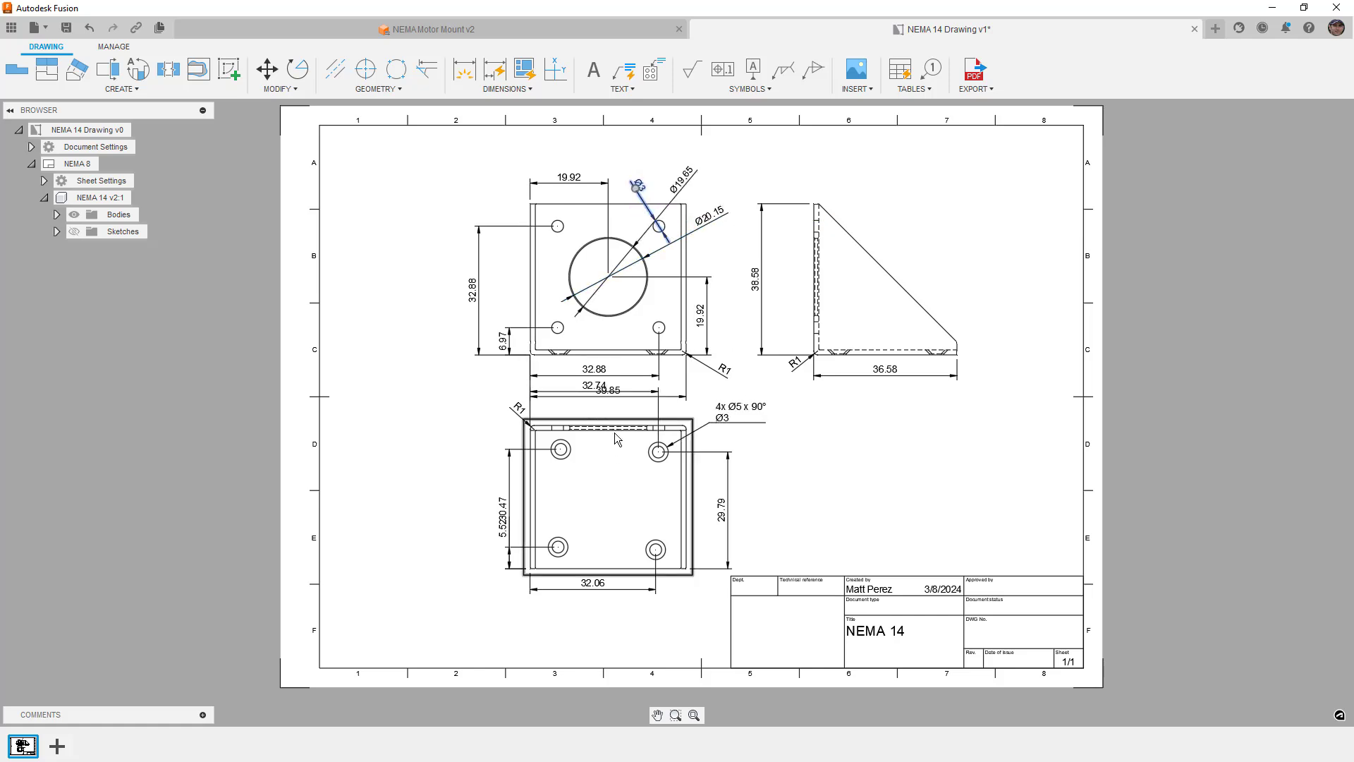
pyautogui.moveTo(614, 433); pyautogui.dragTo(619, 461)
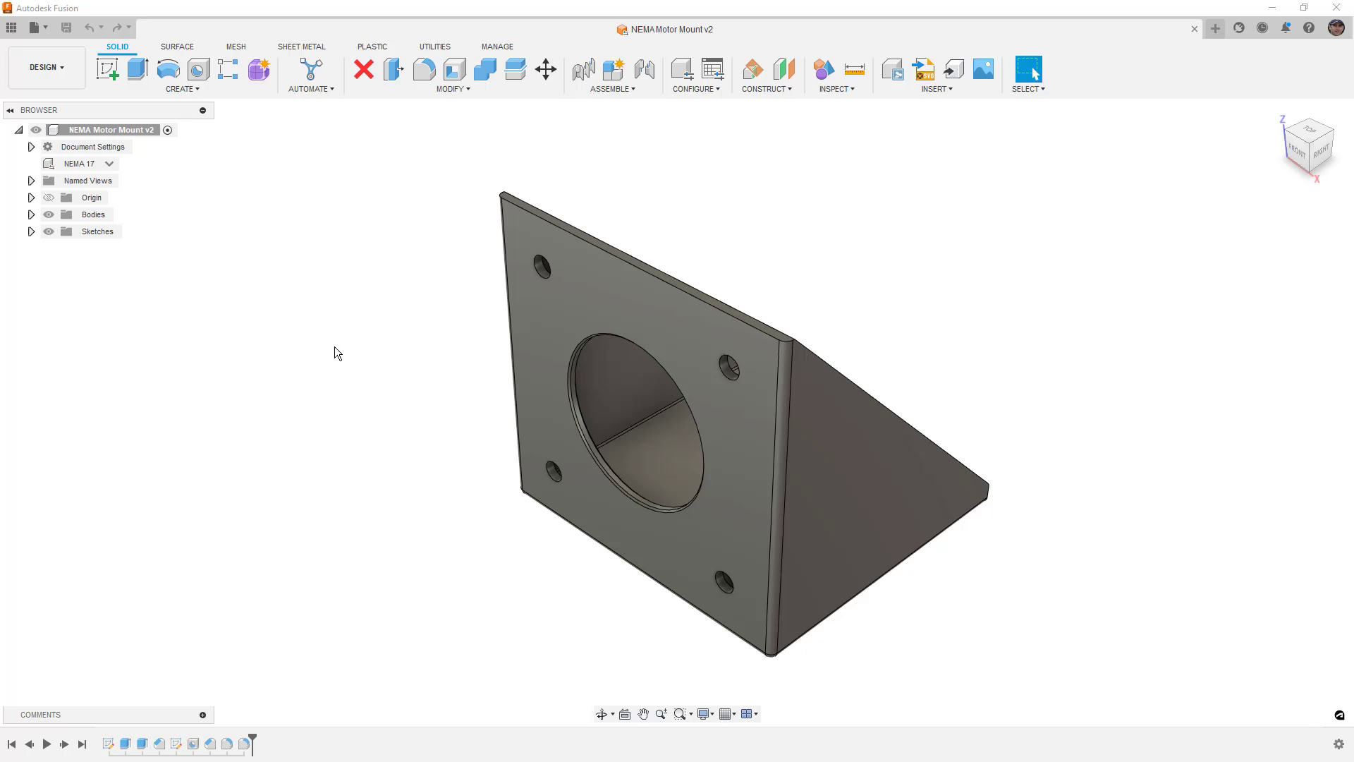
pyautogui.click(79, 74)
pyautogui.moveTo(83, 263)
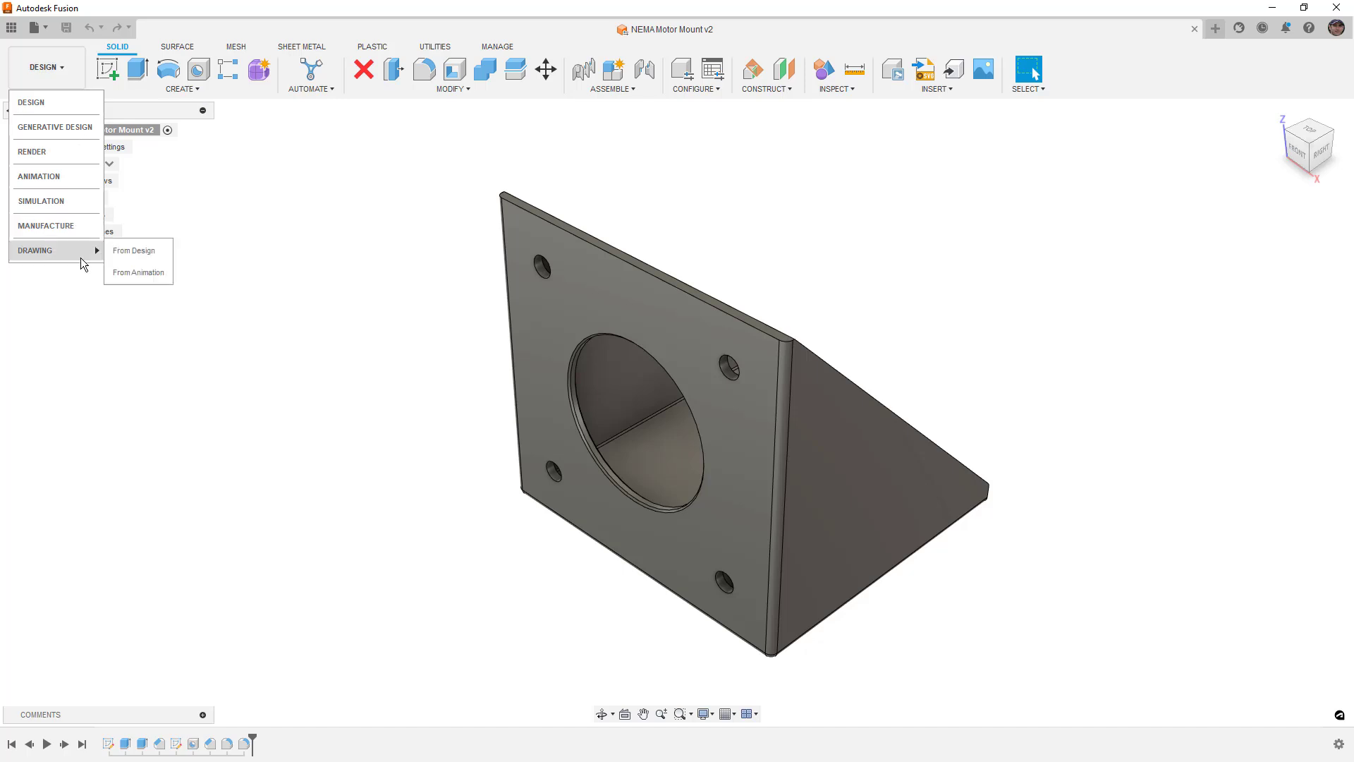
pyautogui.click(48, 28)
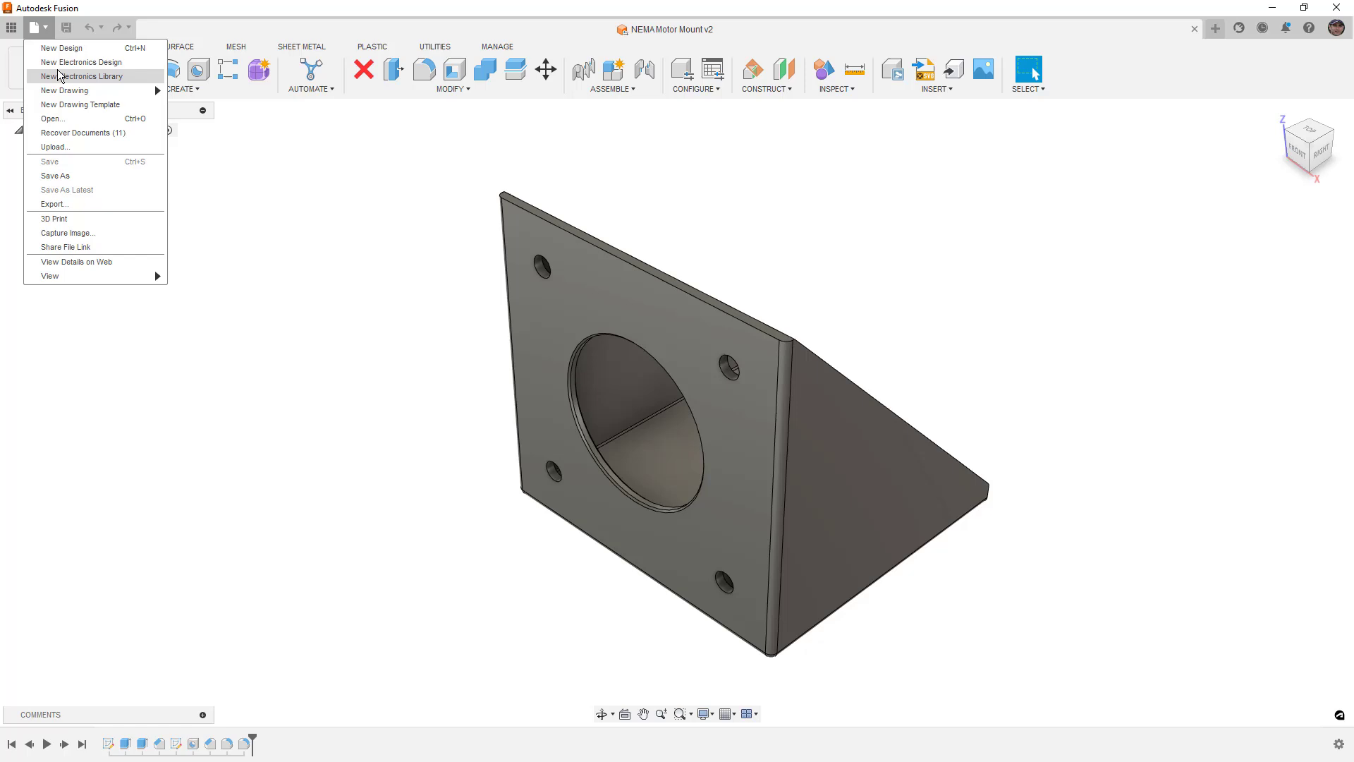
pyautogui.moveTo(67, 93)
pyautogui.click(215, 207)
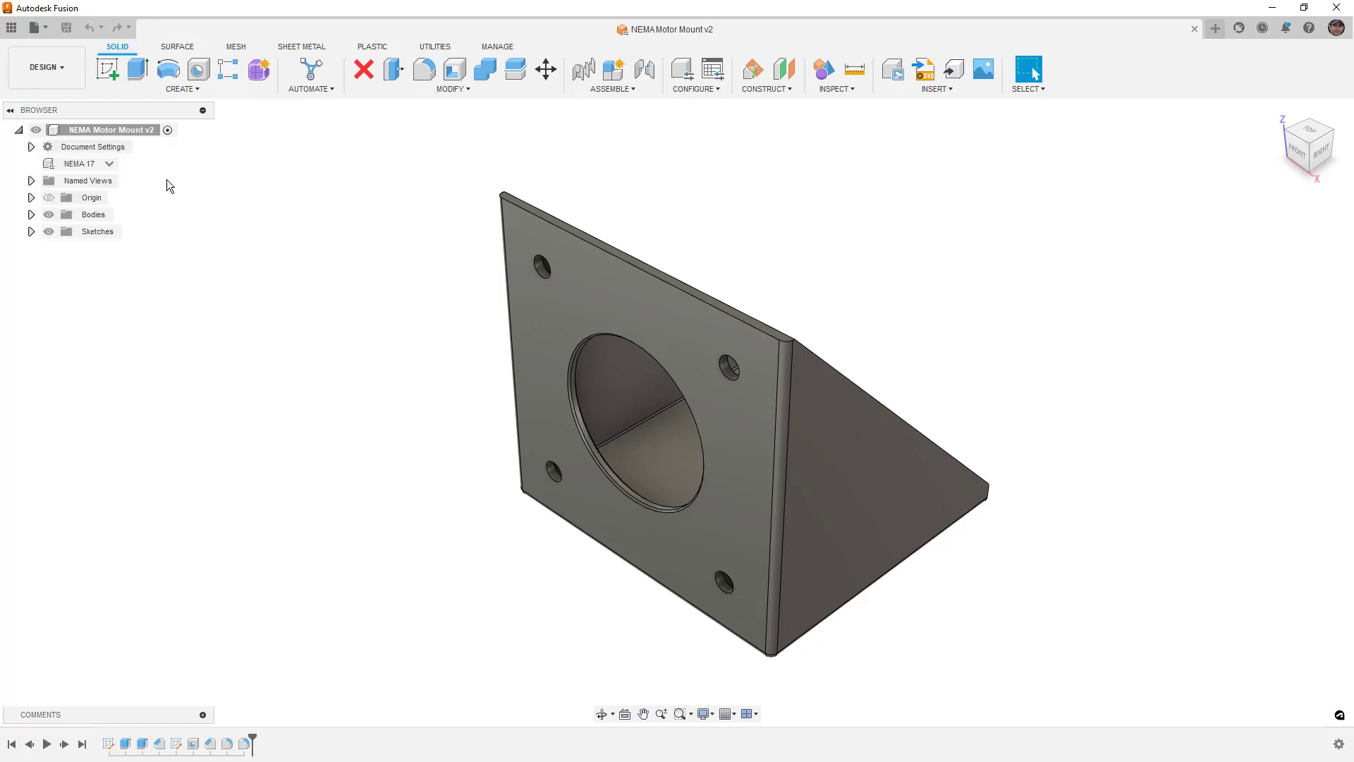
# Create an automatic drawing of the NEMA Motor Mount using the NEMA 8 configuration, and open the generated drawing
pyautogui.click(108, 130)
pyautogui.rightClick(108, 130)
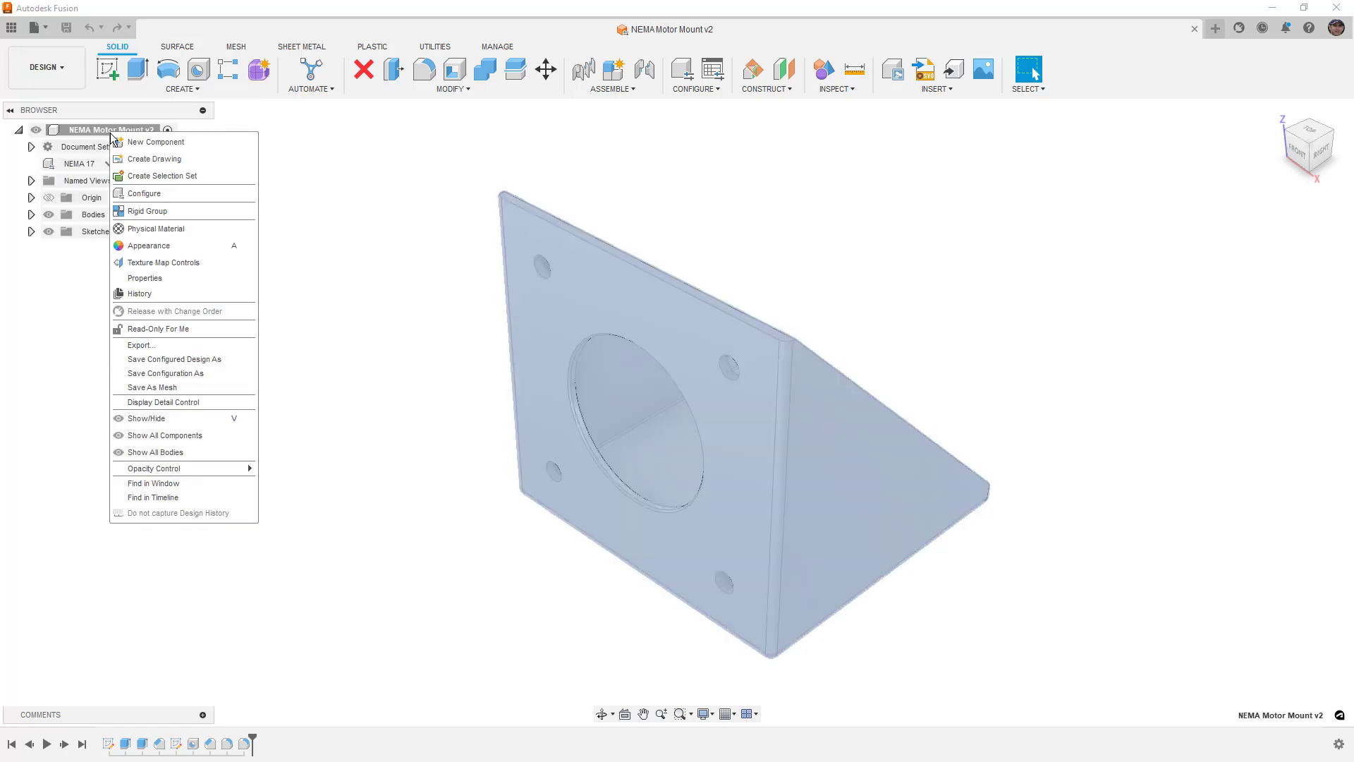
pyautogui.click(139, 159)
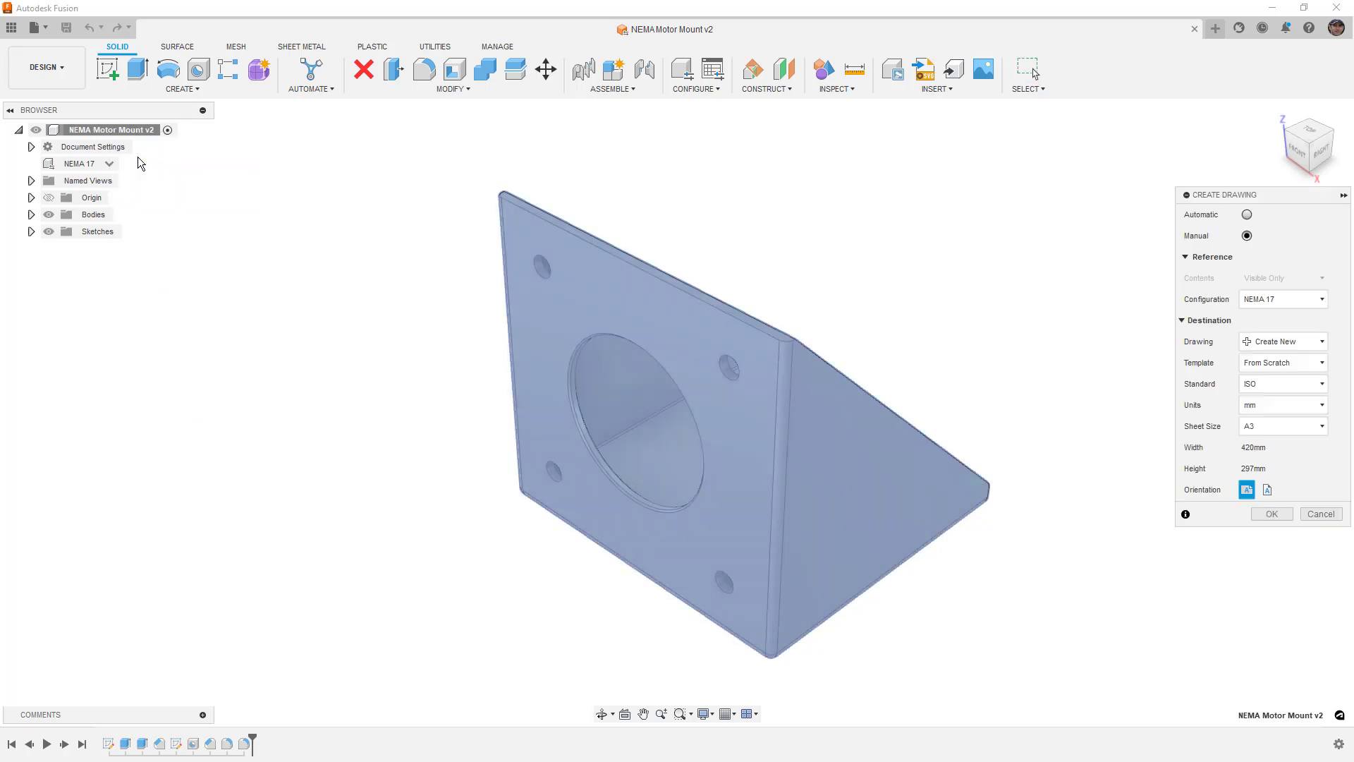
pyautogui.click(1247, 214)
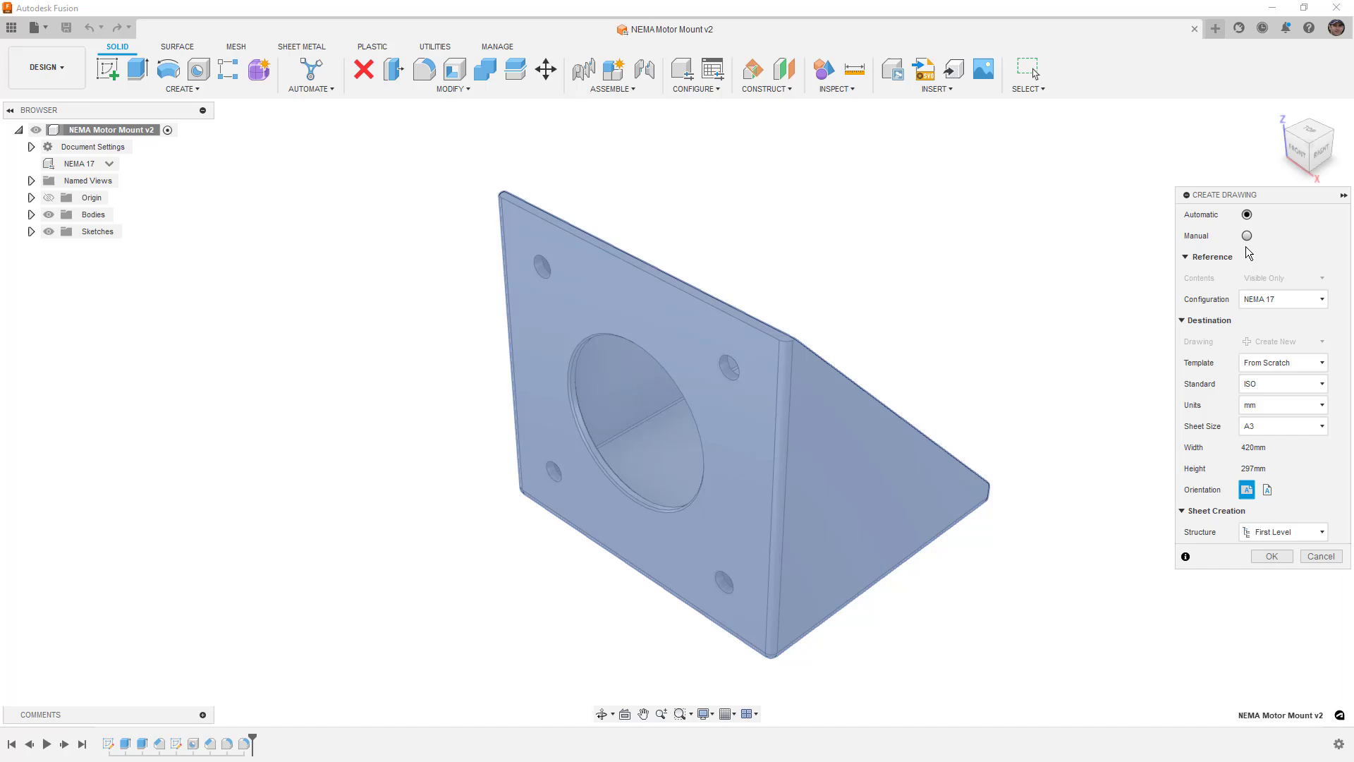
pyautogui.click(1304, 305)
pyautogui.click(1290, 323)
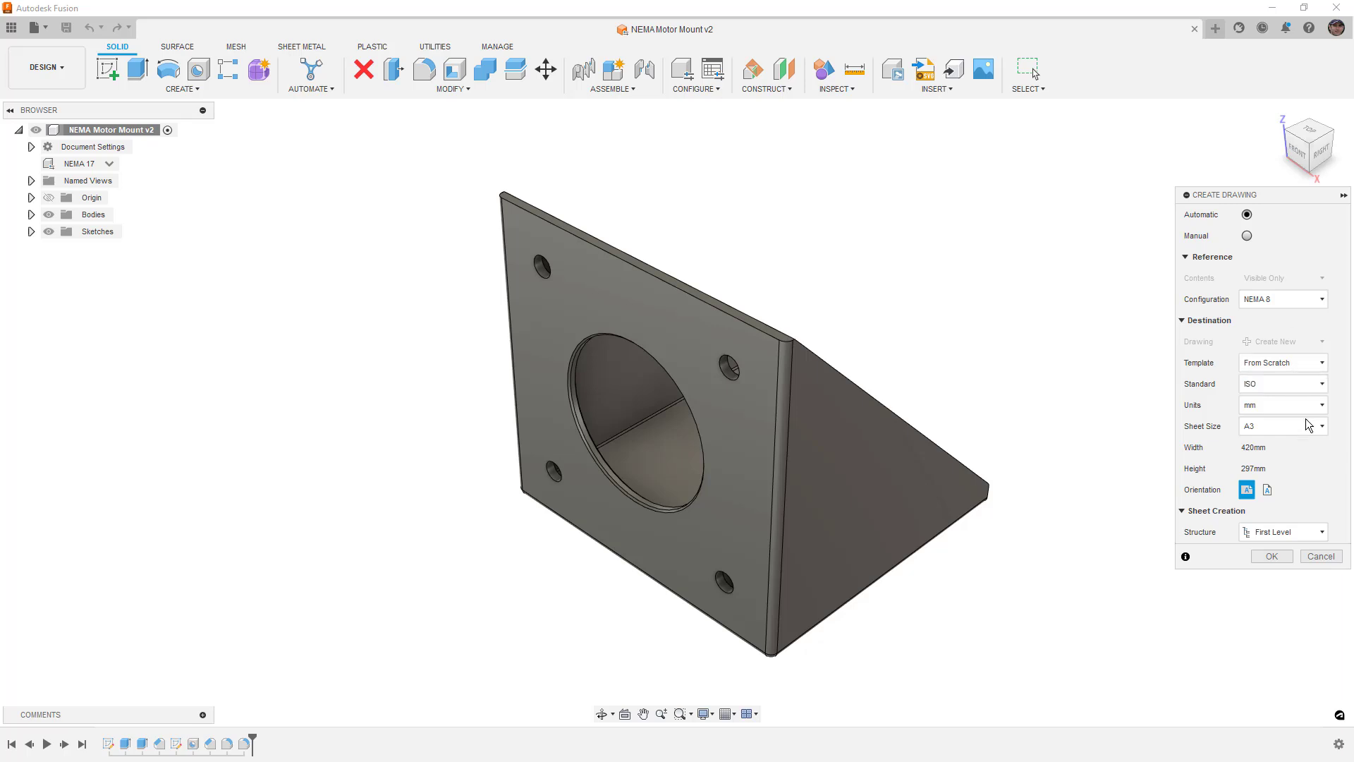
pyautogui.click(1291, 536)
pyautogui.click(1290, 540)
pyautogui.click(1272, 557)
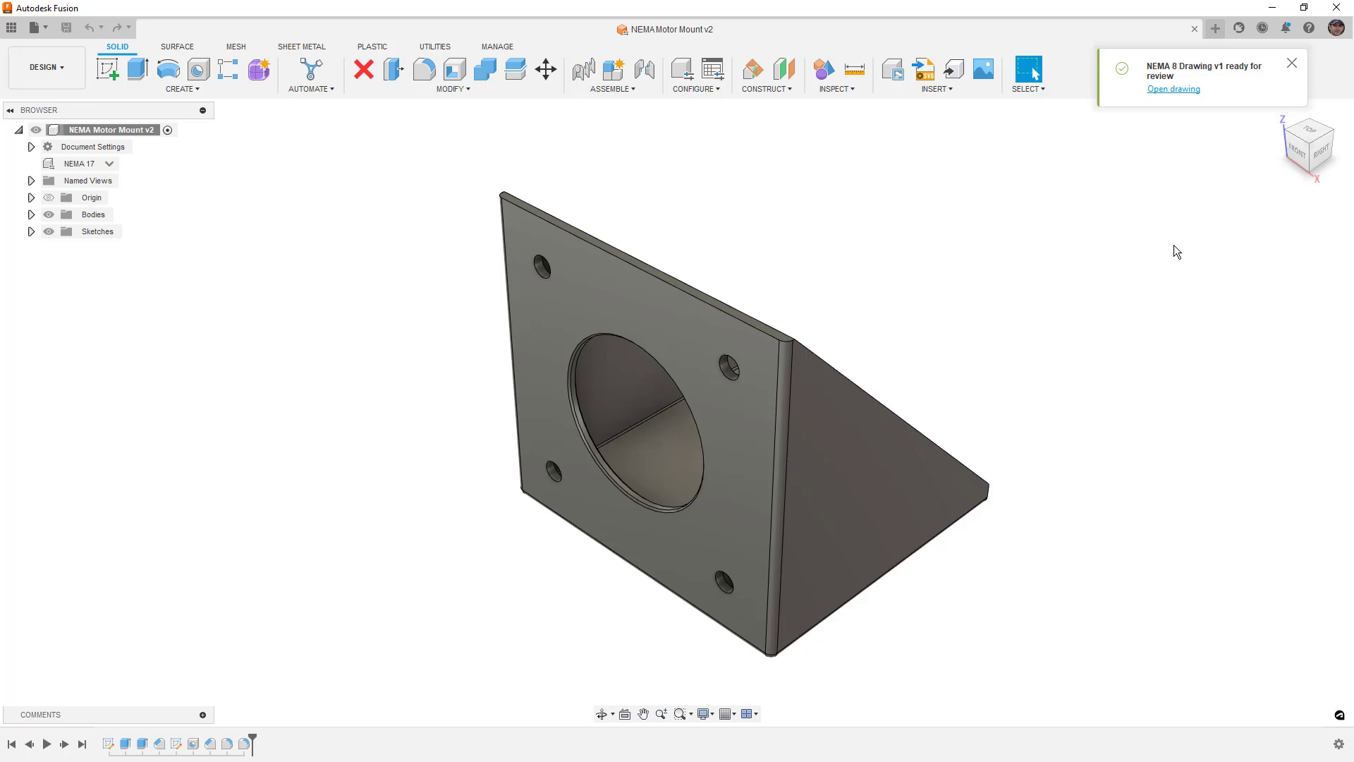
pyautogui.click(1177, 90)
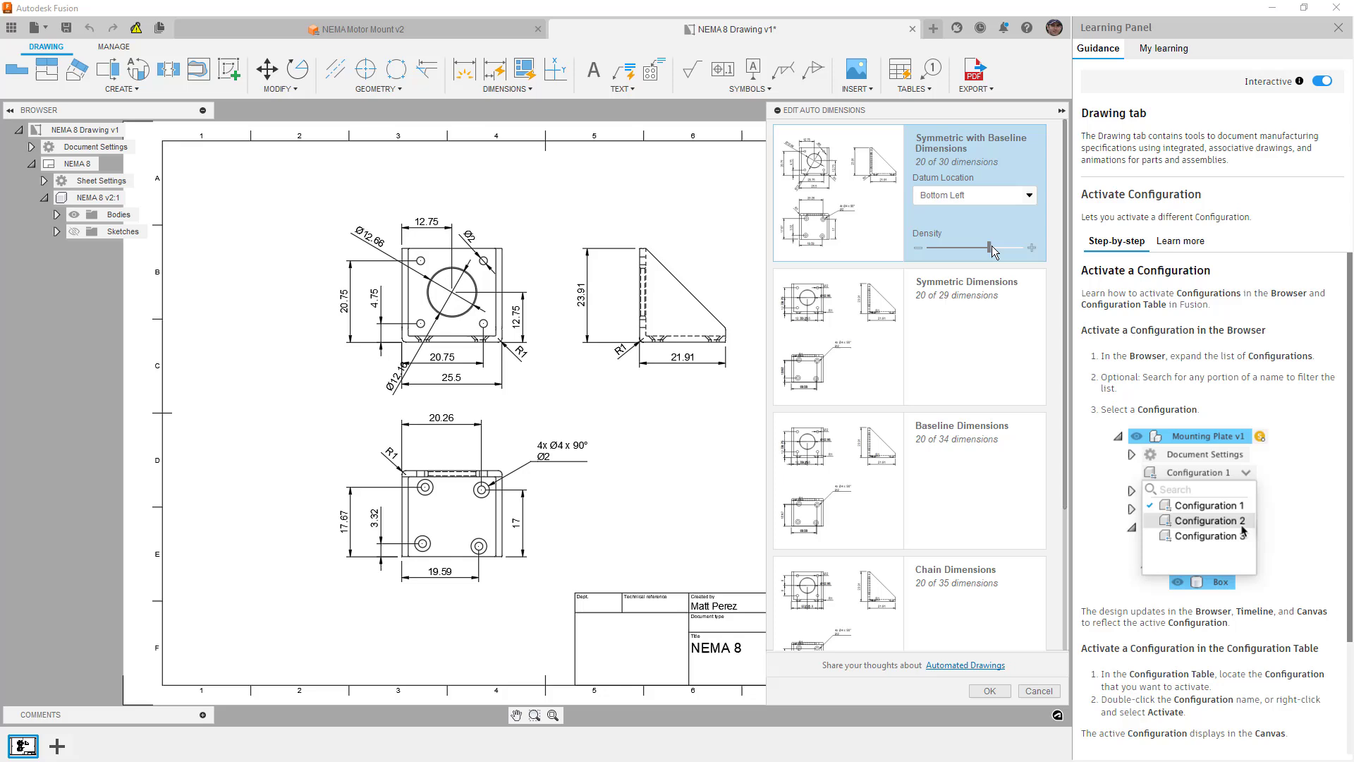
# Adjust the density of the Symmetric with Baseline Dimensions recipe to 18 of 30 dimensions, keeping the Bottom Left datum
pyautogui.moveTo(993, 252)
pyautogui.mouseDown()
pyautogui.moveTo(979, 252)
pyautogui.moveTo(1017, 254)
pyautogui.mouseUp()
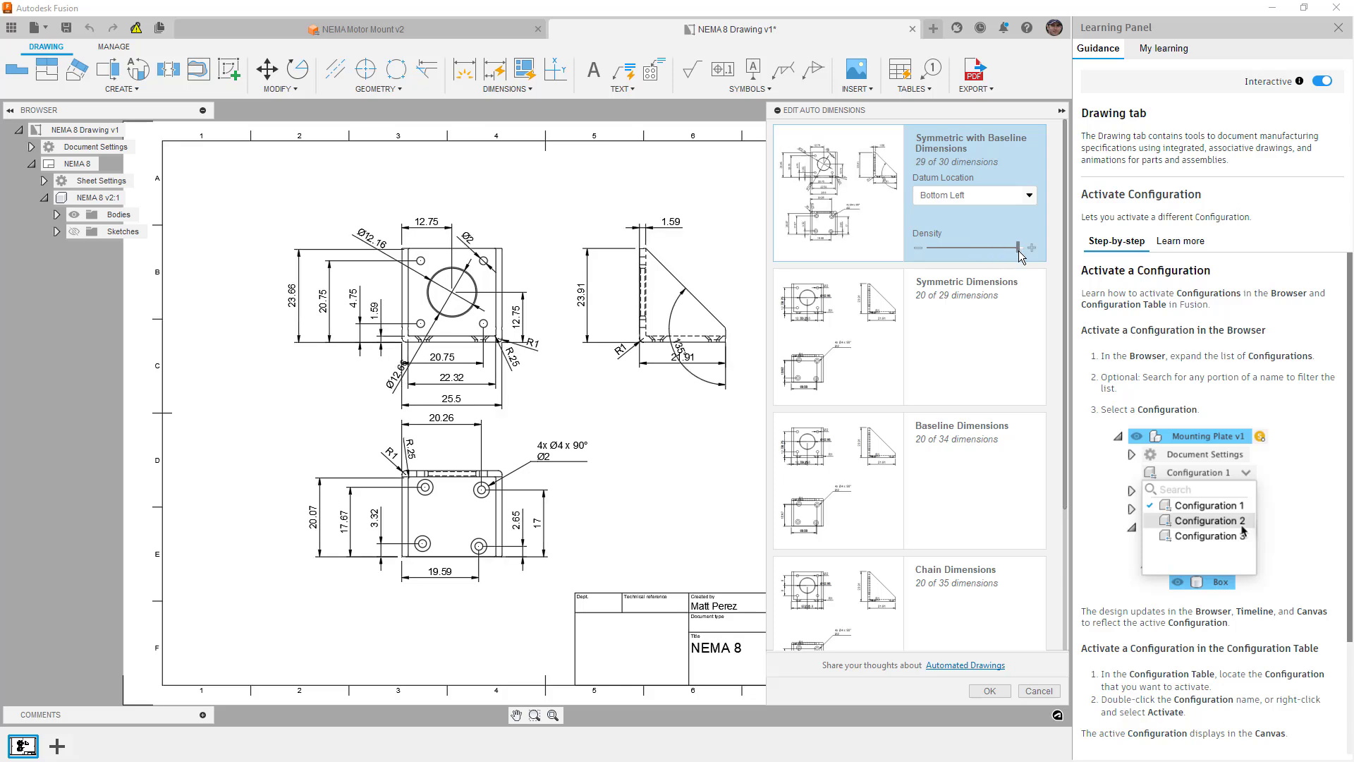
pyautogui.moveTo(1017, 251); pyautogui.dragTo(985, 246)
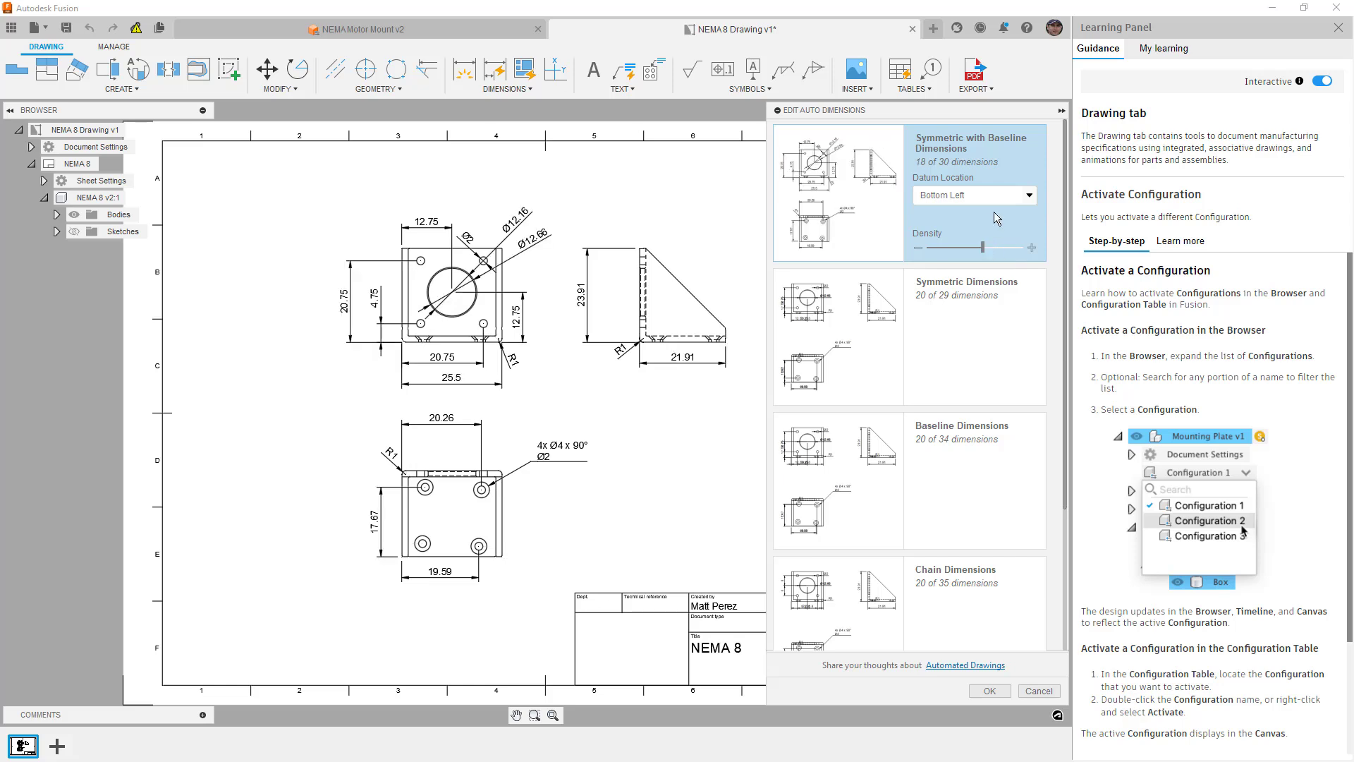
pyautogui.click(1030, 196)
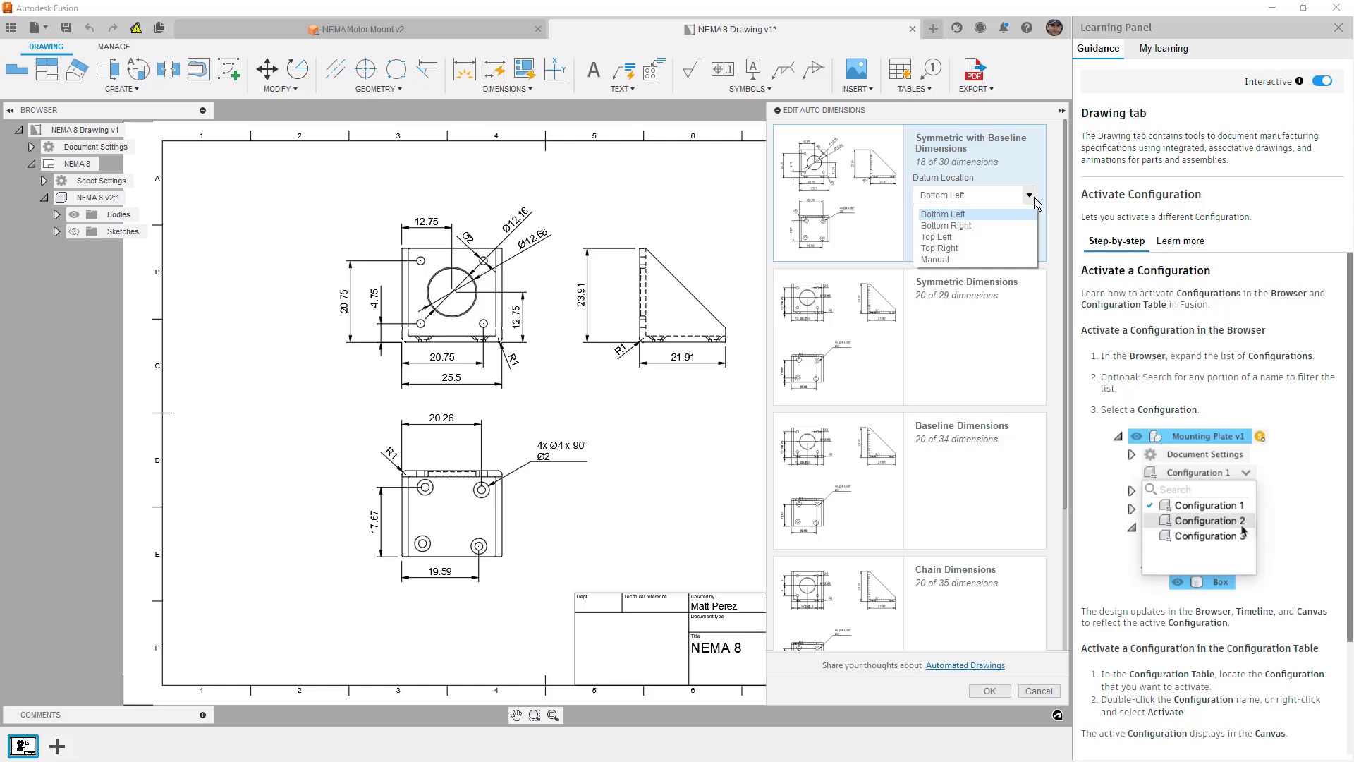
pyautogui.click(1035, 201)
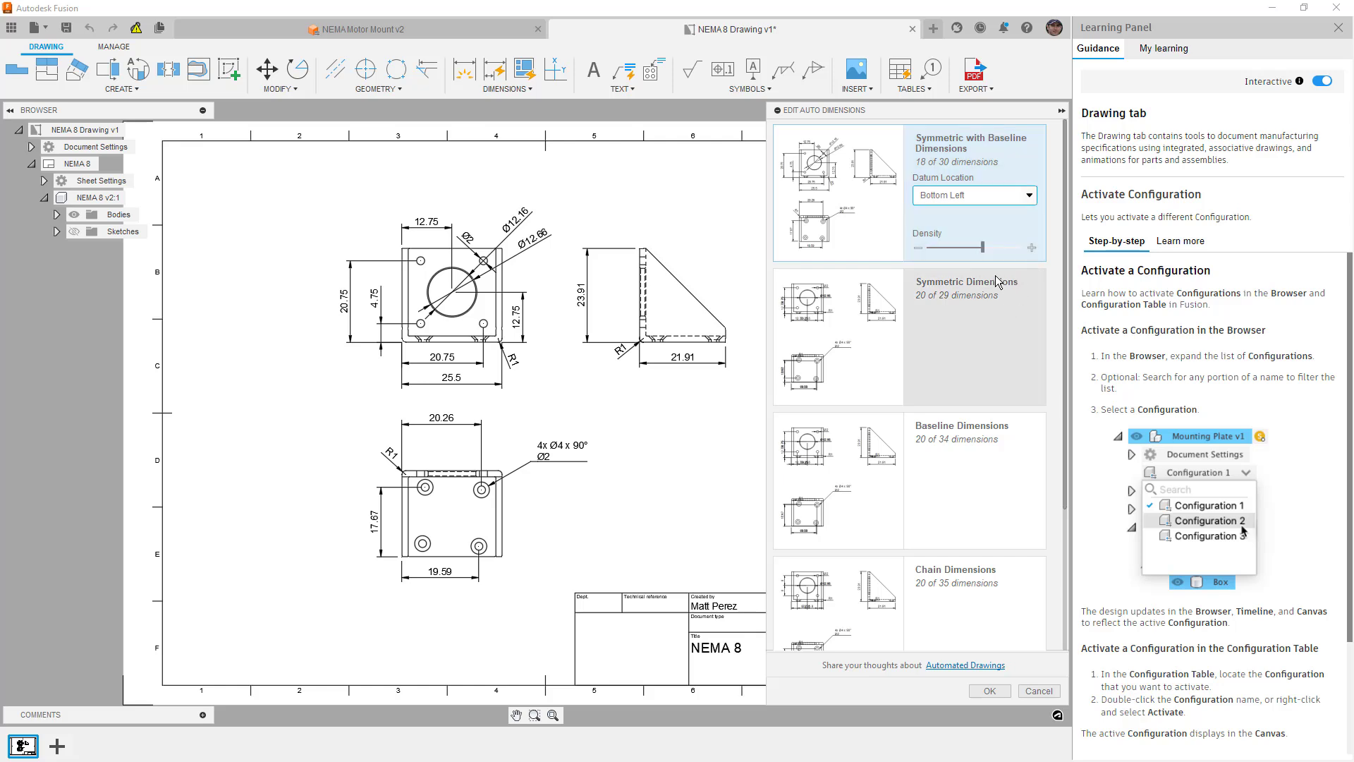
# Compare the Symmetric, Baseline and Chain recipes, and apply Symmetric with Baseline Dimensions at 20 of 30 dimensions
pyautogui.click(979, 299)
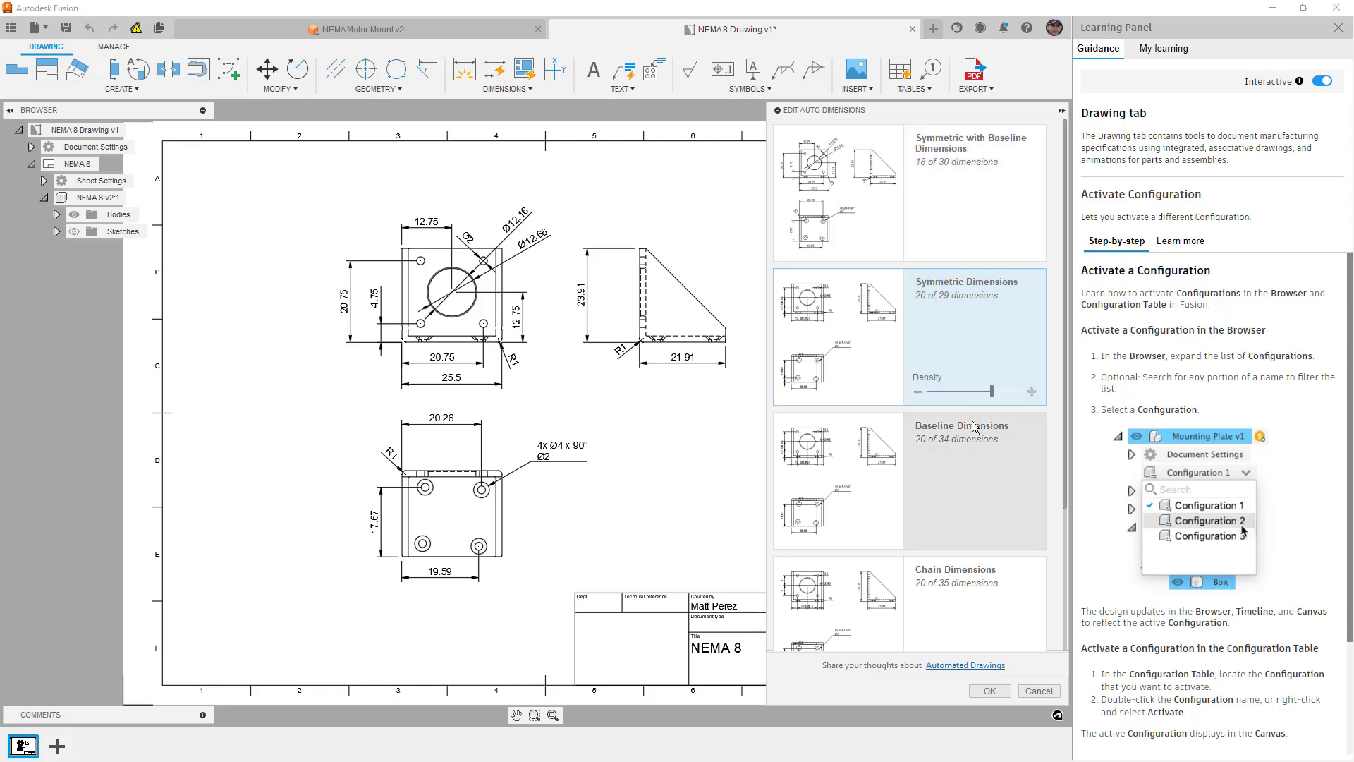
pyautogui.click(975, 442)
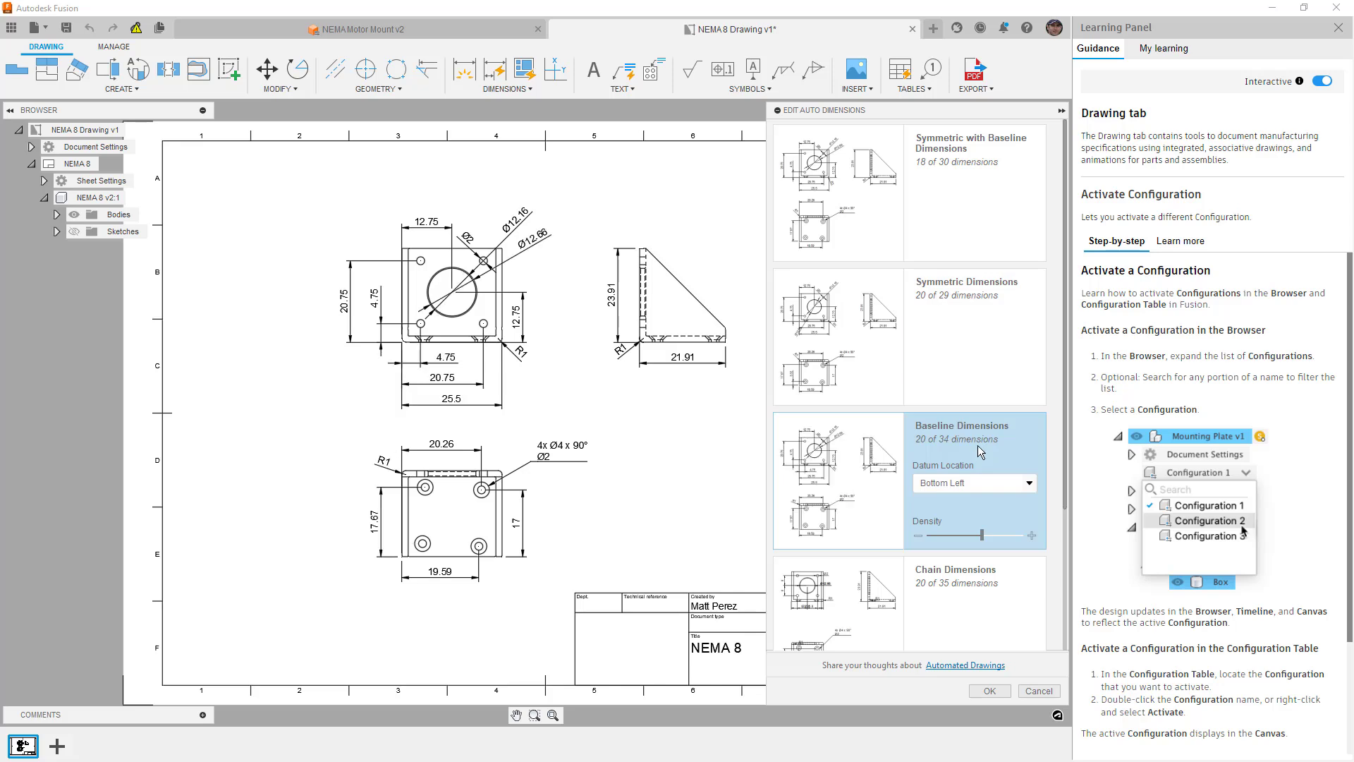
pyautogui.click(983, 582)
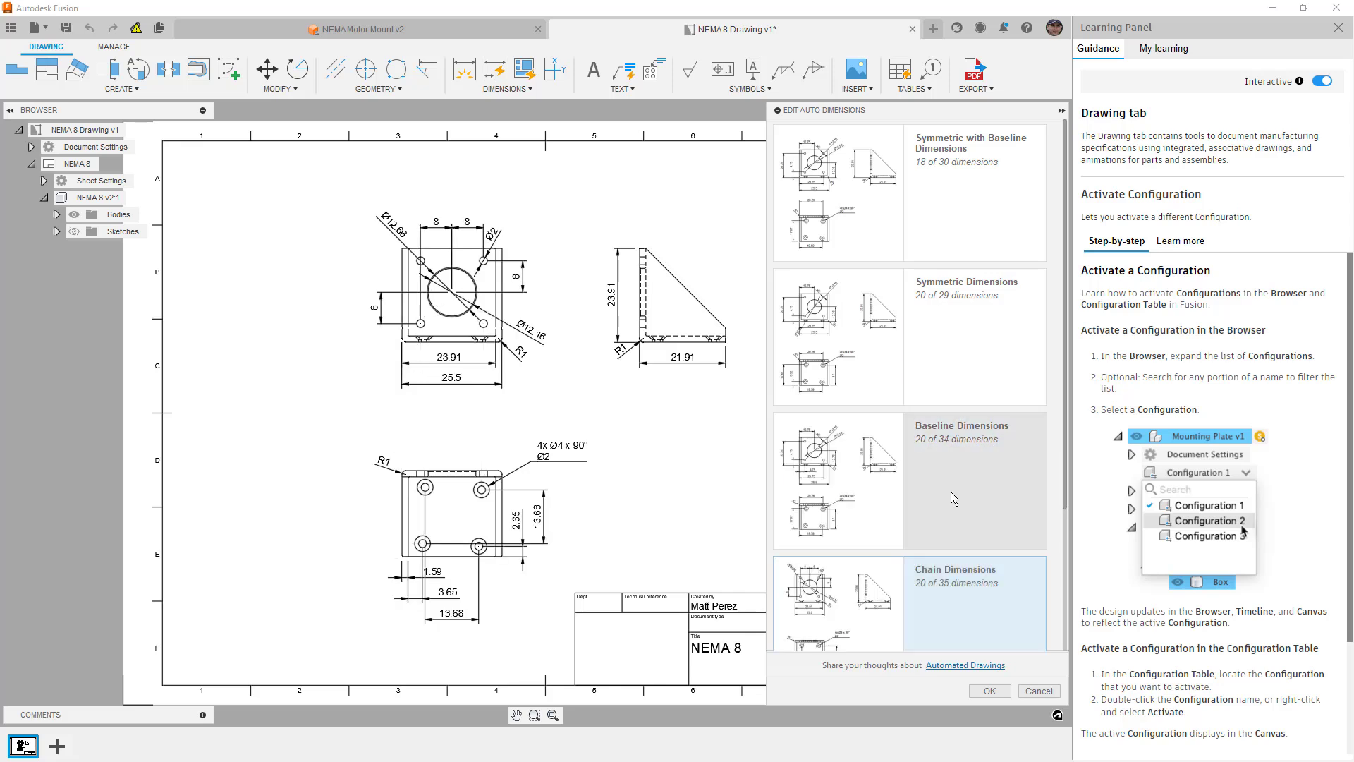
pyautogui.click(956, 161)
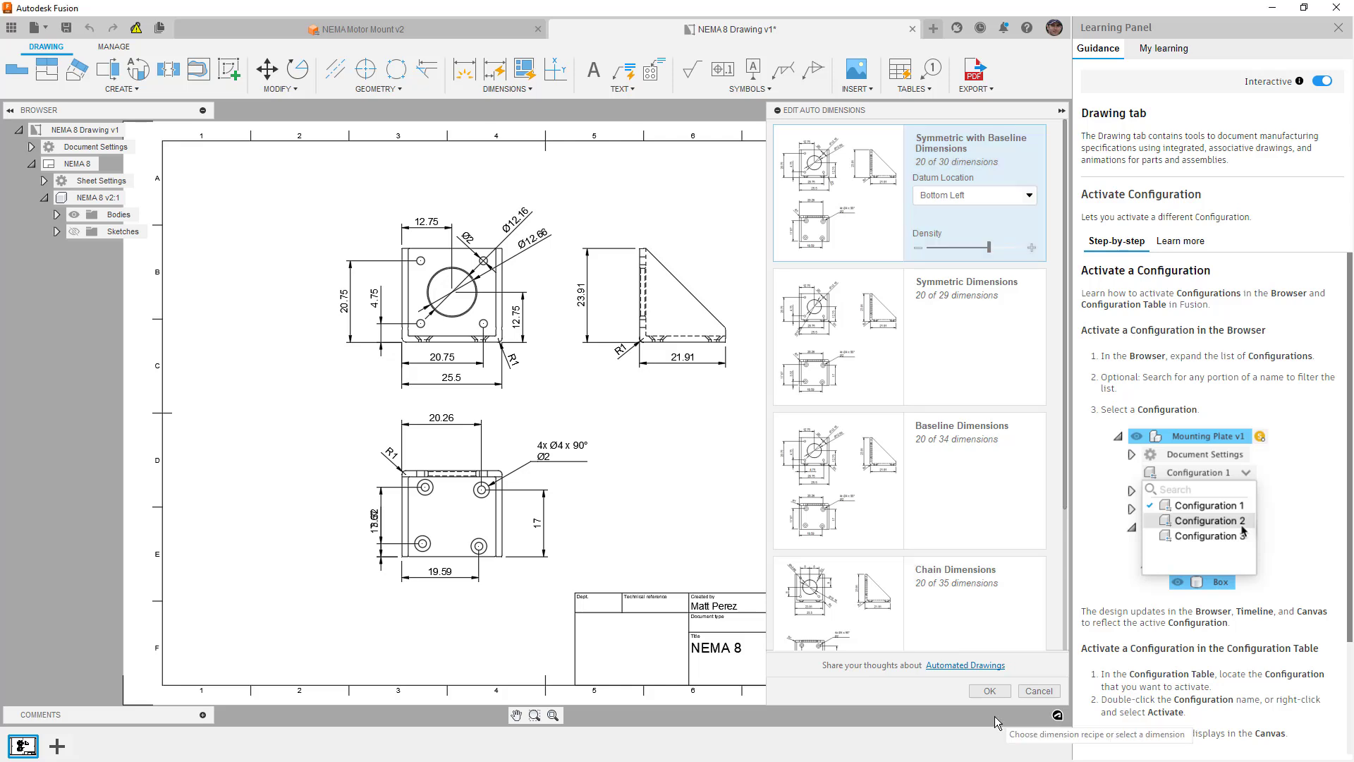
pyautogui.click(991, 691)
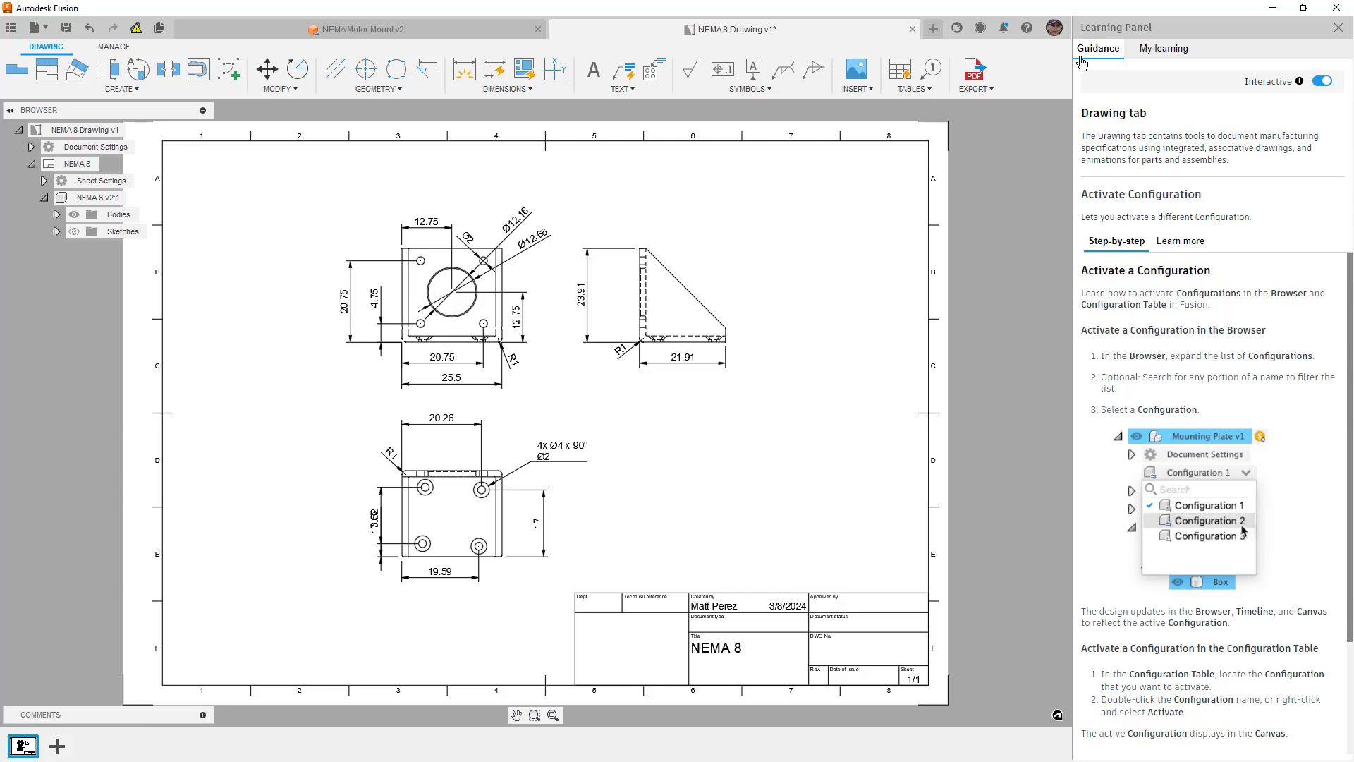
# Close the learning guidance and duplicate the NEMA 8 sheet
pyautogui.click(1338, 27)
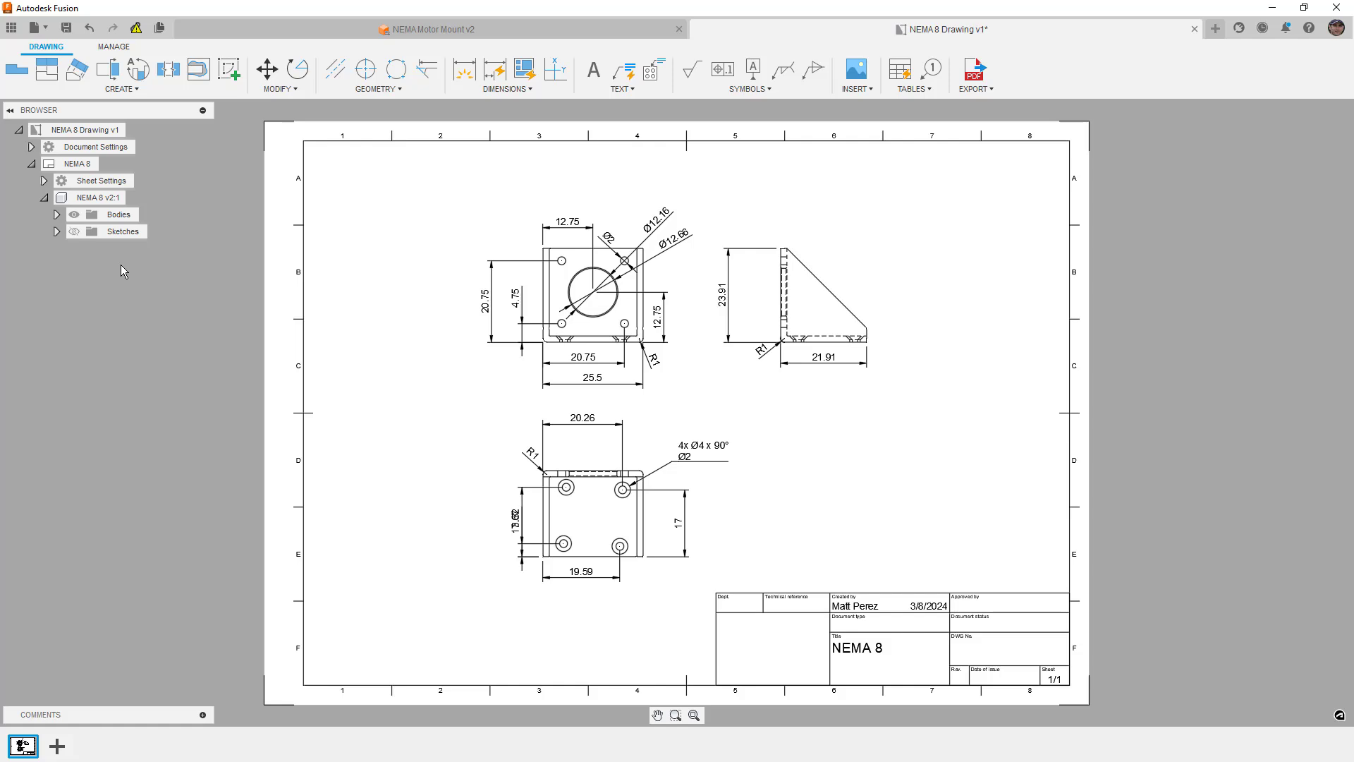
pyautogui.rightClick(32, 743)
pyautogui.click(103, 699)
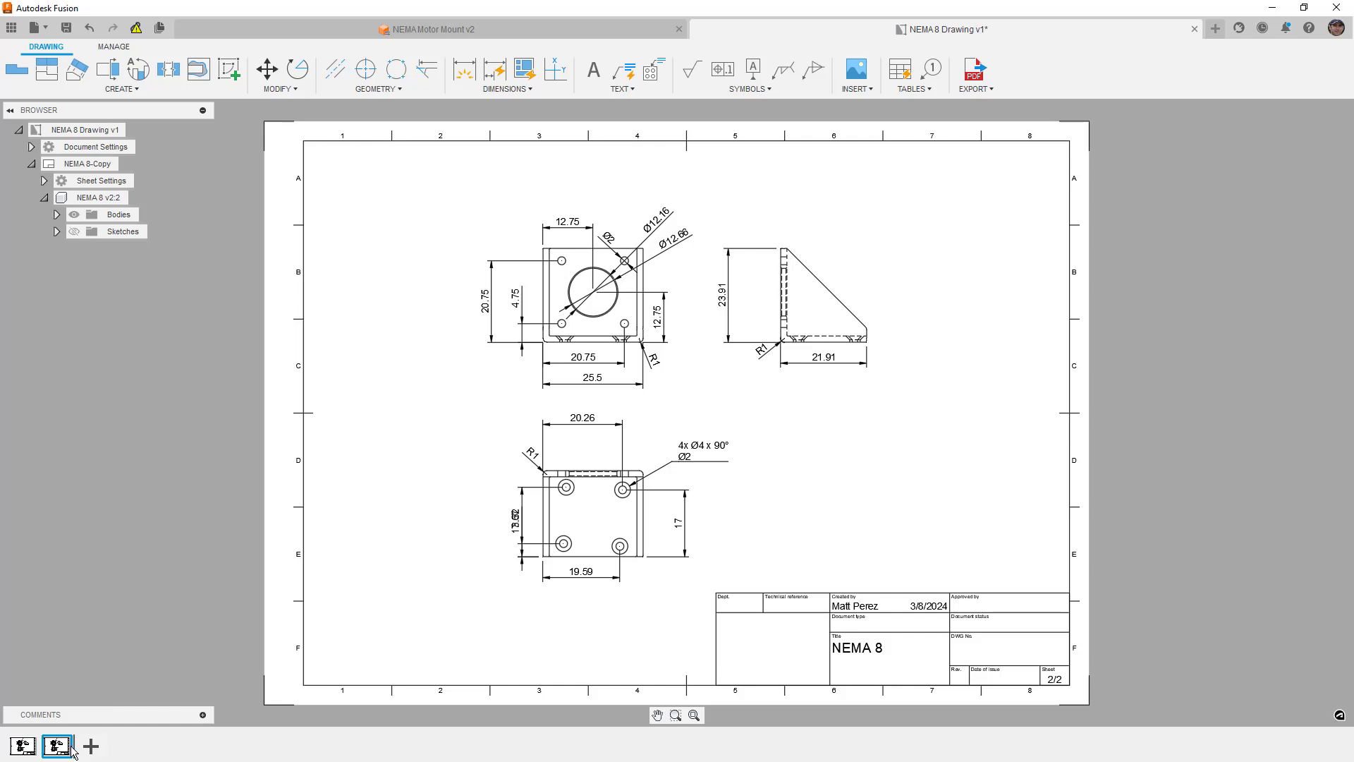
# Review the configurations offered for the component on the copied NEMA 8 sheet without switching it
pyautogui.rightClick(100, 200)
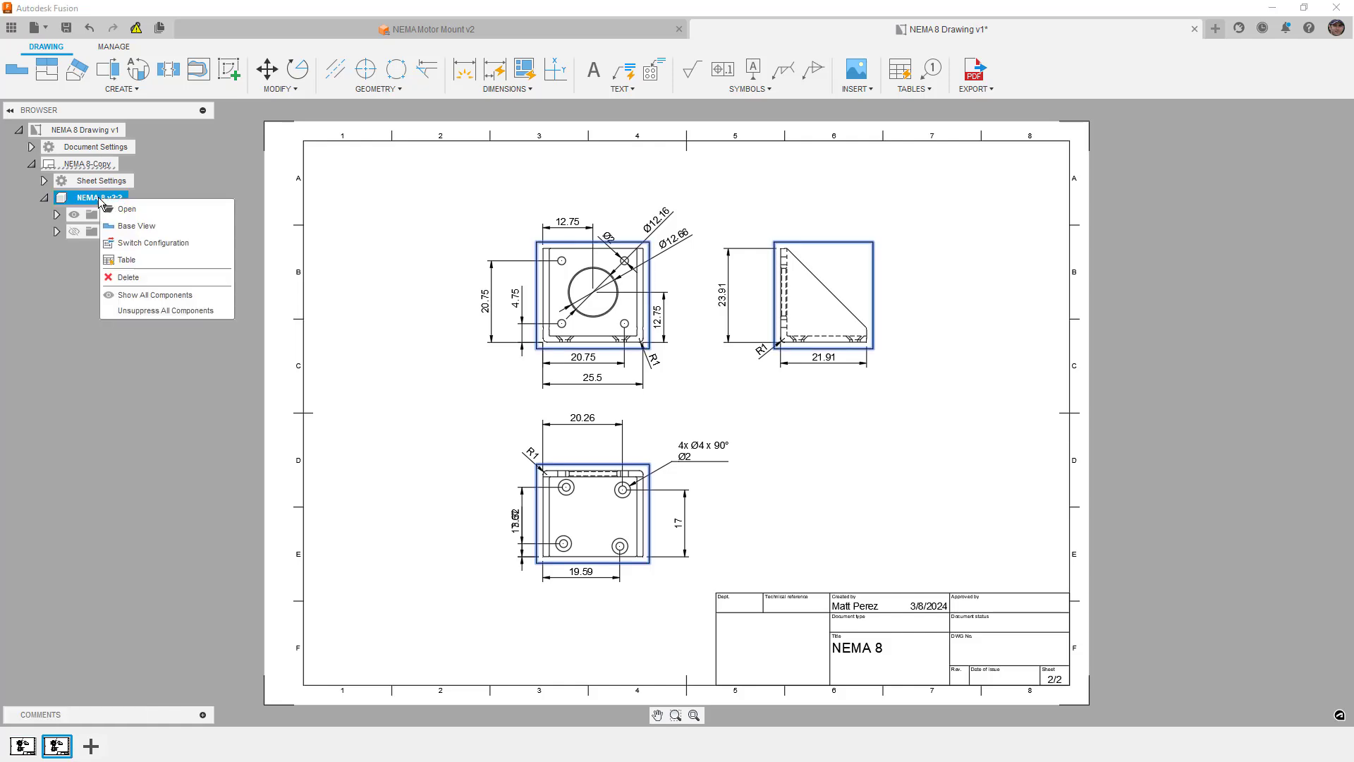
pyautogui.click(154, 244)
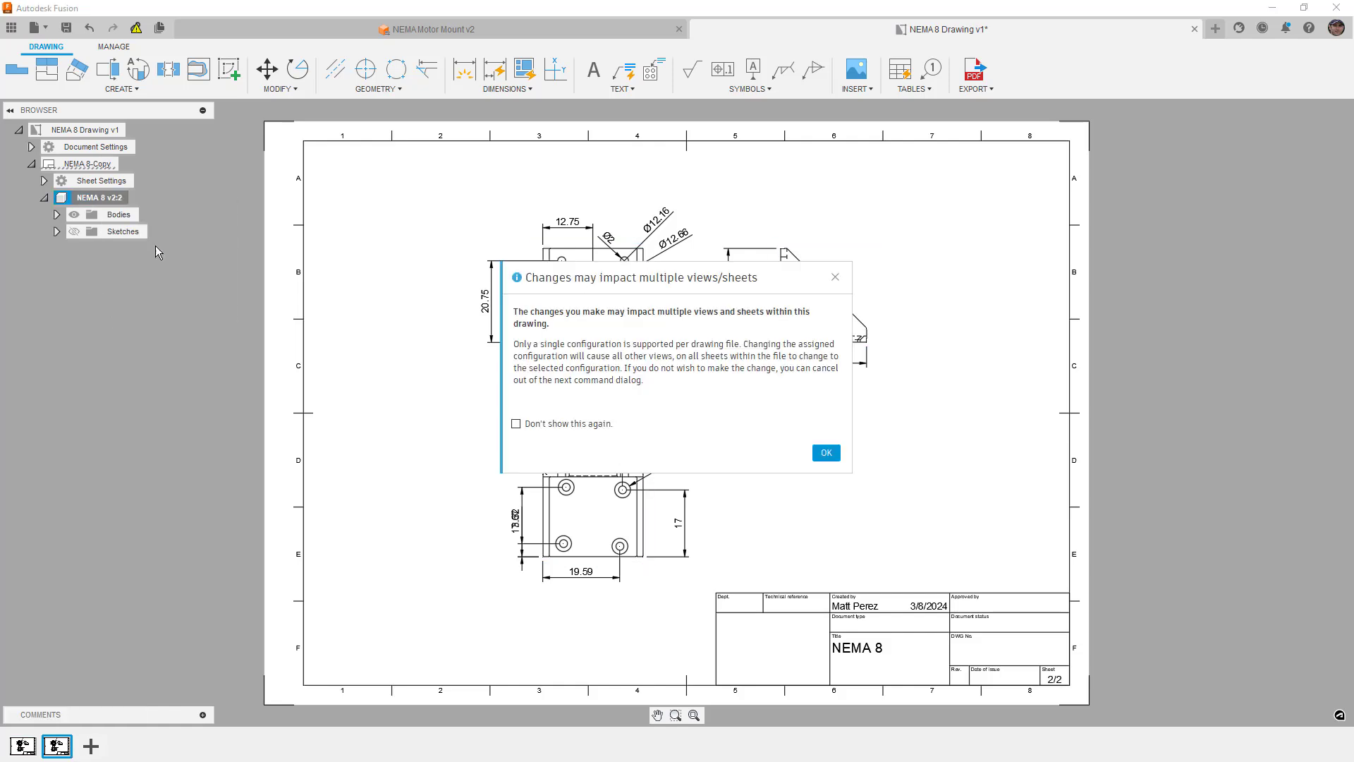
pyautogui.click(826, 452)
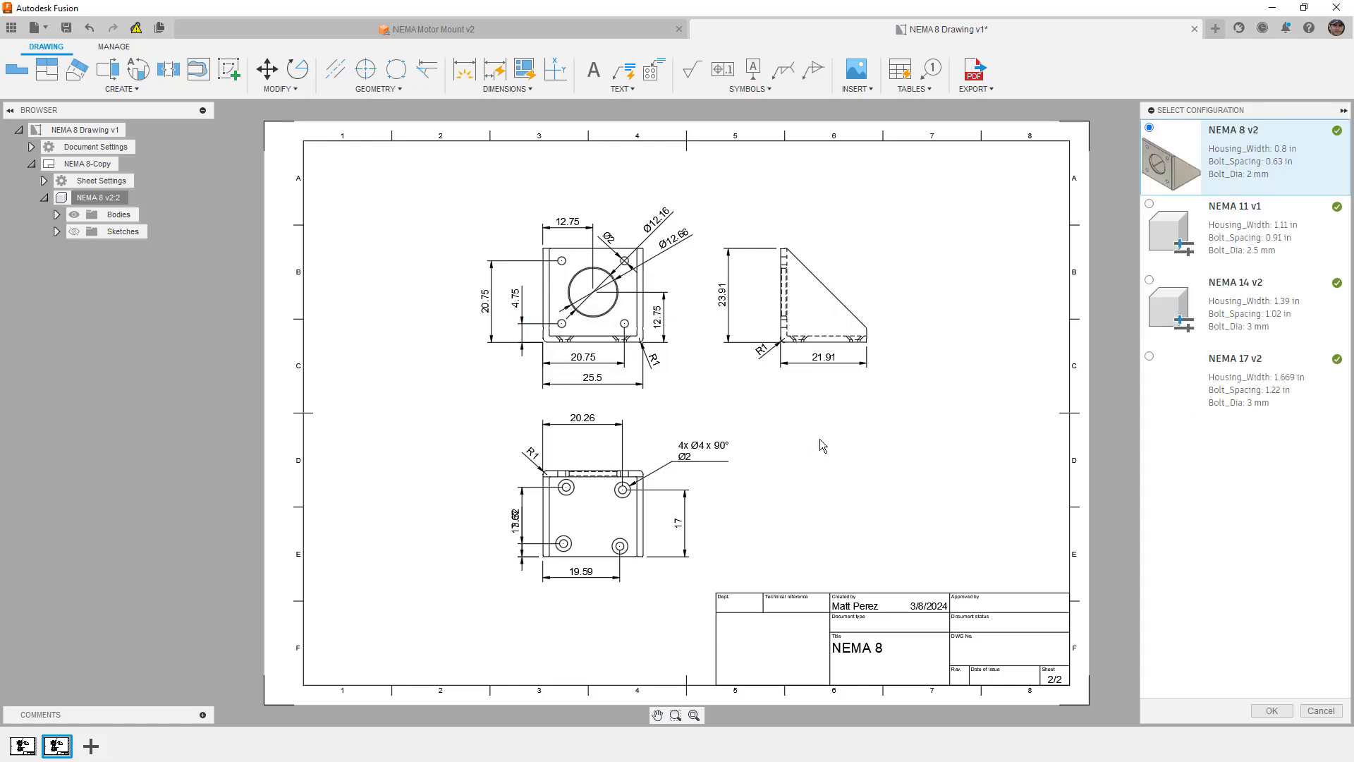
pyautogui.click(1321, 713)
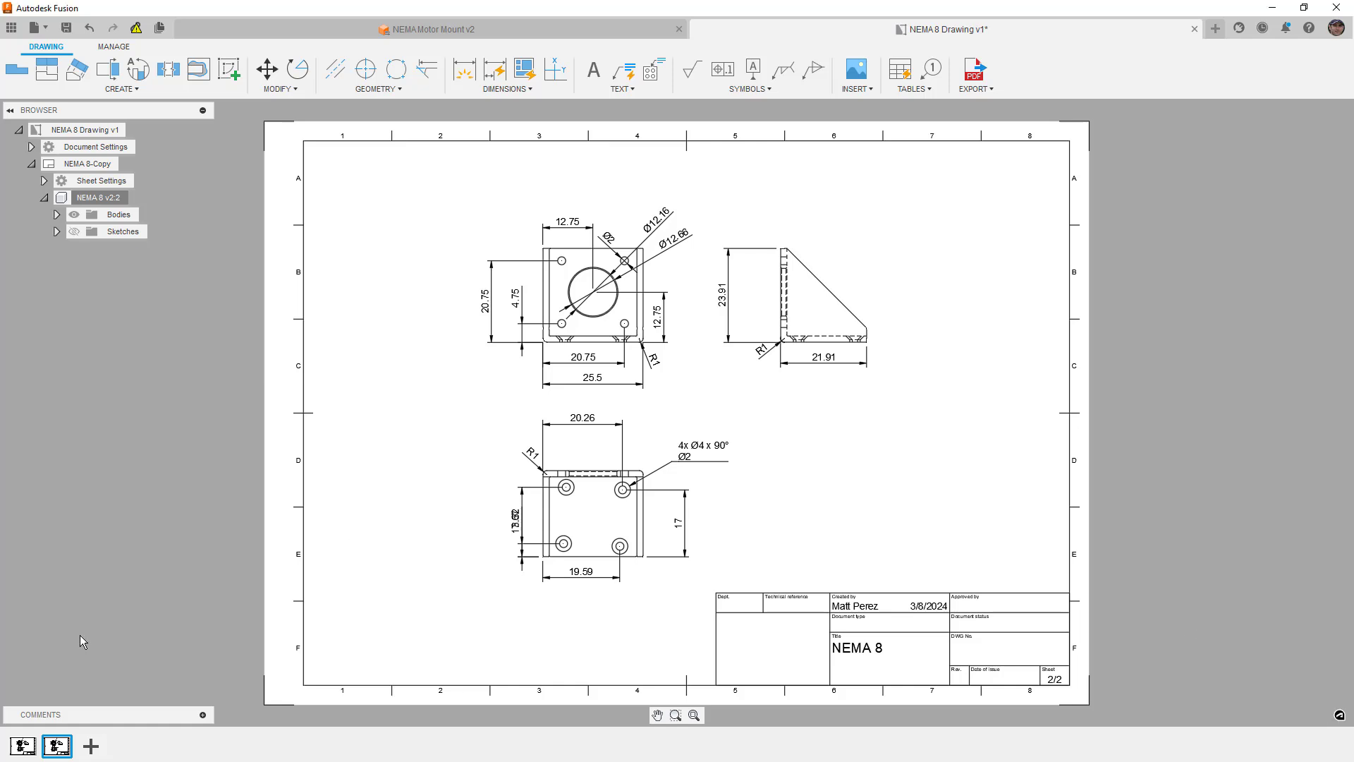
# Delete the duplicated NEMA 8 sheet and save the drawing with the version description User Saved
pyautogui.rightClick(60, 749)
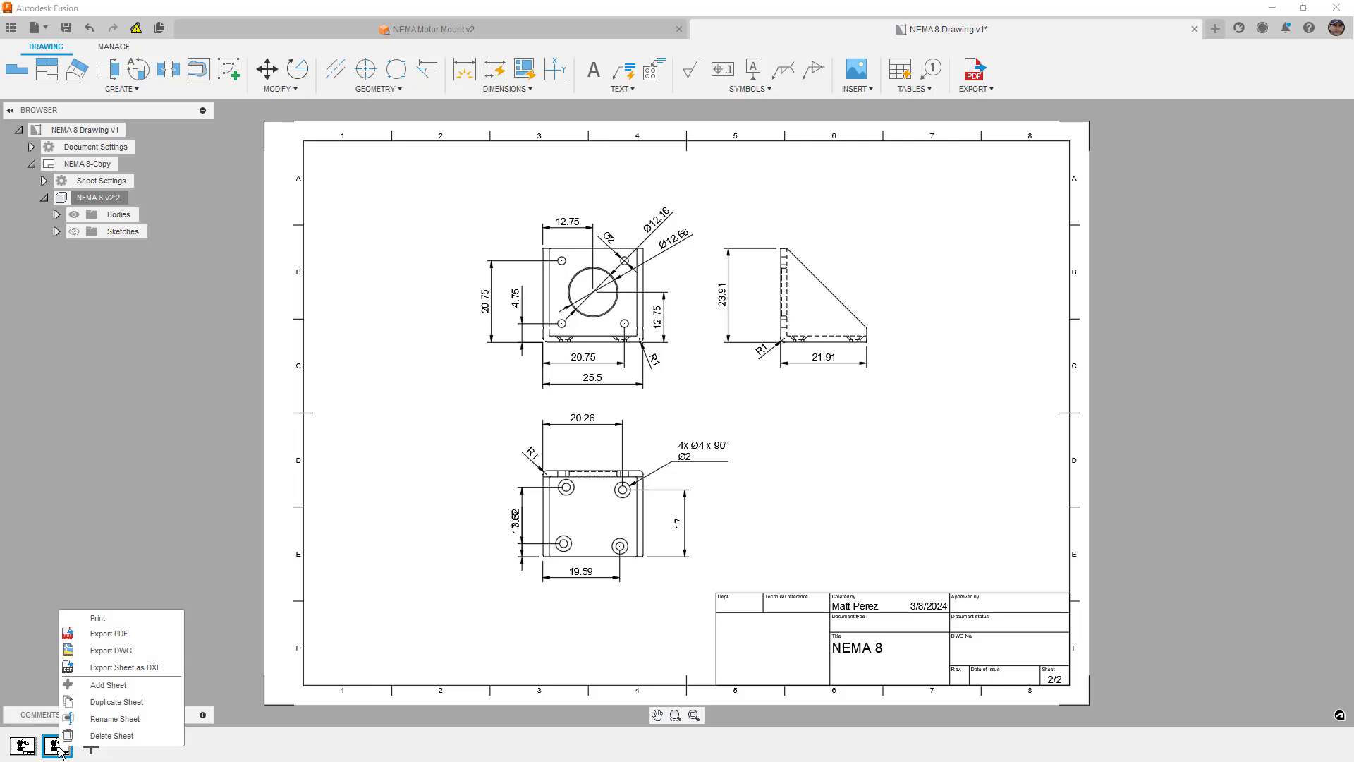
pyautogui.click(127, 735)
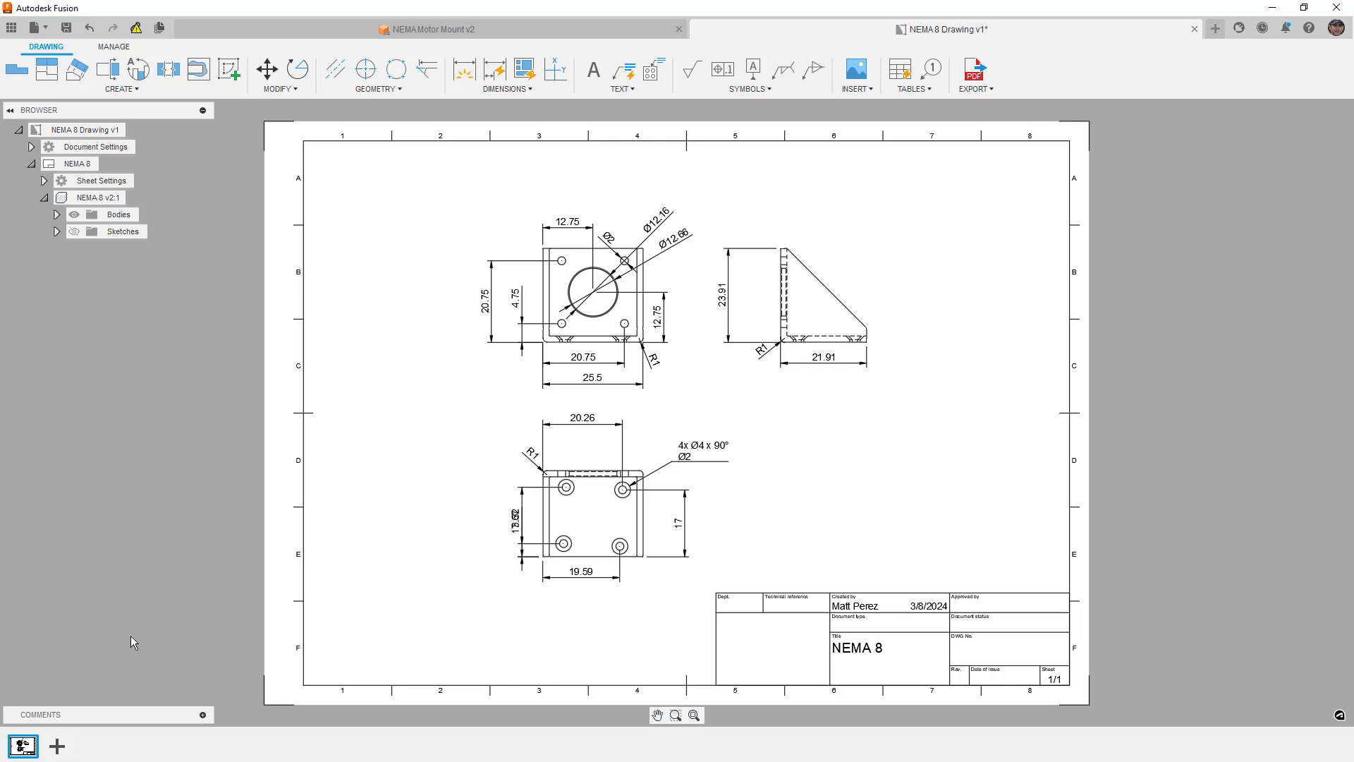
pyautogui.click(66, 30)
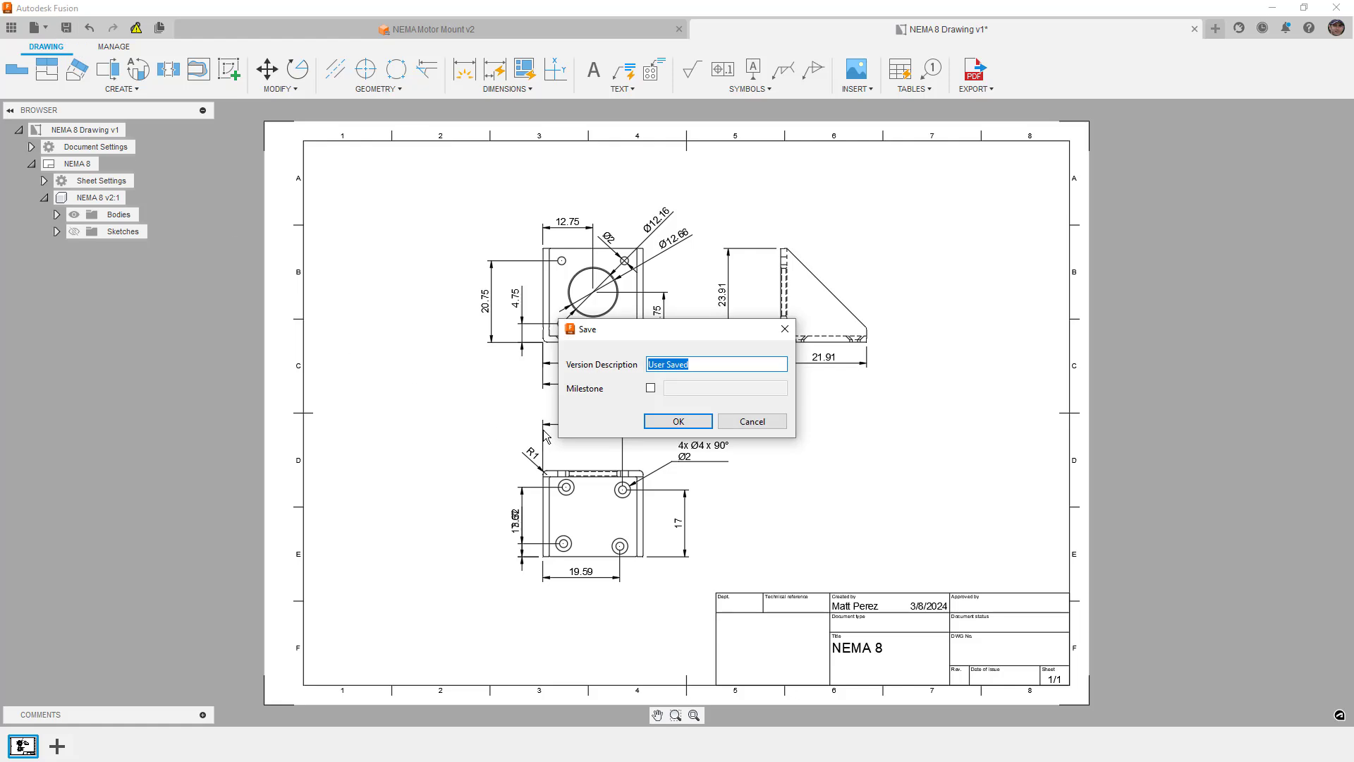
pyautogui.click(667, 421)
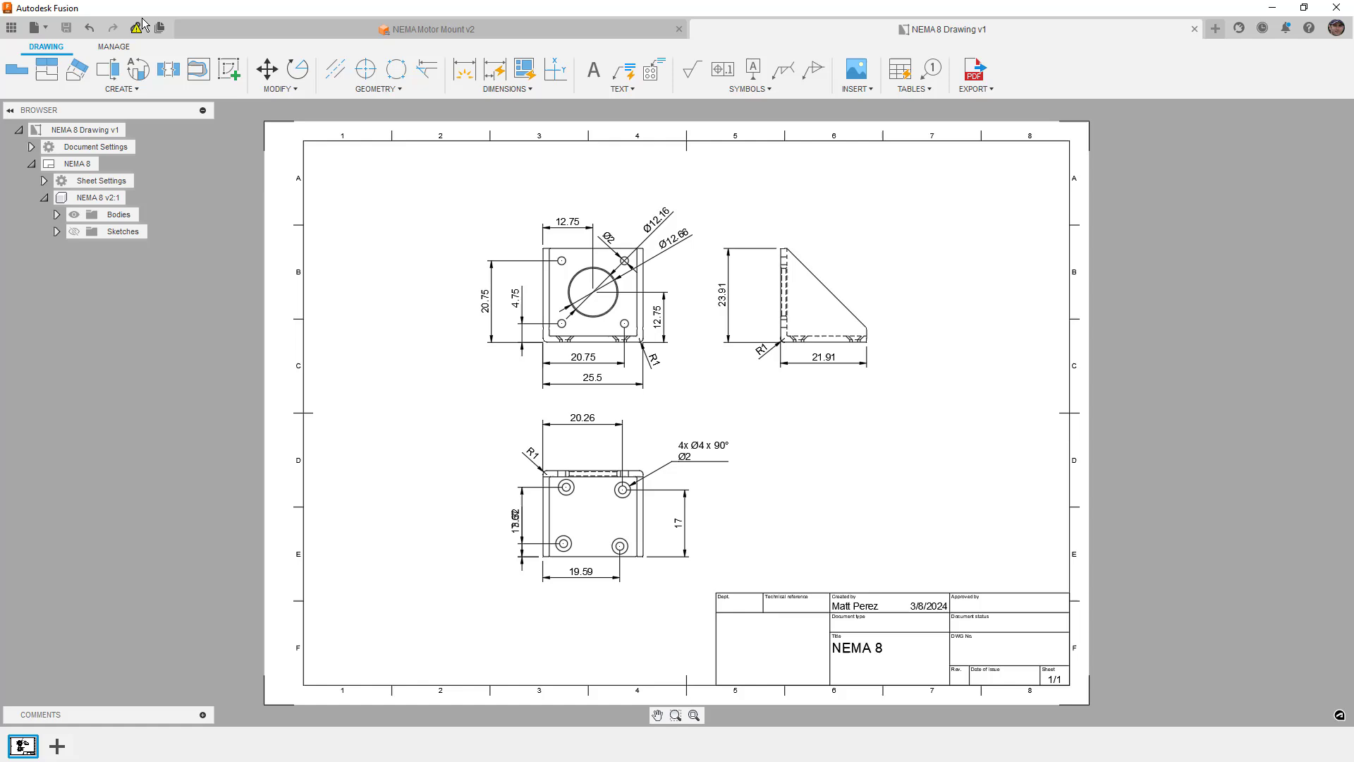
# Save a copy of the drawing as NEMA 11 Drawing in the Nema Motor Frame folder
pyautogui.click(35, 28)
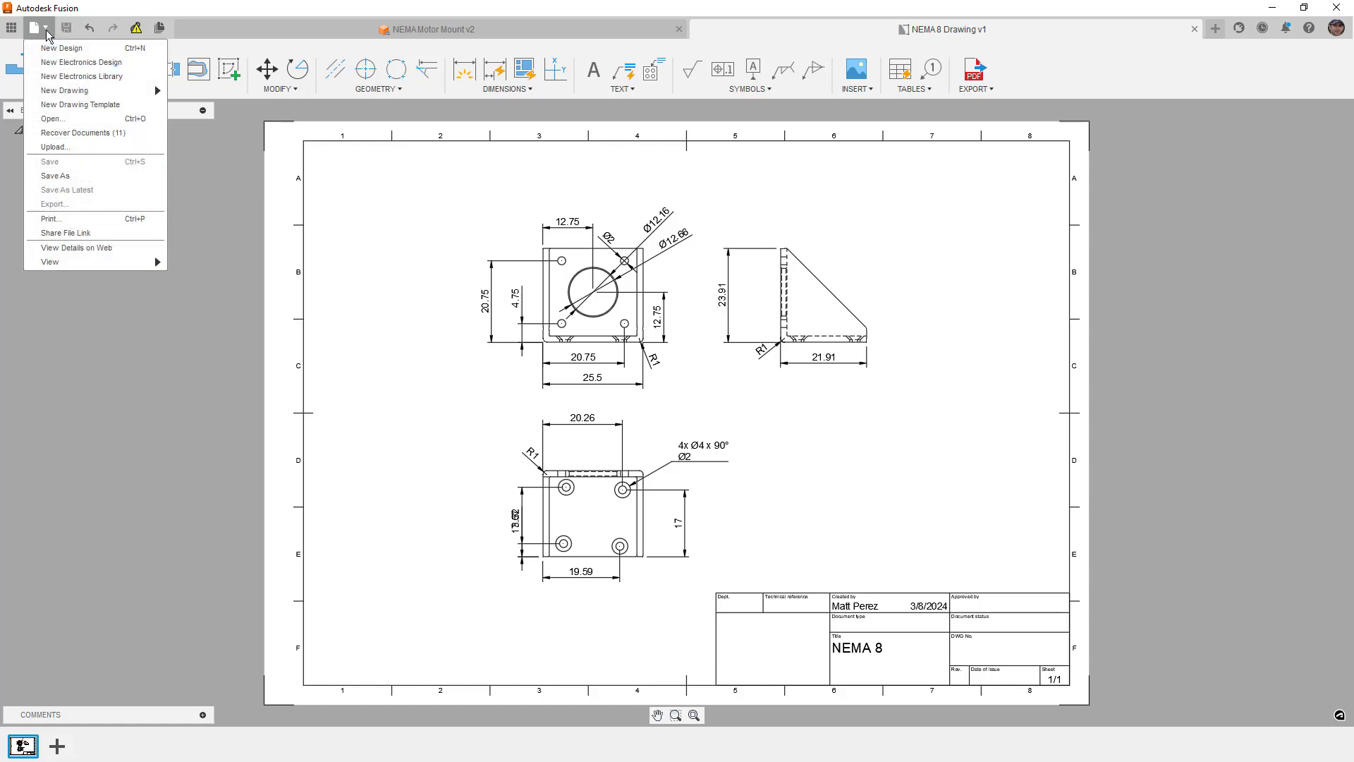
pyautogui.click(89, 176)
pyautogui.press('BackSpace')
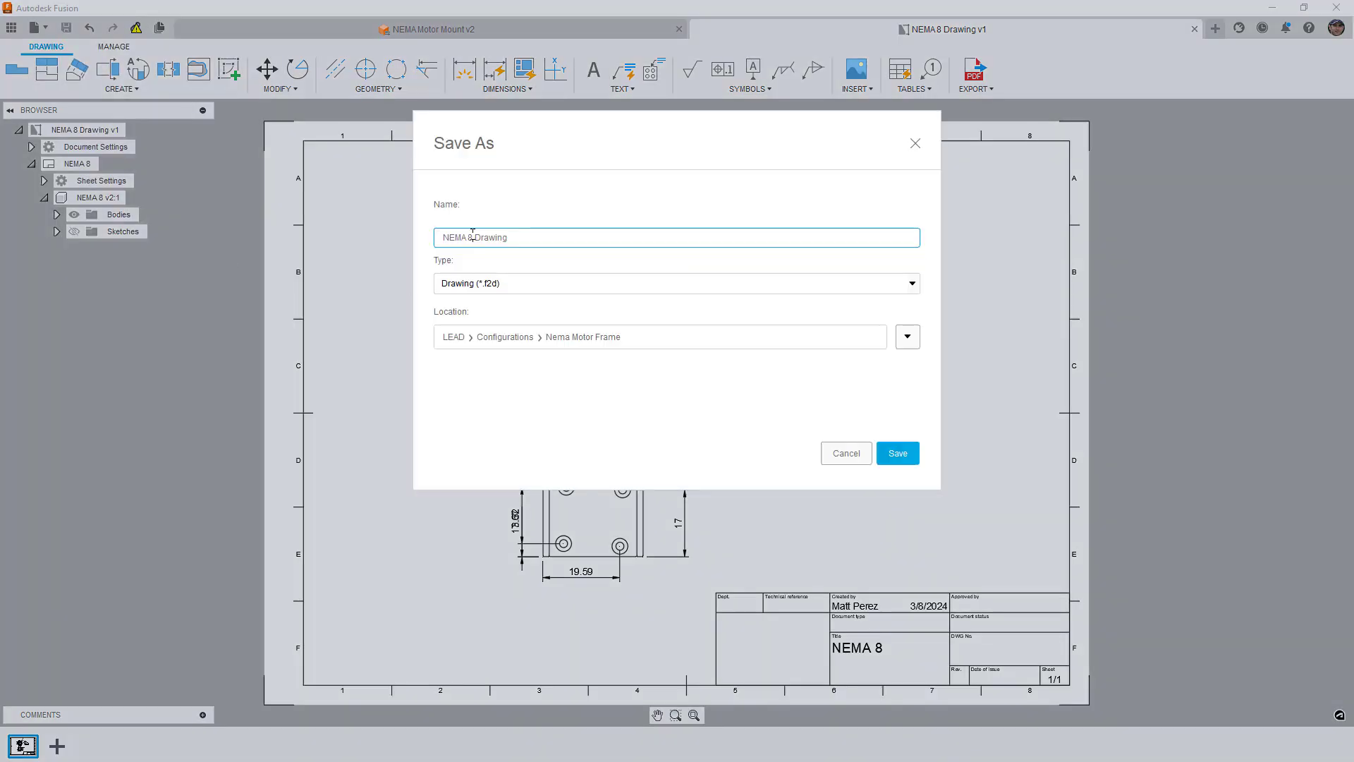
pyautogui.press('BackSpace')
pyautogui.write('11')
pyautogui.click(897, 453)
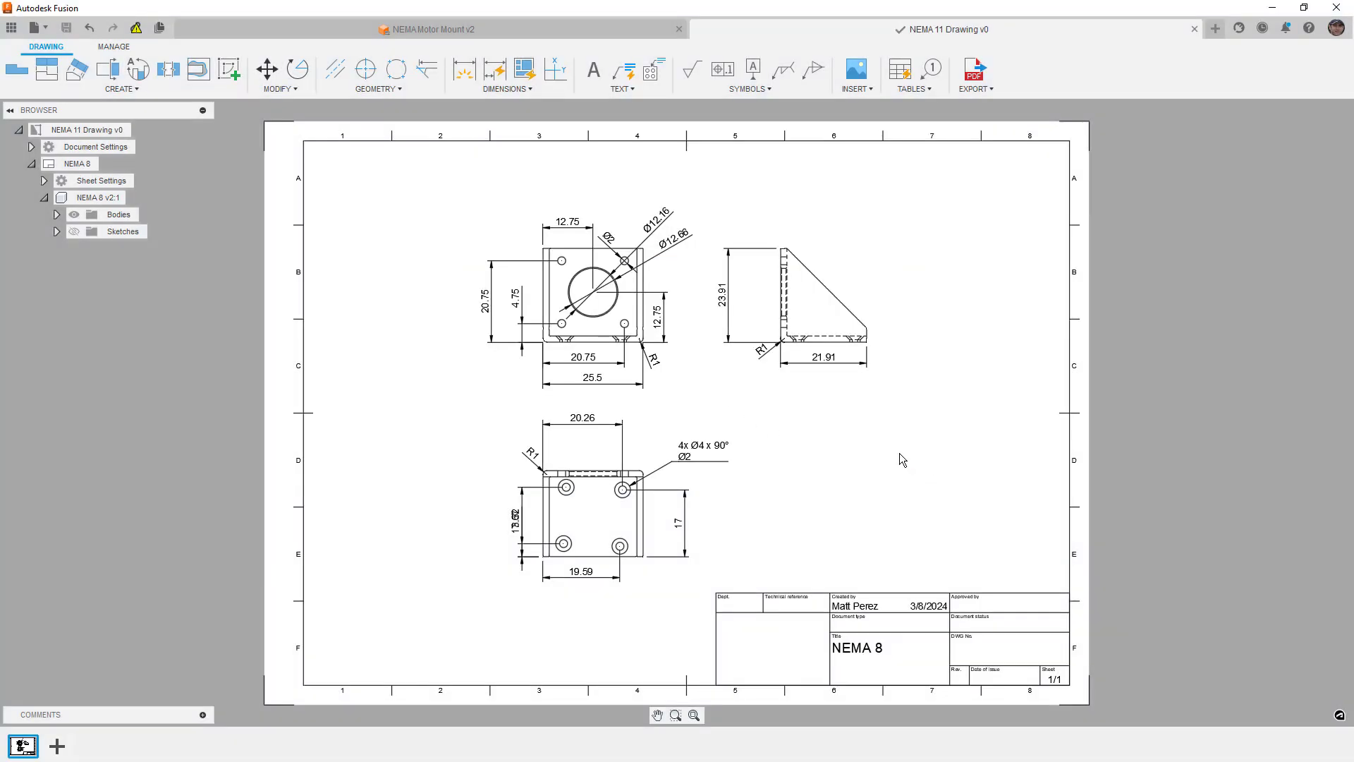
# Switch the drawing's referenced component from NEMA 8 to the NEMA 11 configuration
pyautogui.rightClick(91, 199)
pyautogui.click(141, 244)
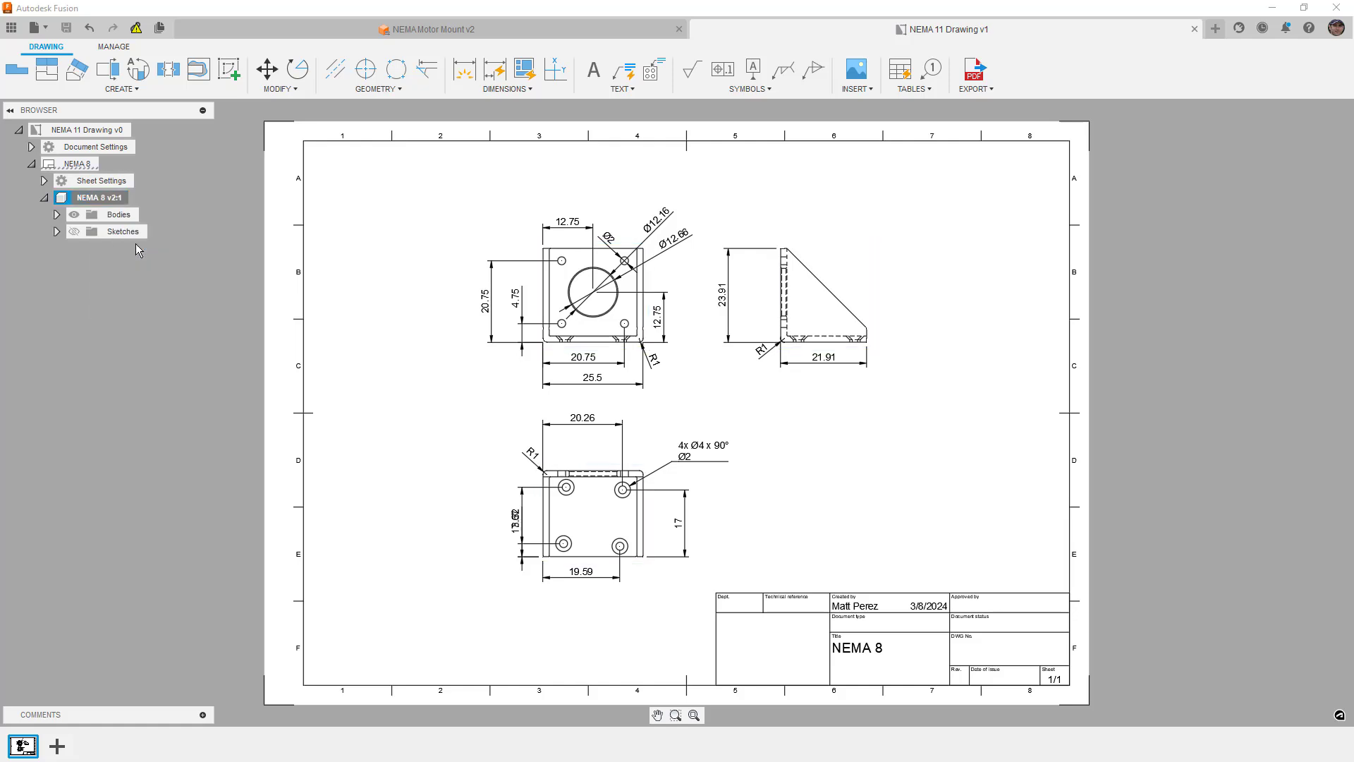
pyautogui.click(828, 451)
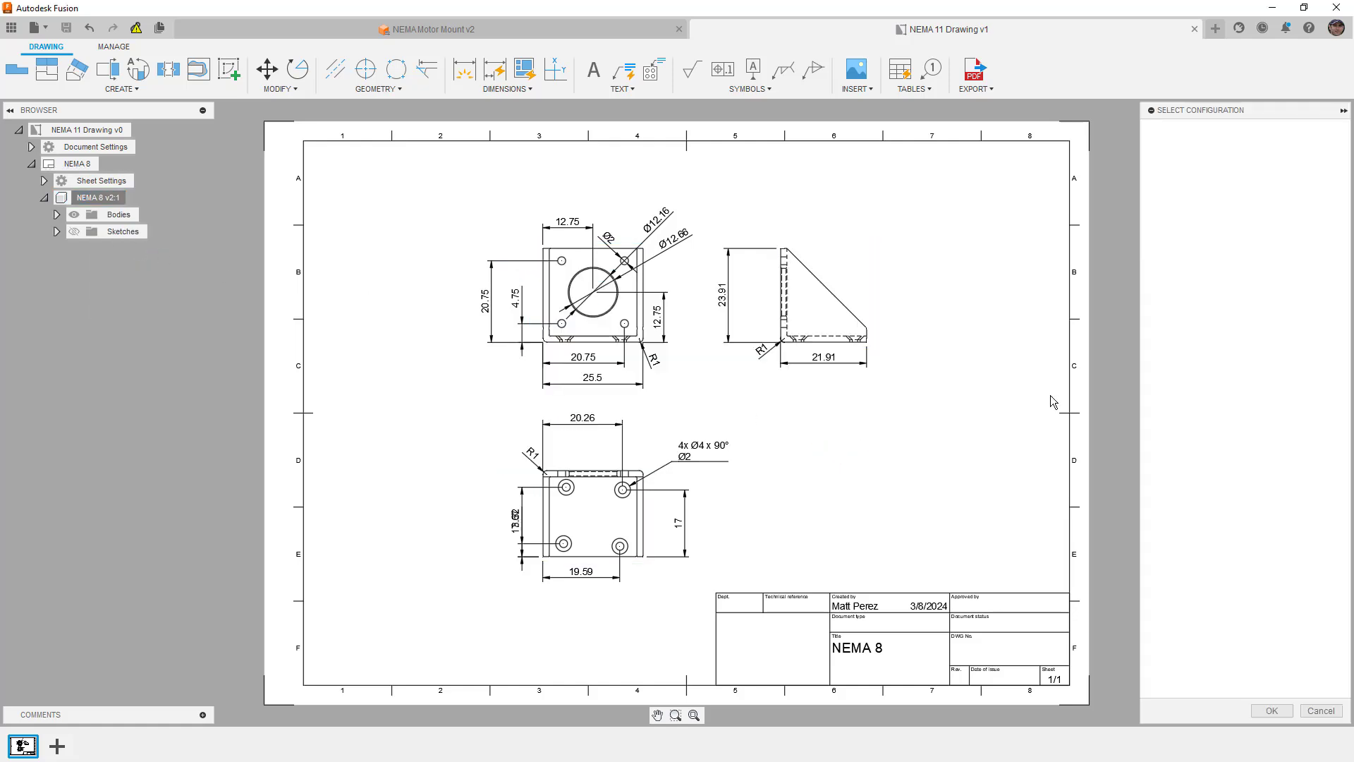
pyautogui.click(1278, 229)
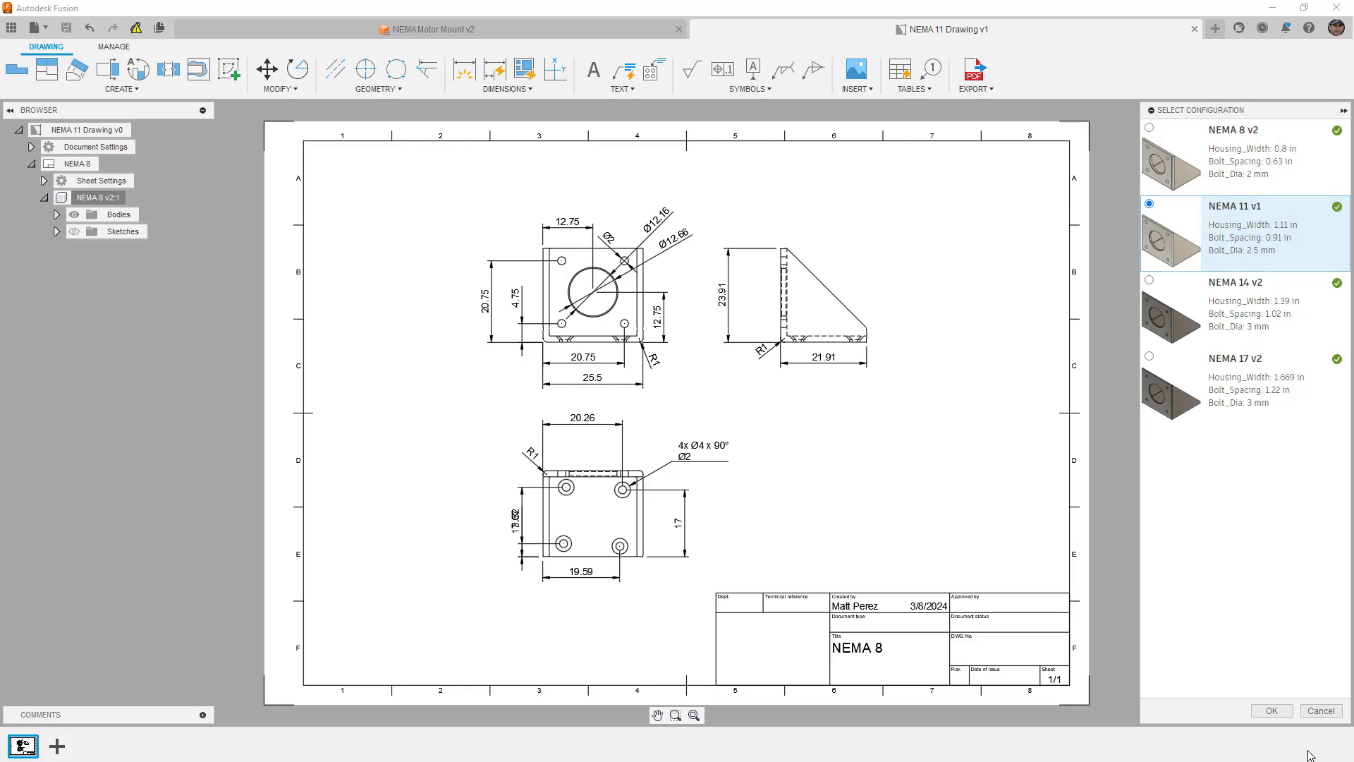
pyautogui.click(1277, 709)
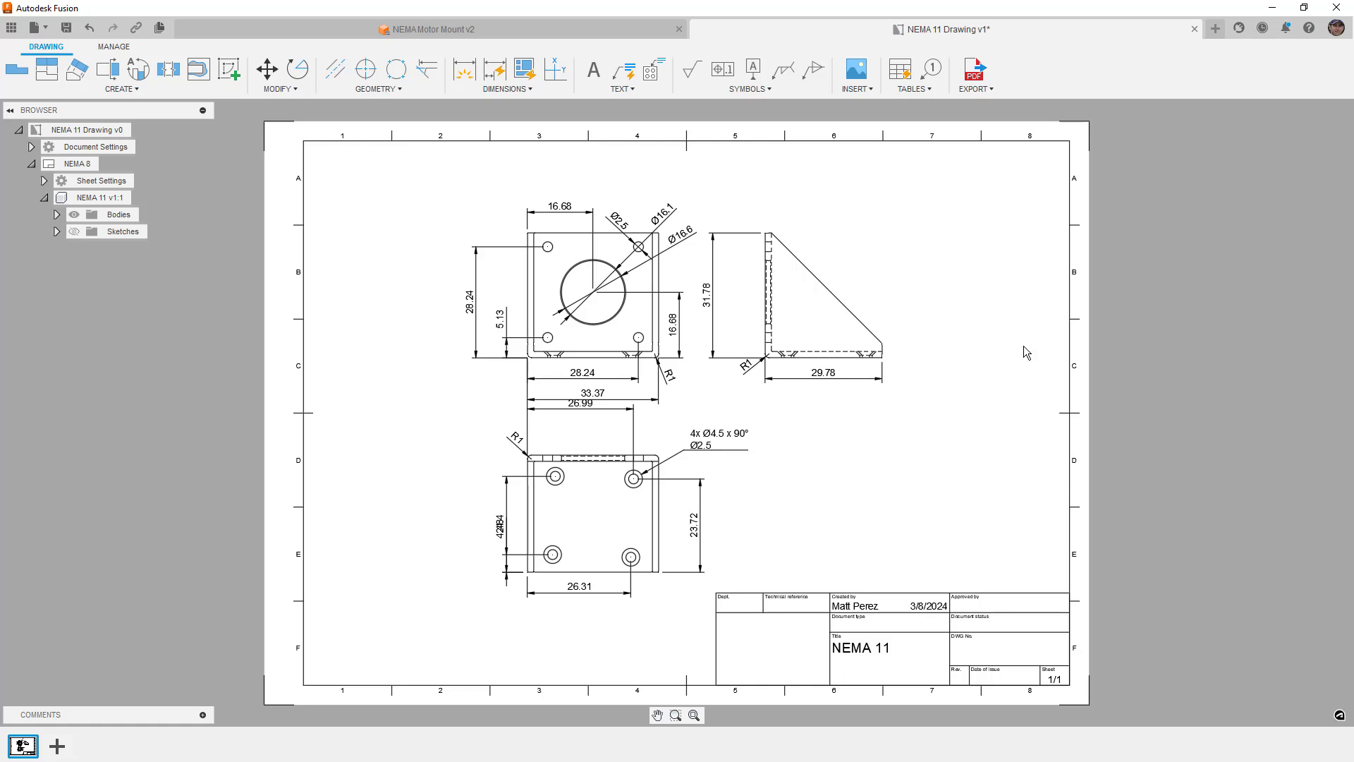
# Reposition the lower view's 26.99 dimension and the front view's R1 callout clear of the neighbouring dimensions, and save the drawing
pyautogui.scroll(2, 610, 410)
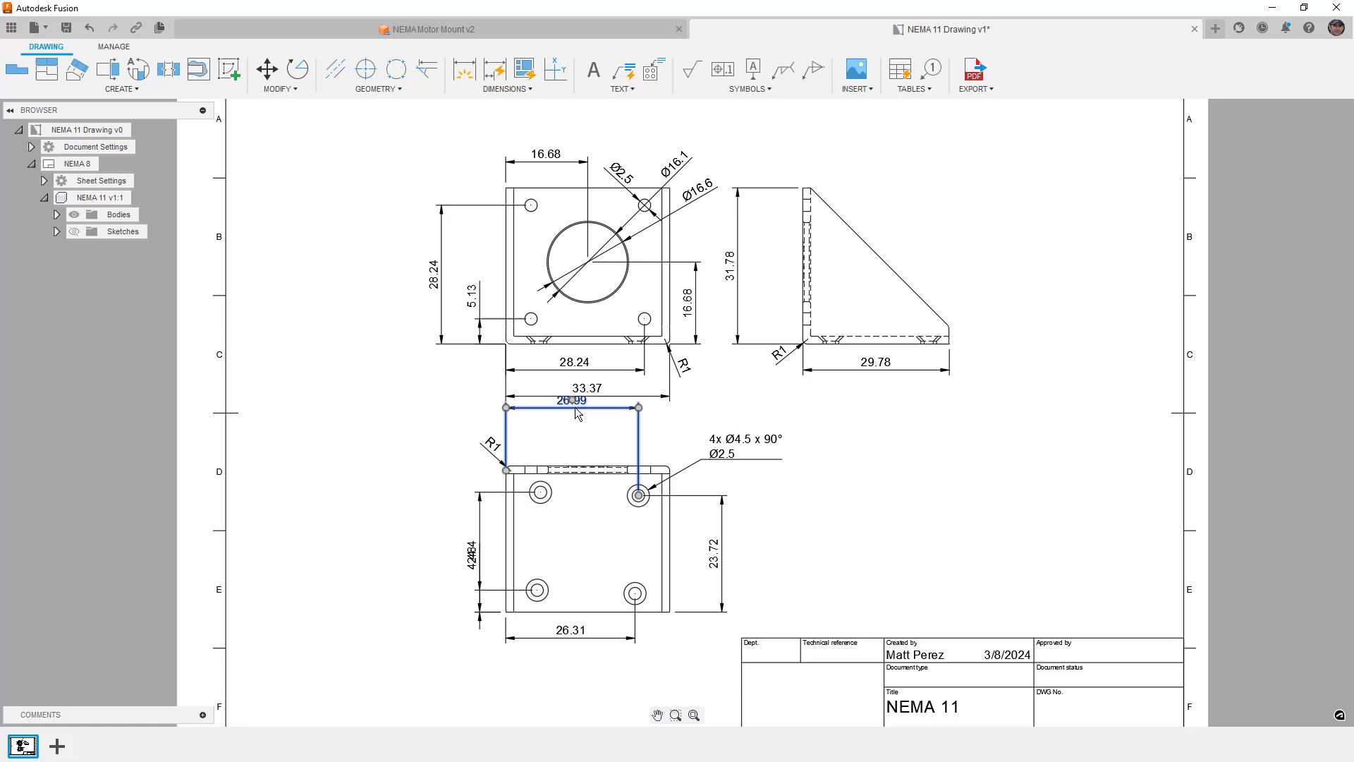
pyautogui.moveTo(573, 406); pyautogui.dragTo(573, 426)
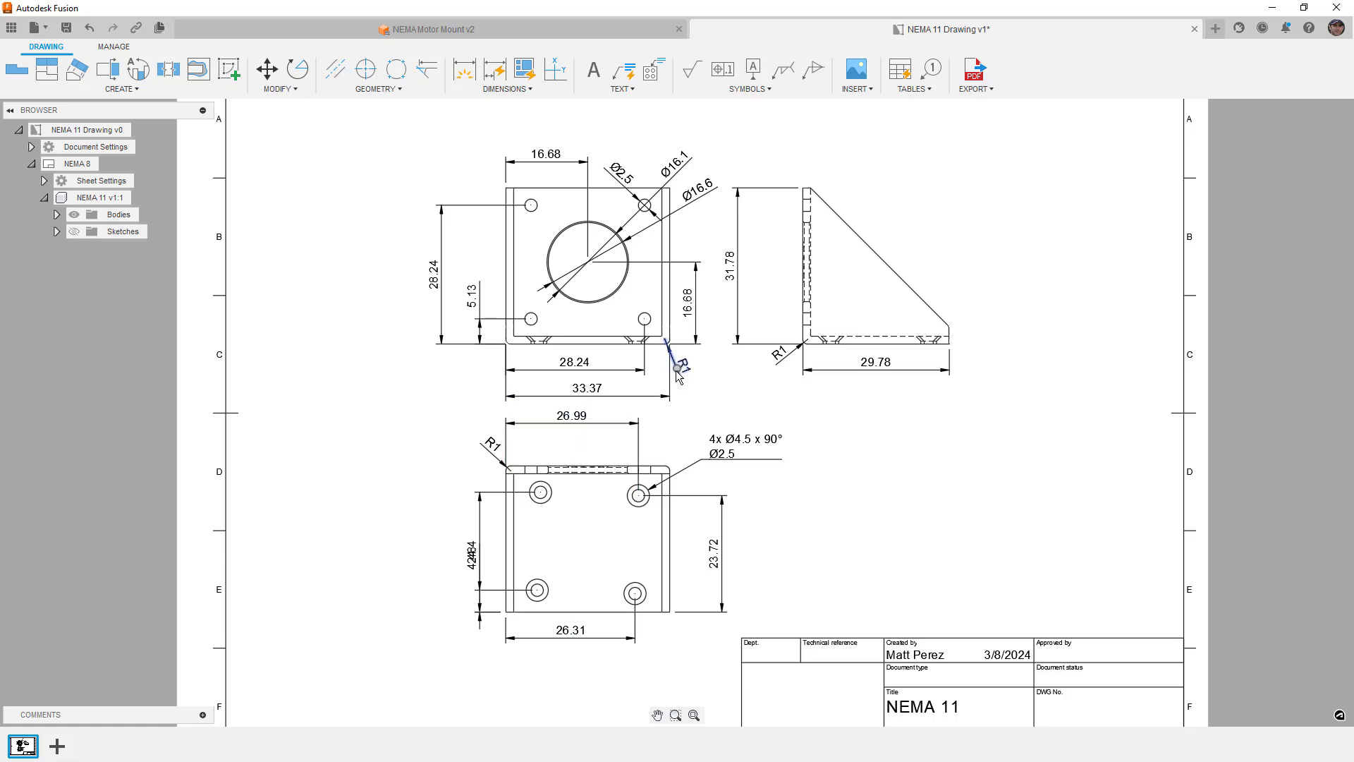
pyautogui.moveTo(675, 373); pyautogui.dragTo(715, 372)
pyautogui.click(871, 408)
pyautogui.press('F6')
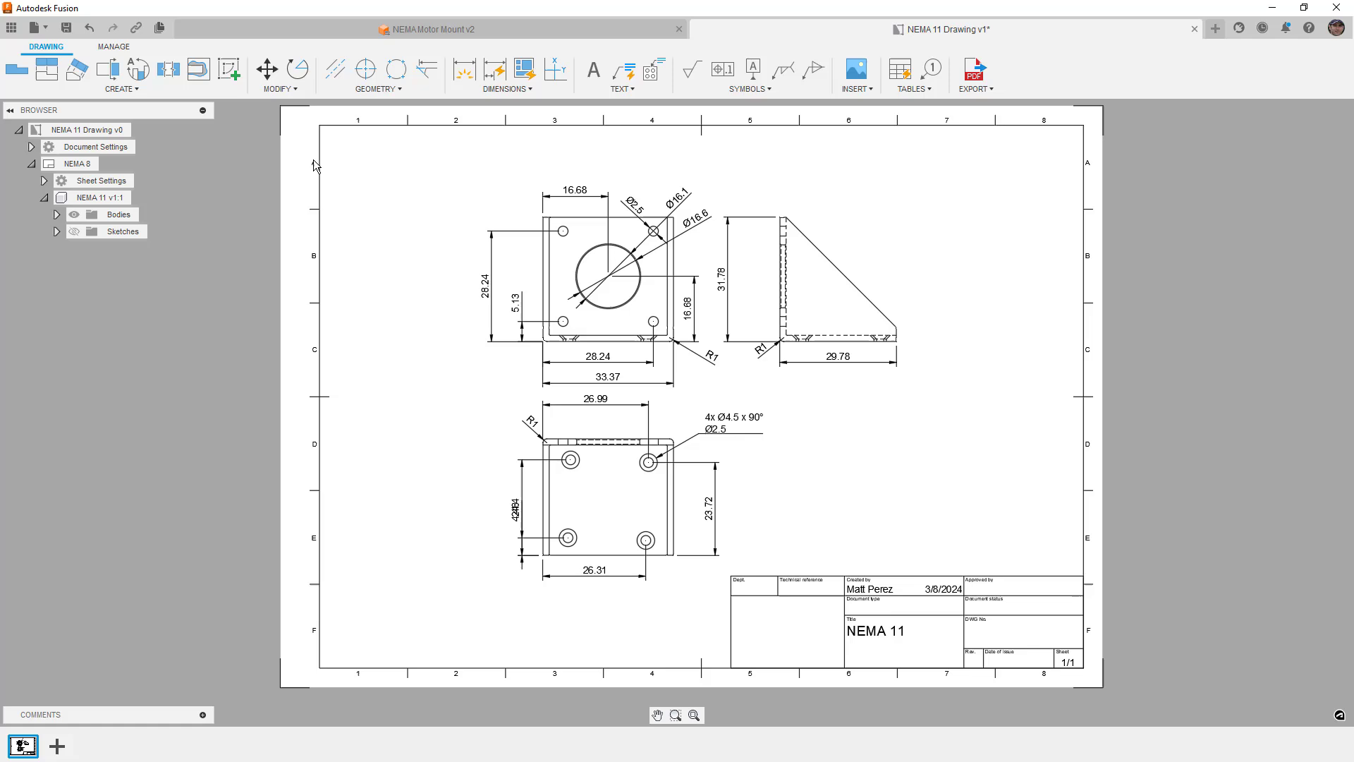
pyautogui.click(67, 27)
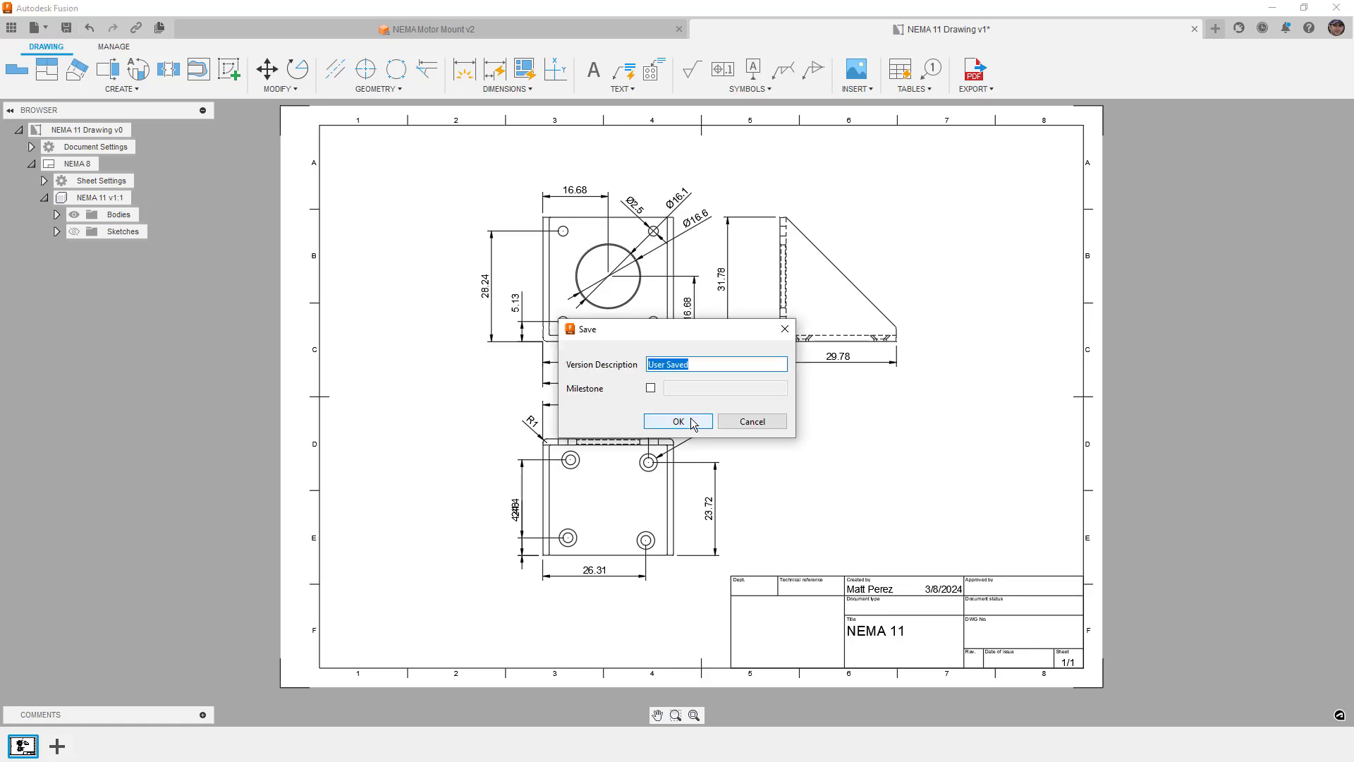
pyautogui.click(603, 420)
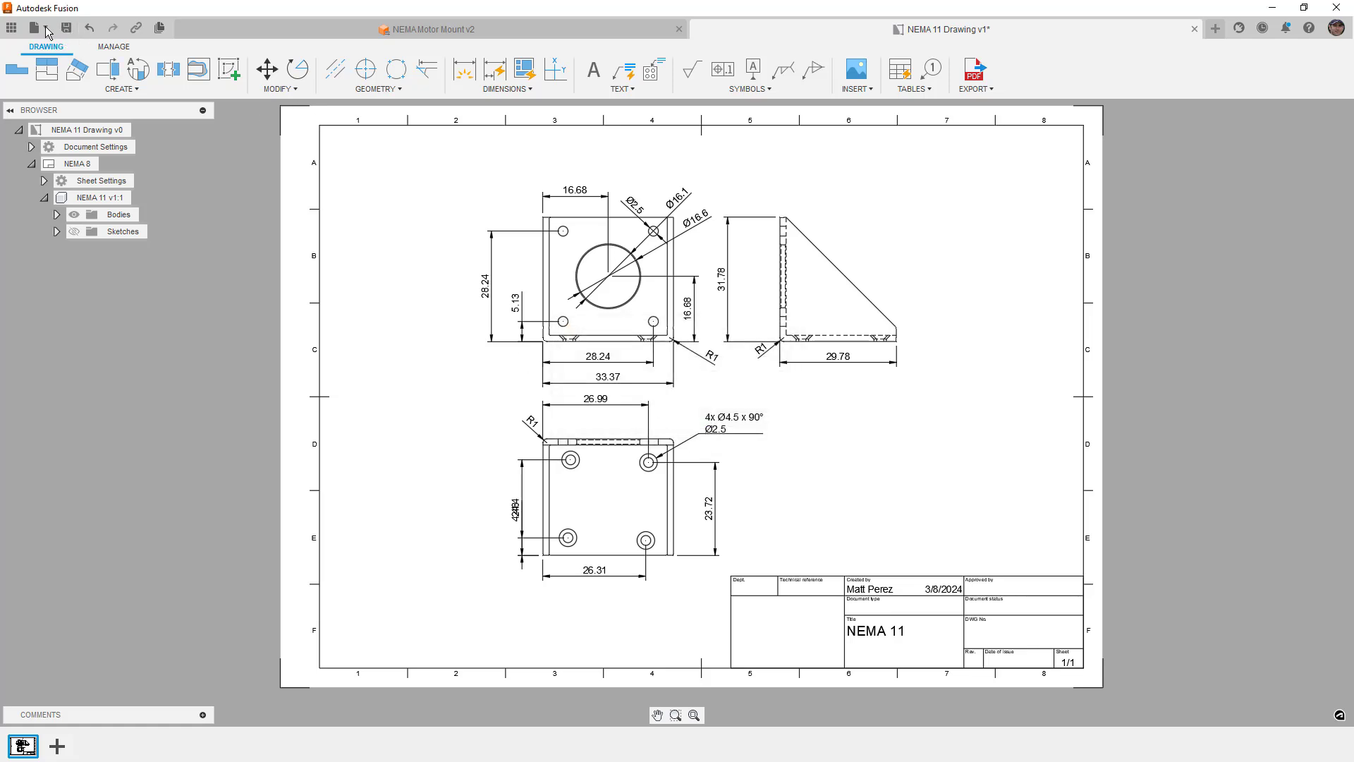
# Save a copy of the NEMA 11 drawing as NEMA 14 Drawing in the same folder
pyautogui.click(46, 32)
pyautogui.click(74, 178)
pyautogui.click(489, 237)
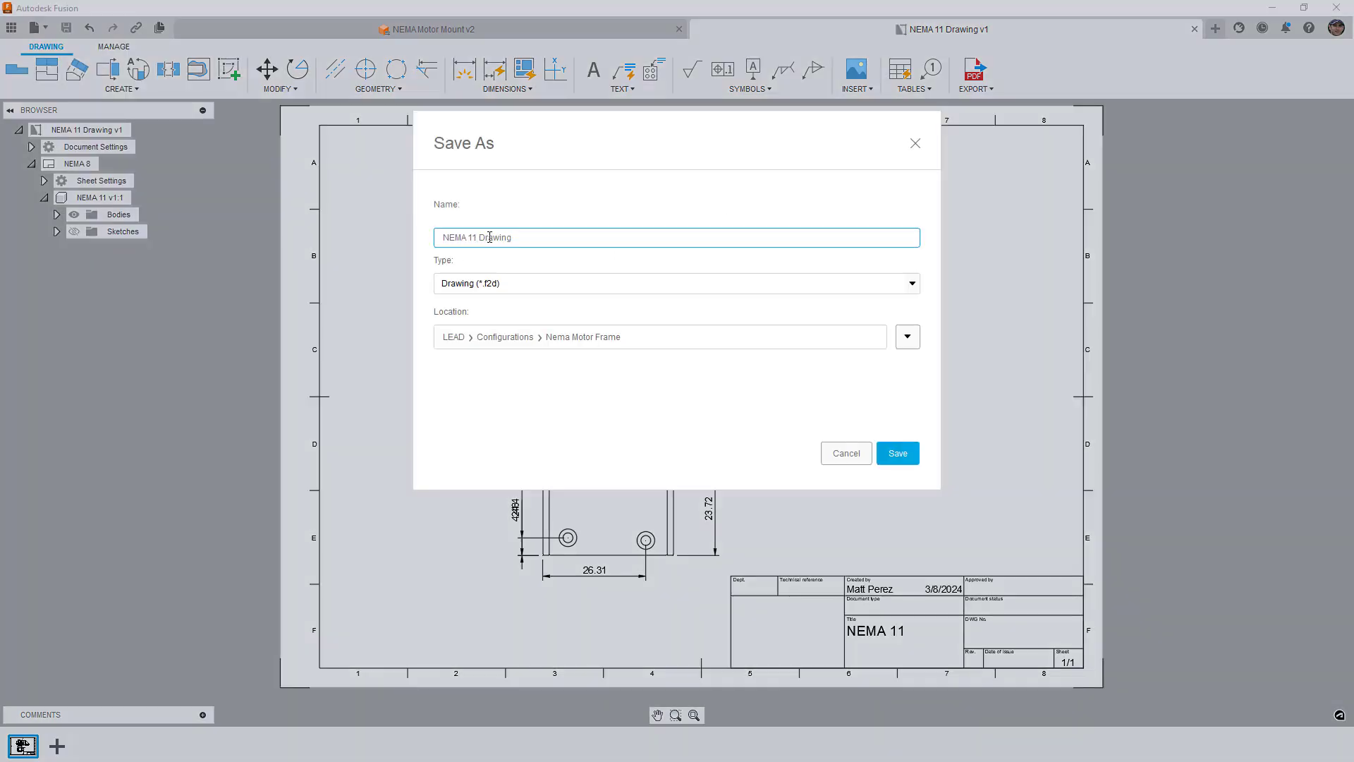
pyautogui.press('BackSpace')
pyautogui.write('4')
pyautogui.press('Return')
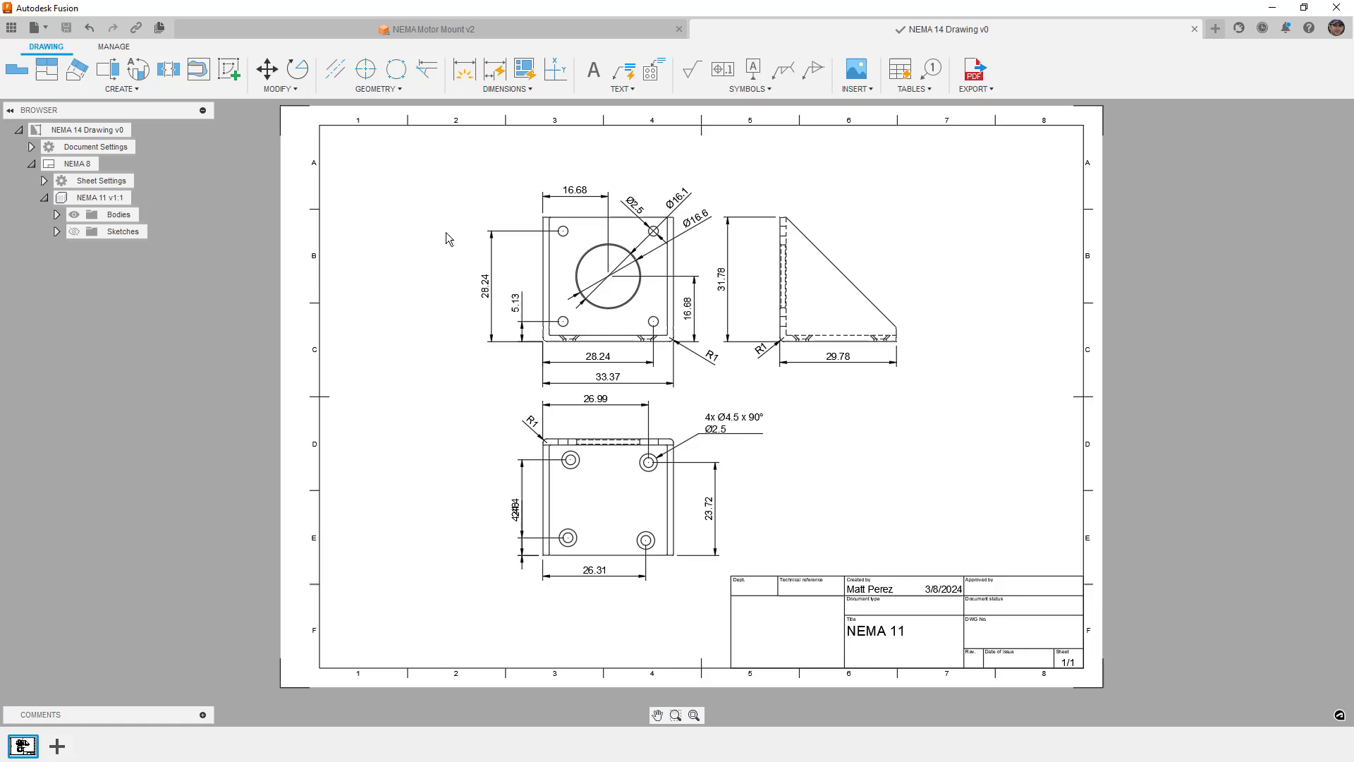
# Switch the drawing's referenced component from NEMA 11 to the NEMA 14 configuration
pyautogui.rightClick(100, 198)
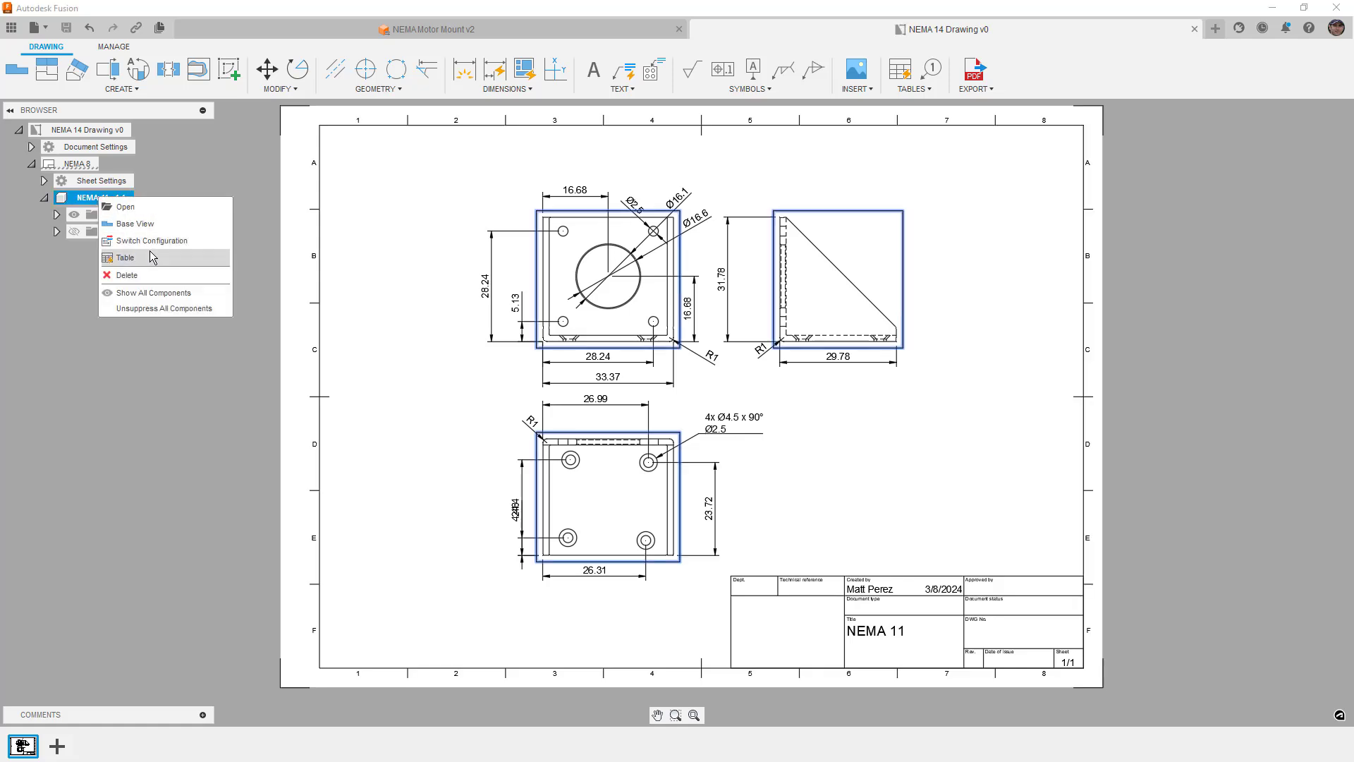
pyautogui.click(150, 244)
pyautogui.click(828, 453)
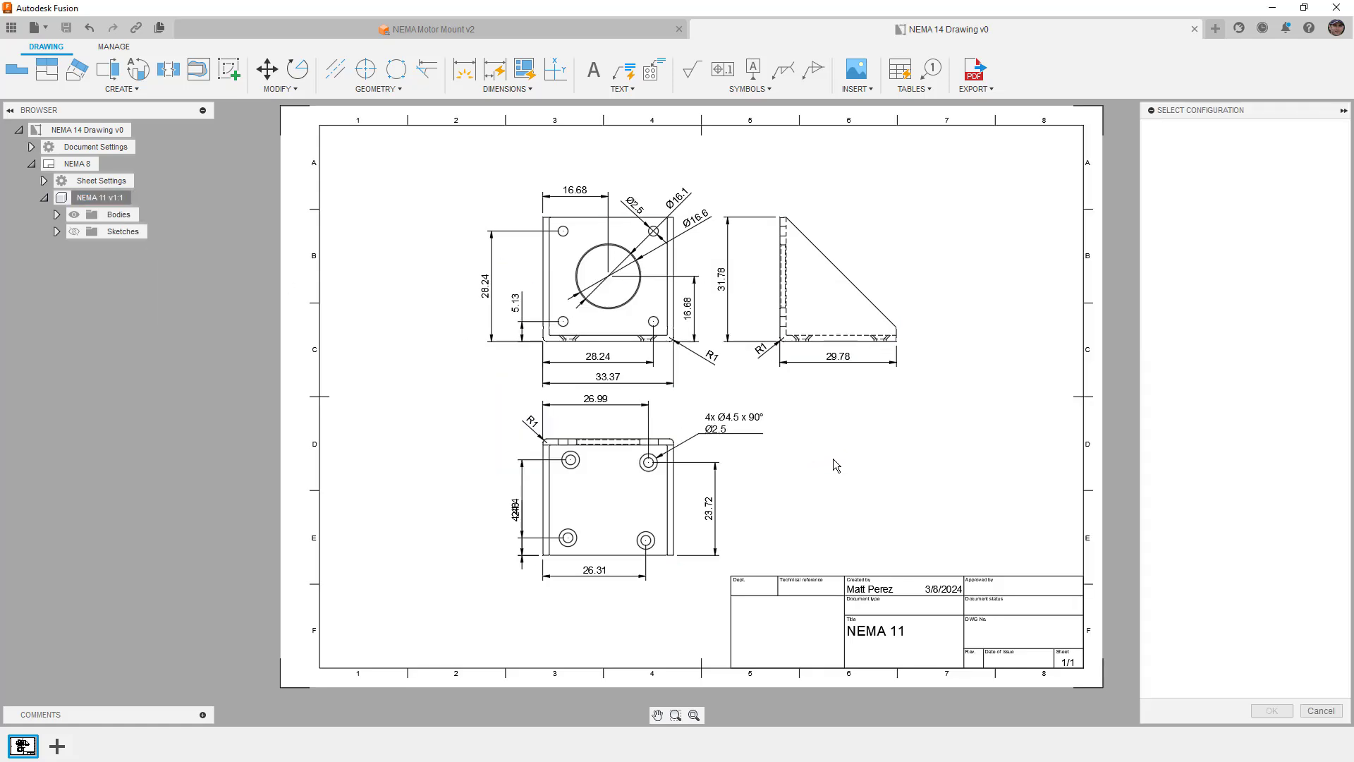
pyautogui.click(1290, 348)
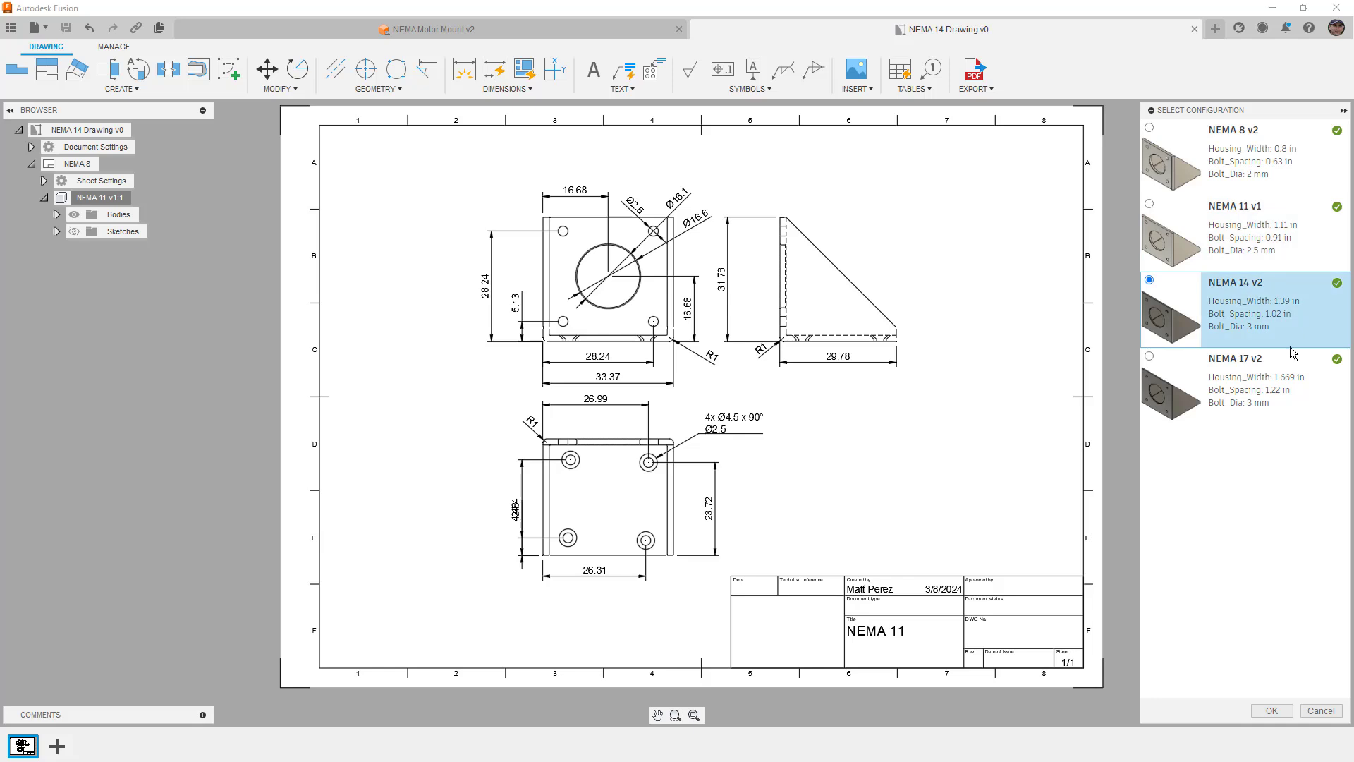
pyautogui.click(1274, 710)
# Move the side view horizontally away from the front view to separate their overlapping dimensions
pyautogui.click(808, 344)
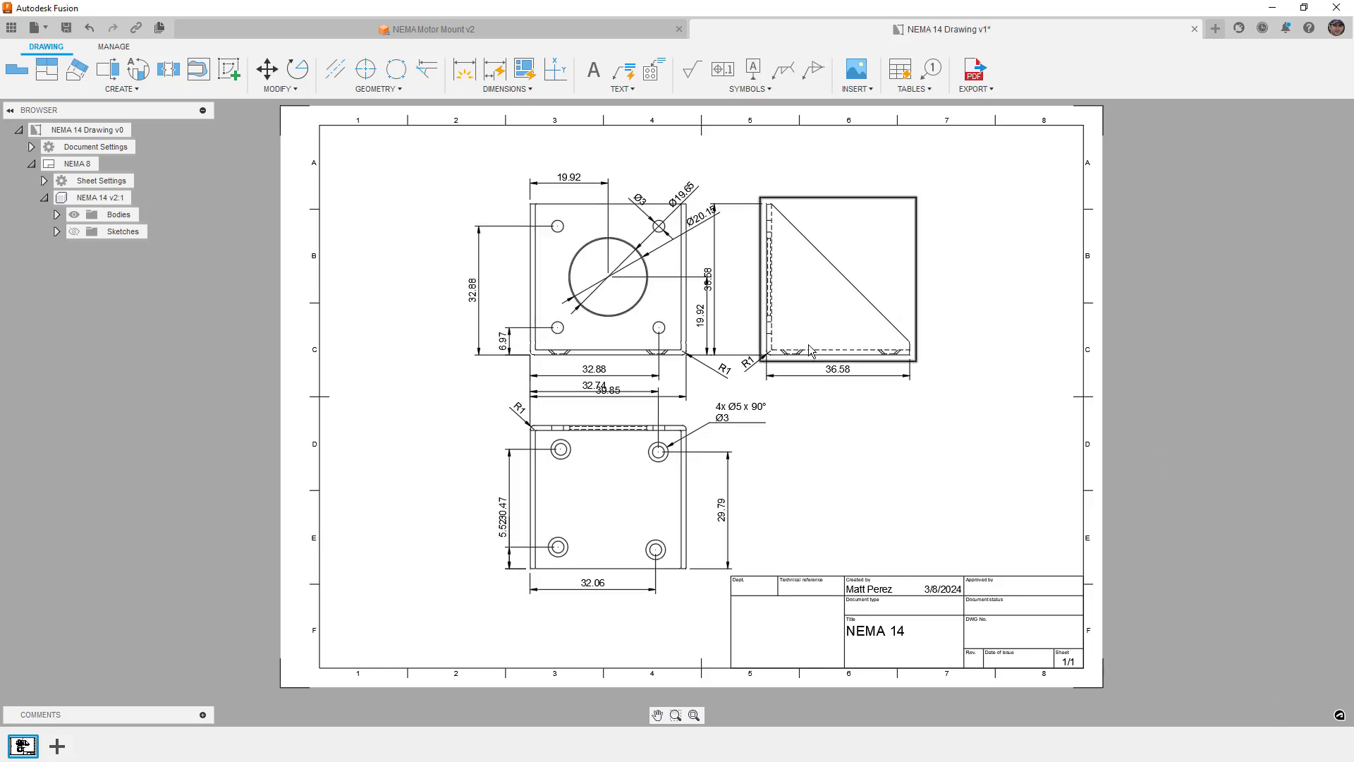
pyautogui.click(820, 353)
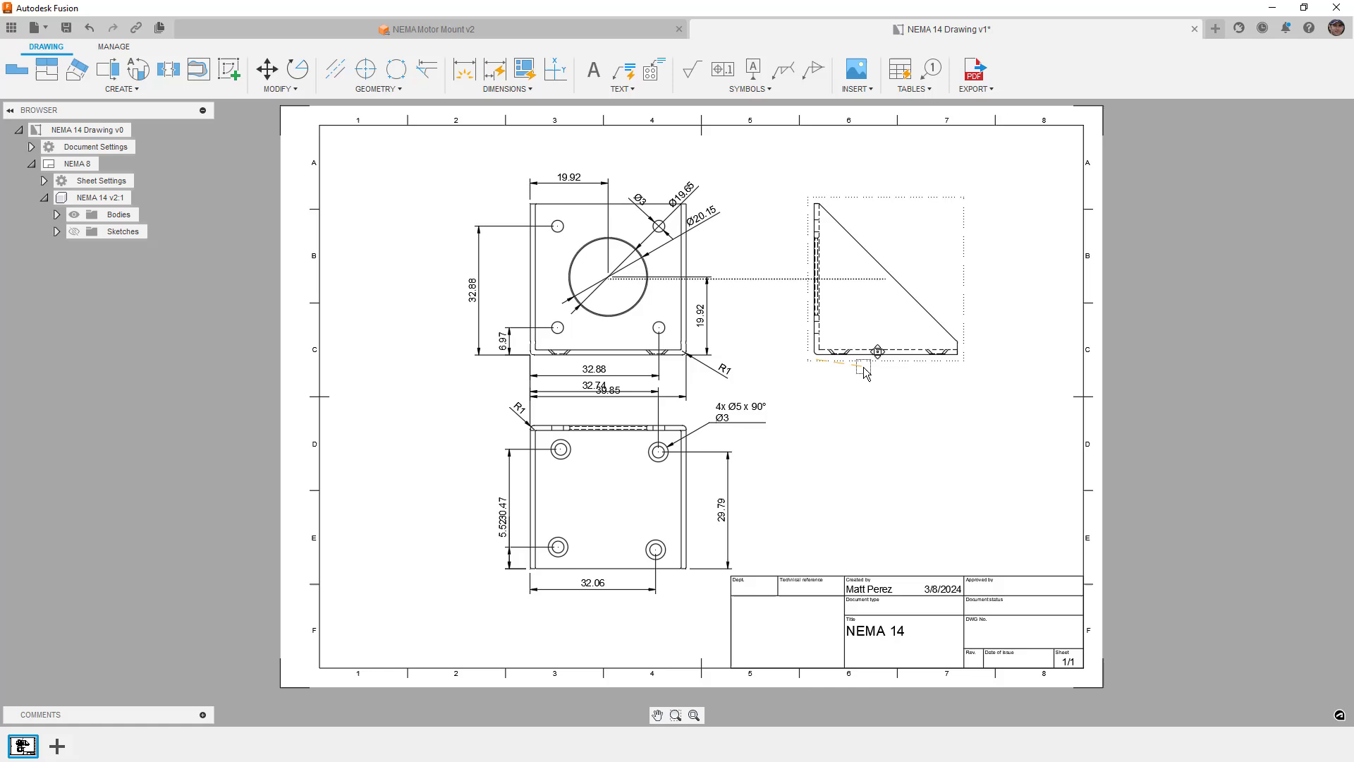
pyautogui.click(867, 368)
# Reposition the front view's Ø19.65, Ø20.15 and Ø3 diameter dimensions so their texts sit clear of the part outline and each other
pyautogui.click(685, 198)
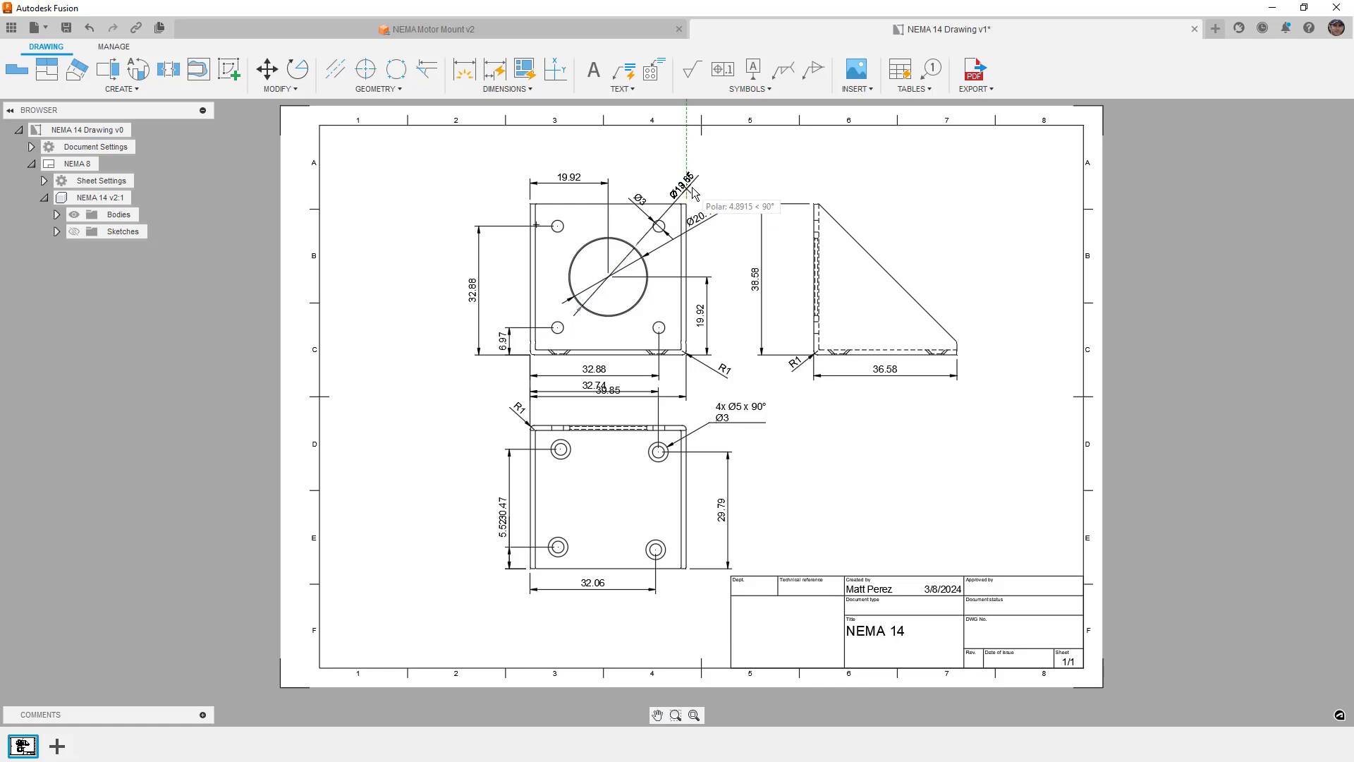
pyautogui.click(692, 173)
pyautogui.click(709, 224)
pyautogui.click(711, 223)
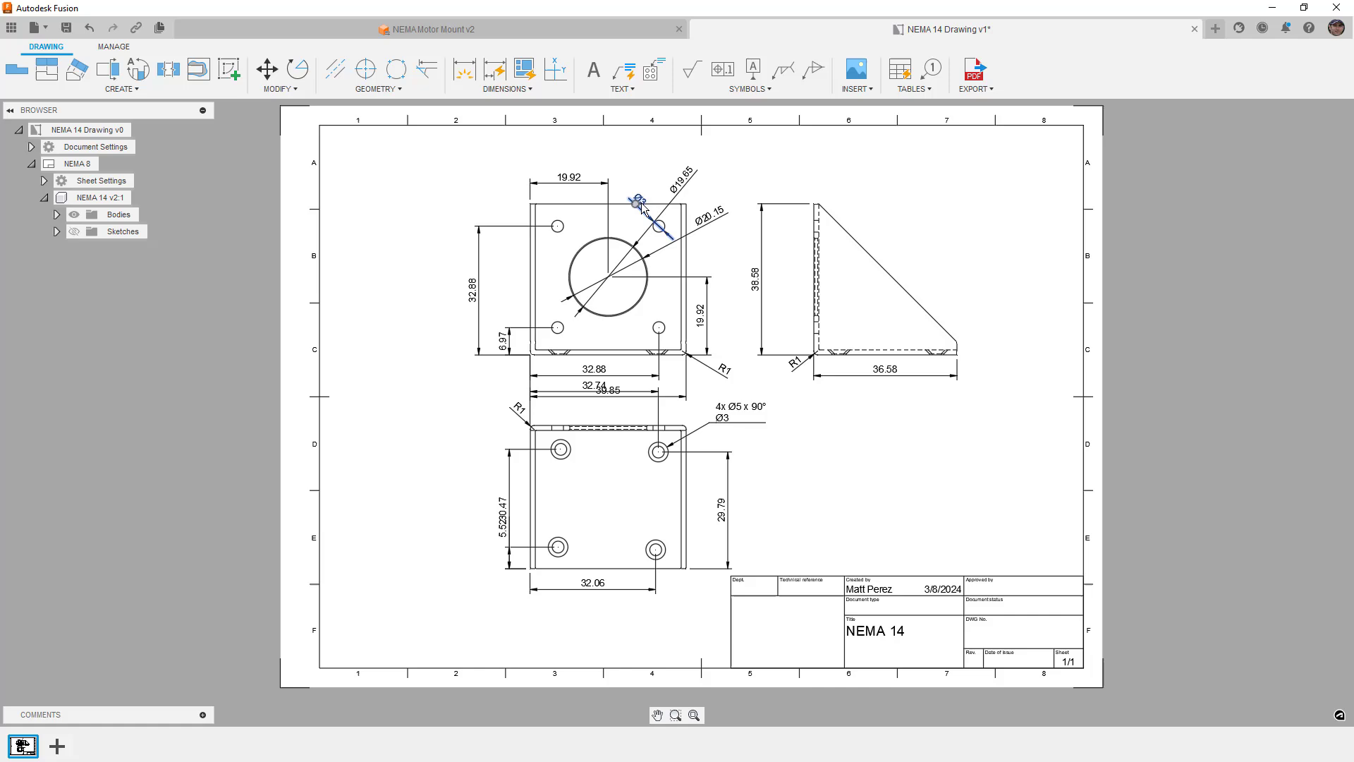
pyautogui.click(637, 203)
pyautogui.click(635, 187)
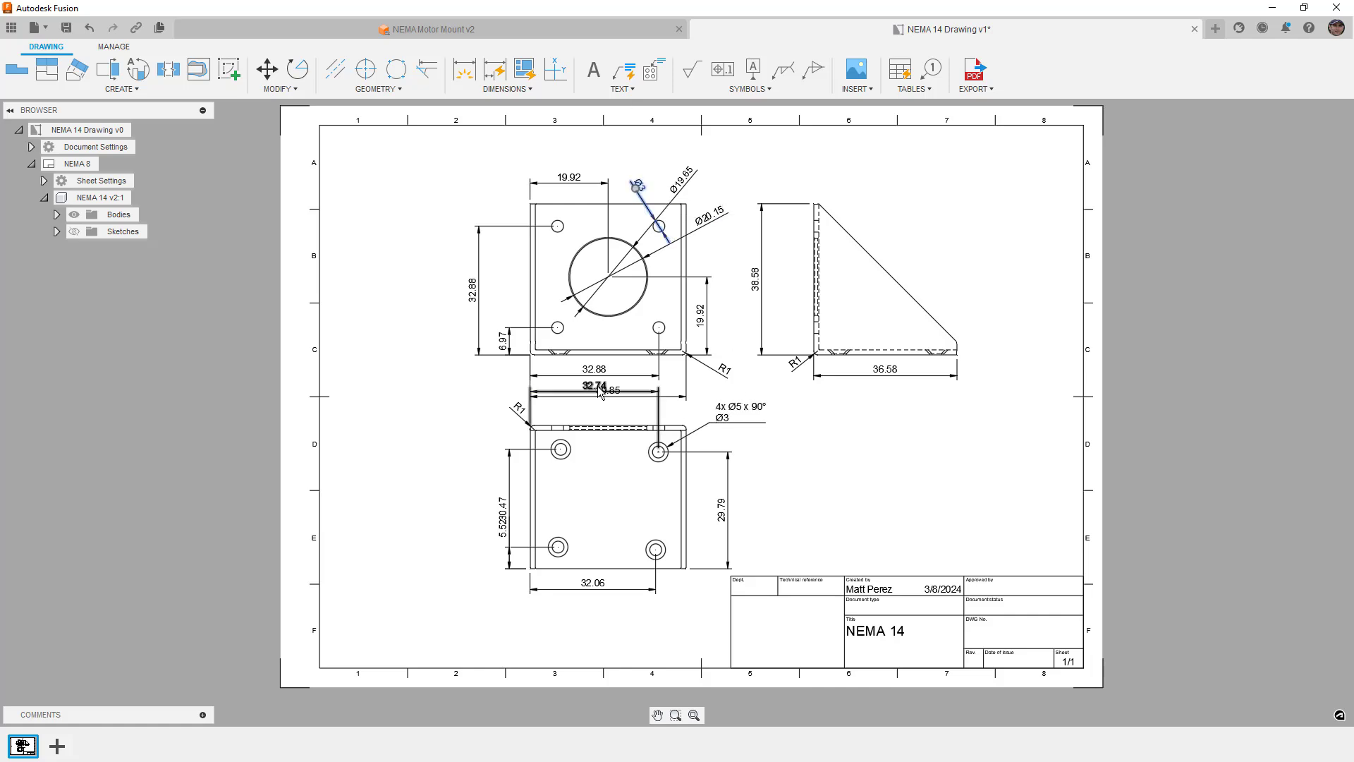
# Move the lower view down, away from the front view's dimensions, and bring its 29.79 dimension closer to the part
pyautogui.click(615, 430)
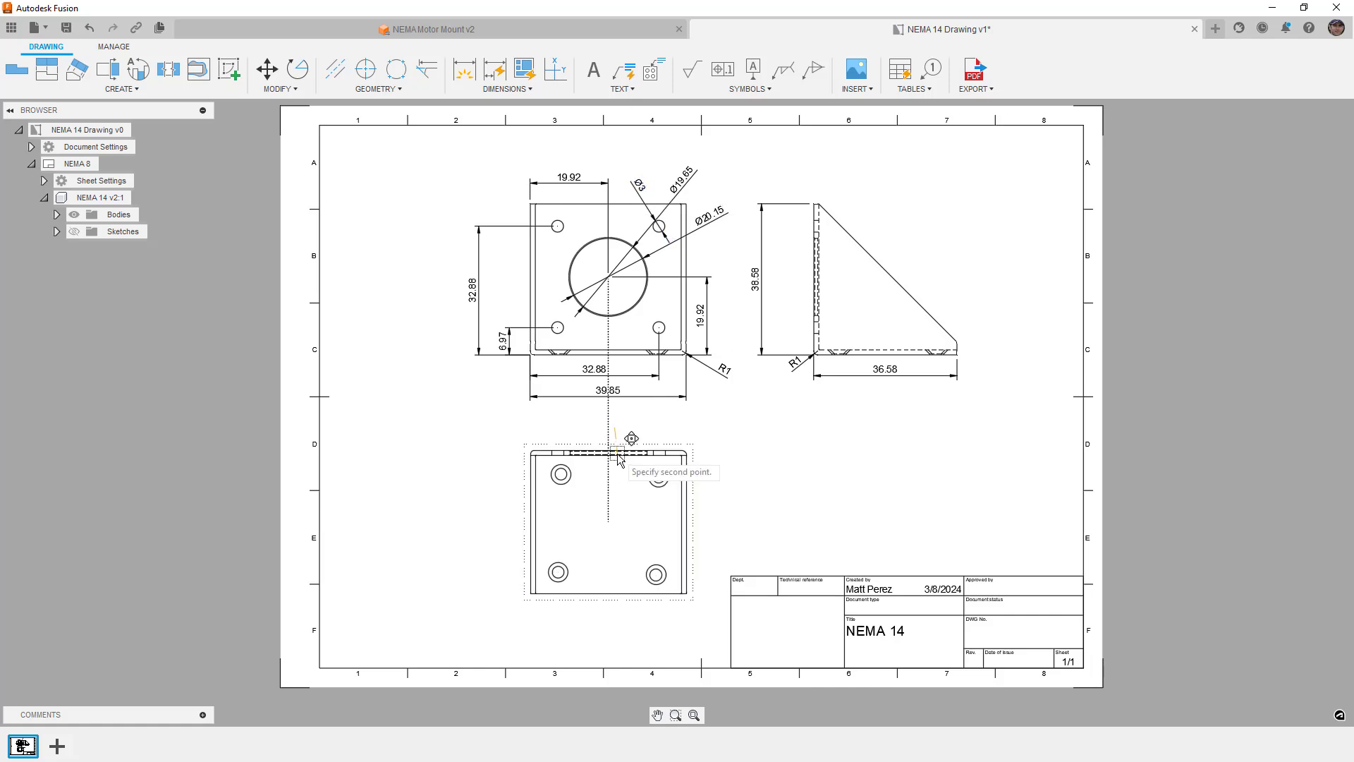
pyautogui.click(617, 455)
pyautogui.click(725, 534)
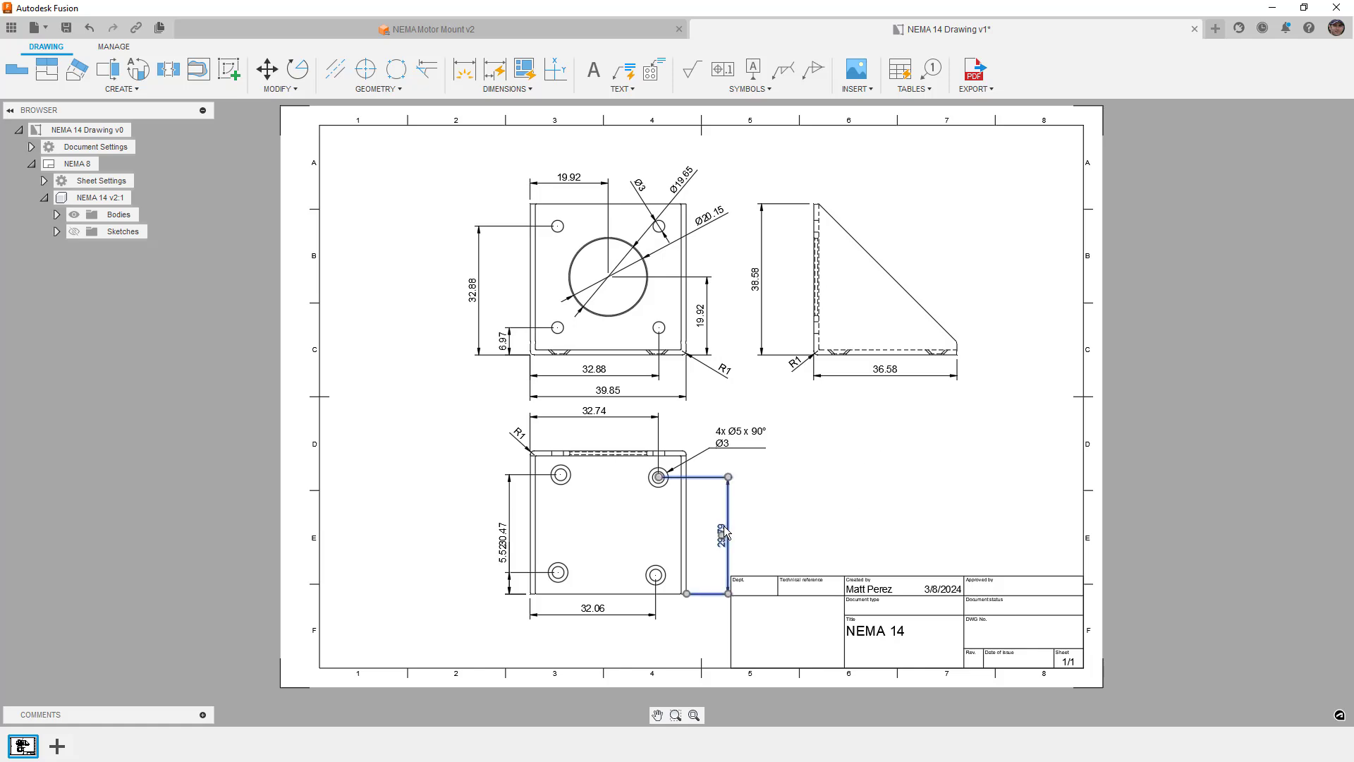
pyautogui.click(712, 535)
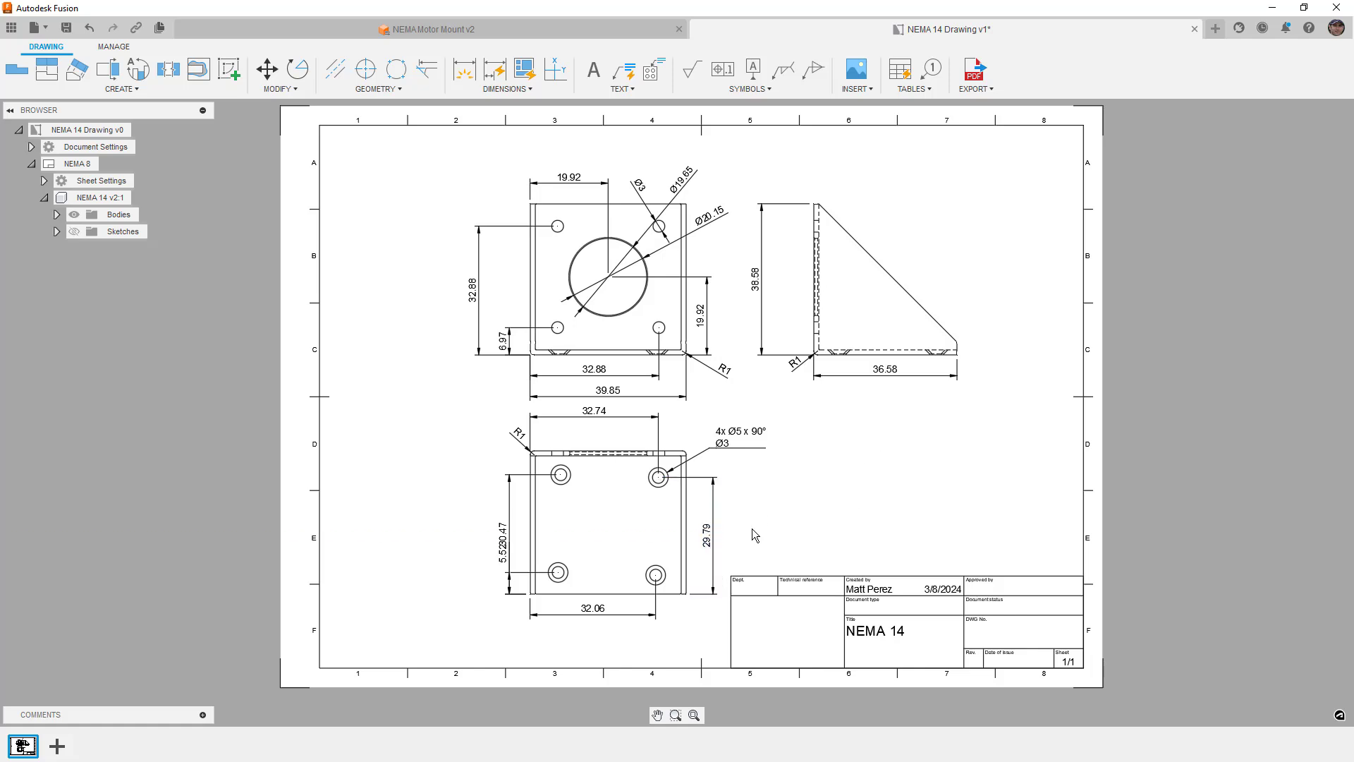
# Save the NEMA 14 drawing, and save a copy of it as NEMA 17 Drawing in the same folder
pyautogui.hotkey('ctrl', 's')
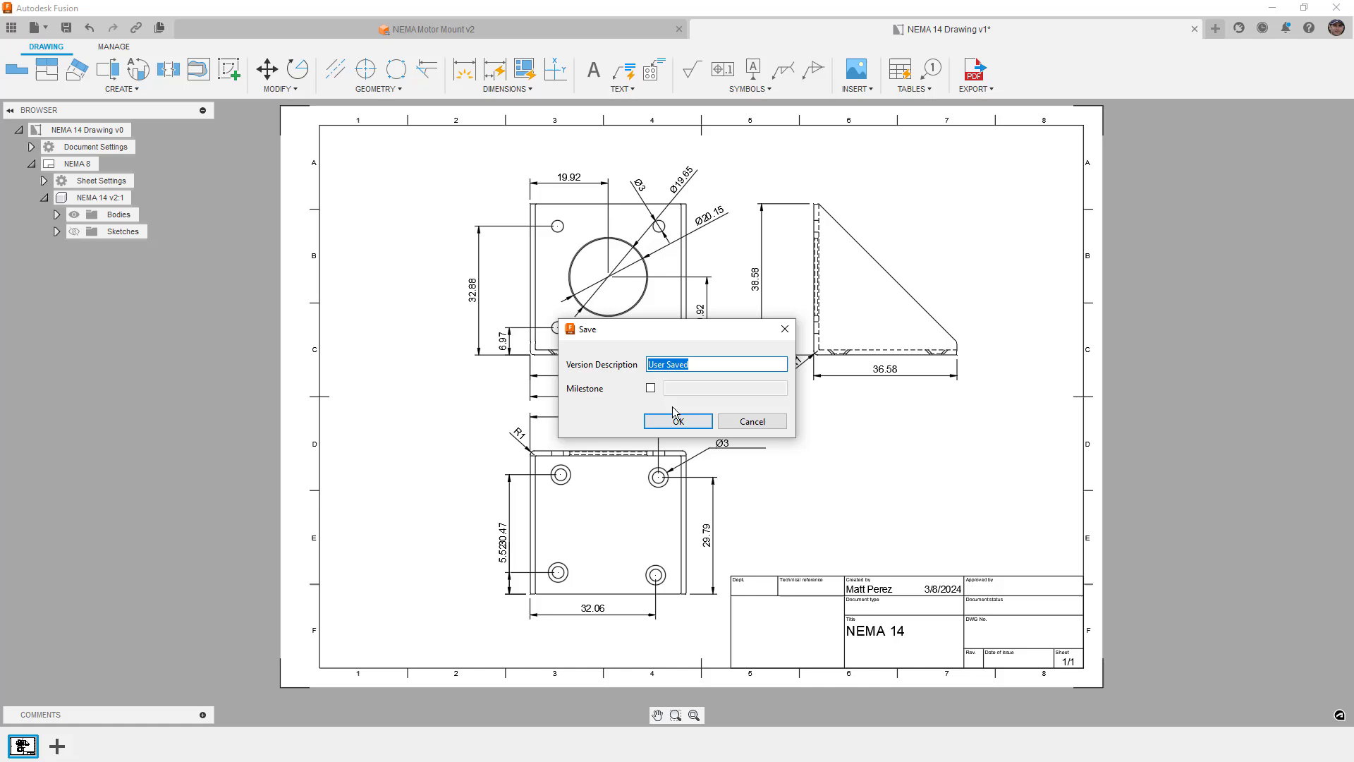
pyautogui.click(692, 421)
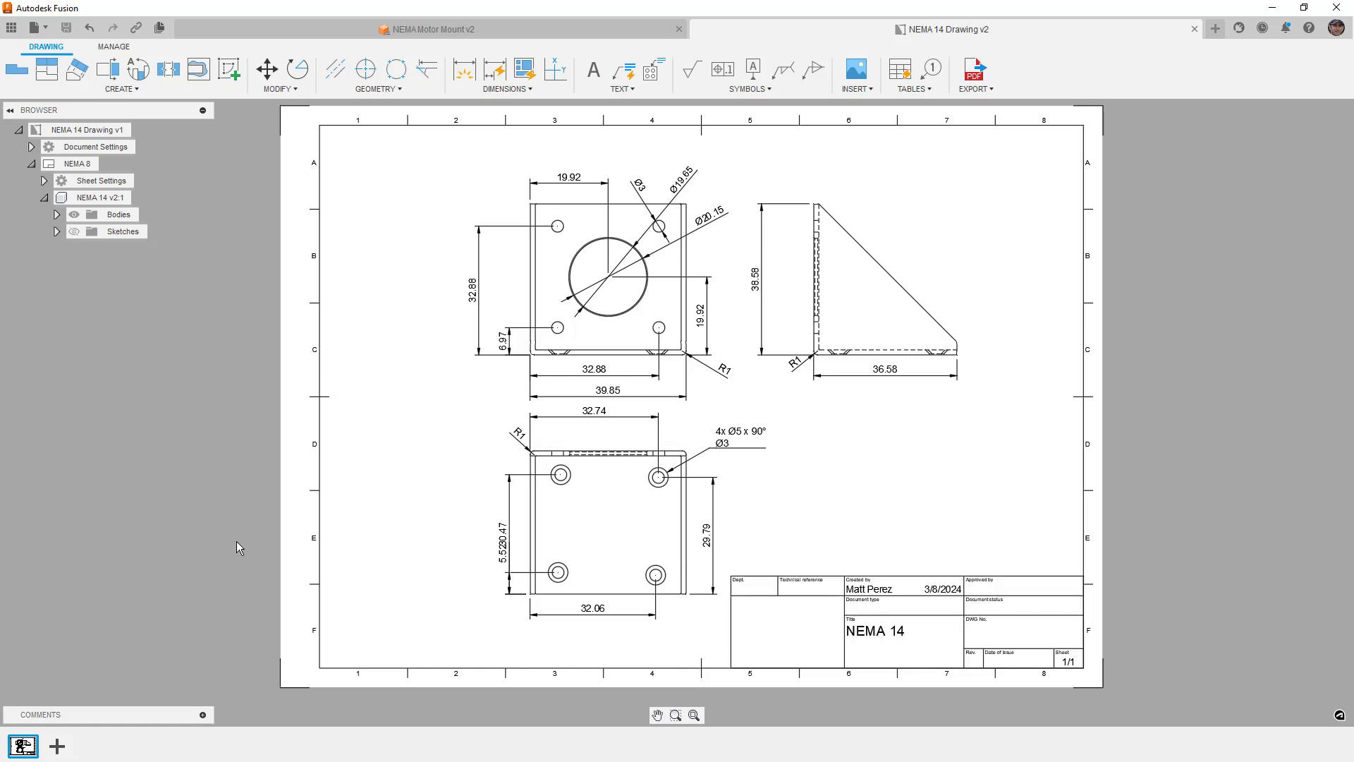
pyautogui.click(33, 28)
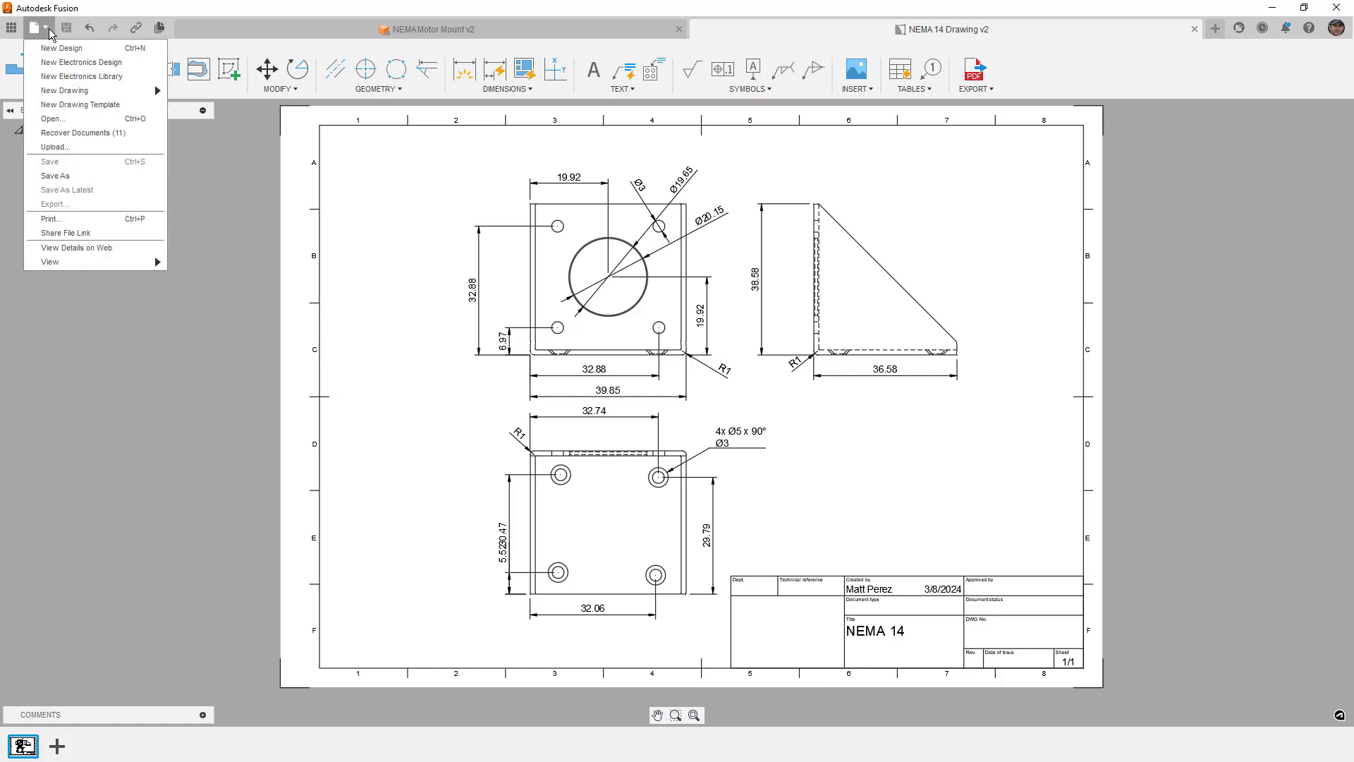
pyautogui.click(71, 176)
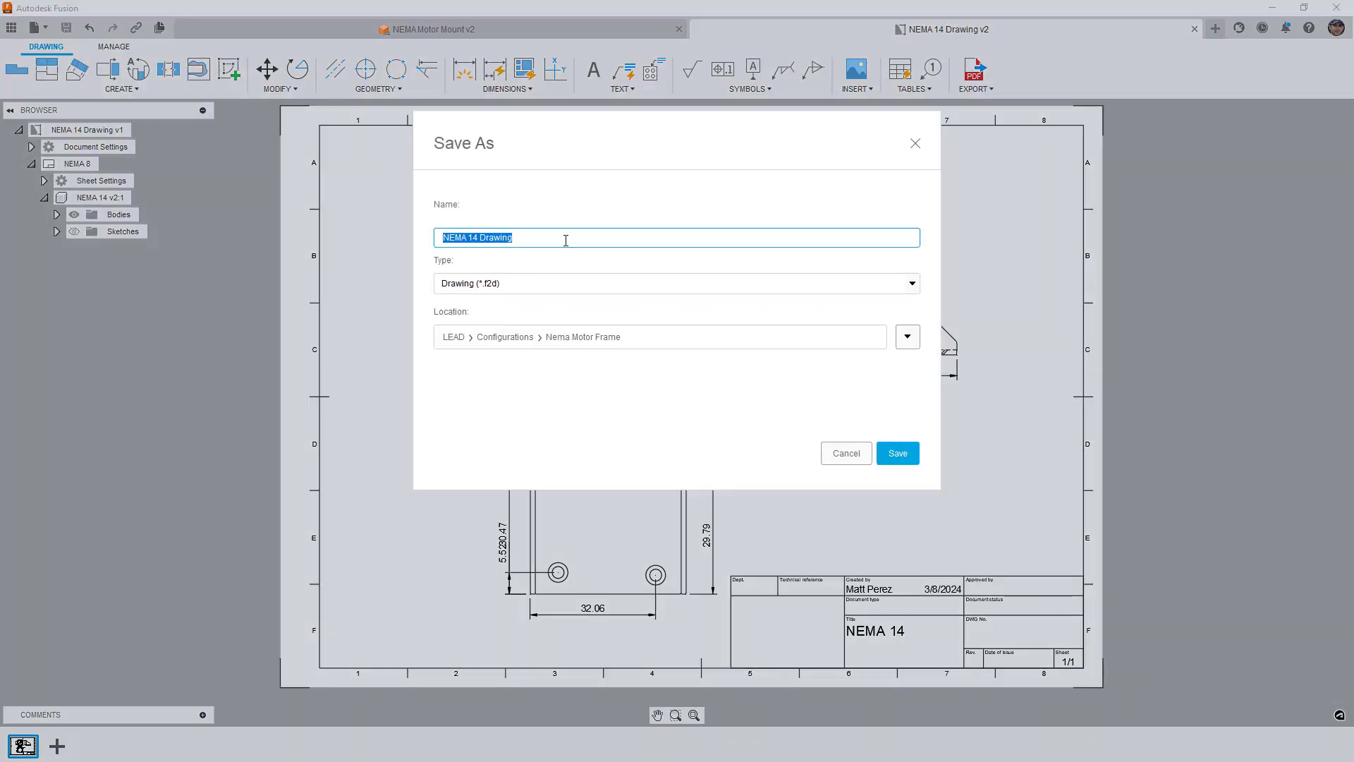
pyautogui.click(477, 237)
pyautogui.click(898, 453)
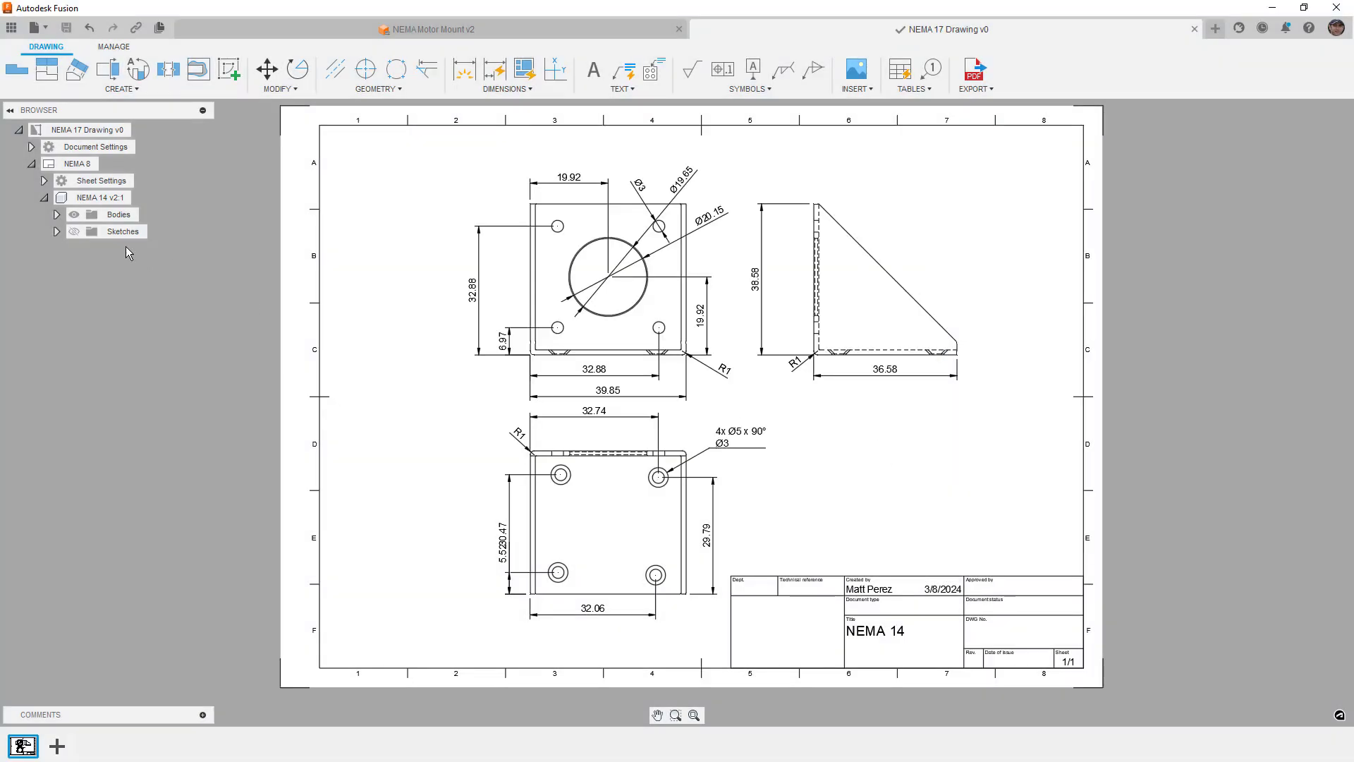
# Switch the drawing's referenced component to the NEMA 17 v2 configuration
pyautogui.rightClick(112, 200)
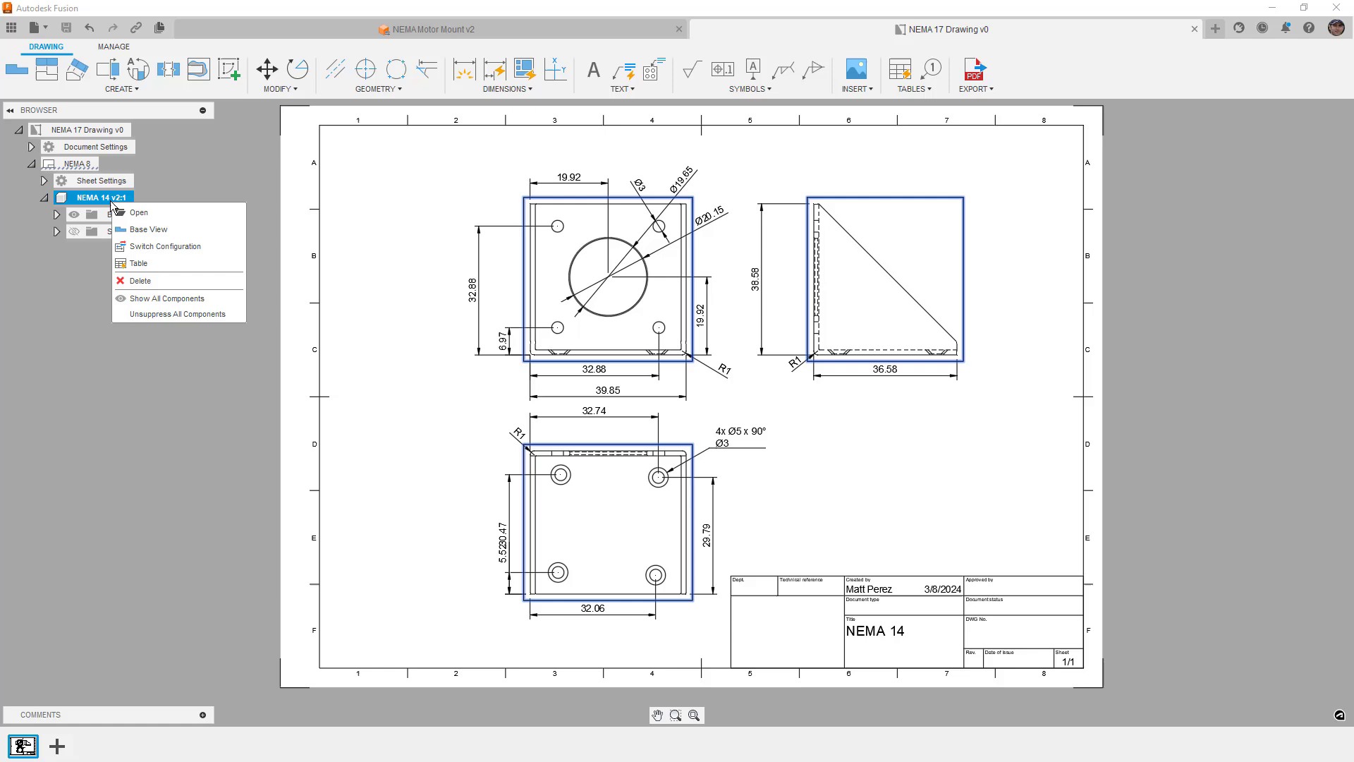
pyautogui.click(156, 248)
pyautogui.click(832, 452)
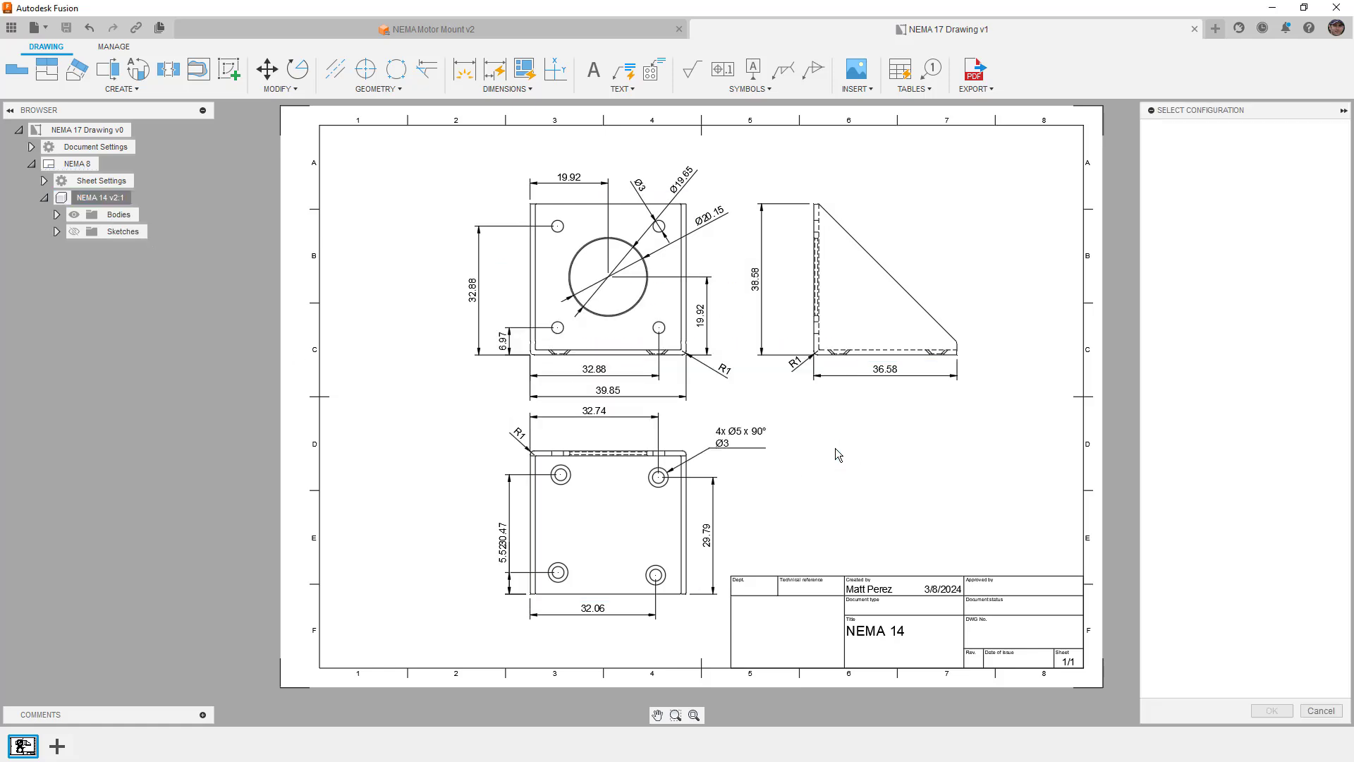
pyautogui.click(1255, 385)
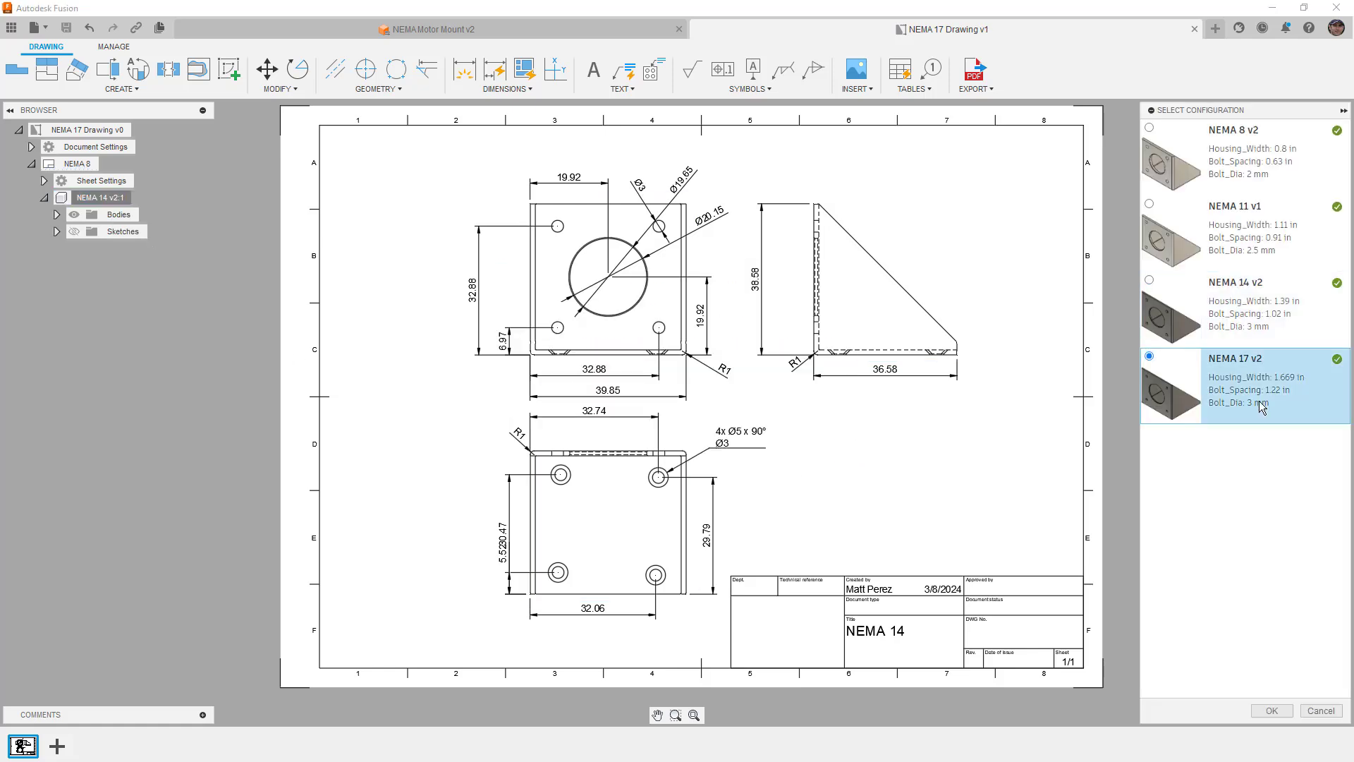
pyautogui.click(1278, 711)
# Move the front view up and to the left so its dimensions clear the lower view and the side view
pyautogui.press('m')
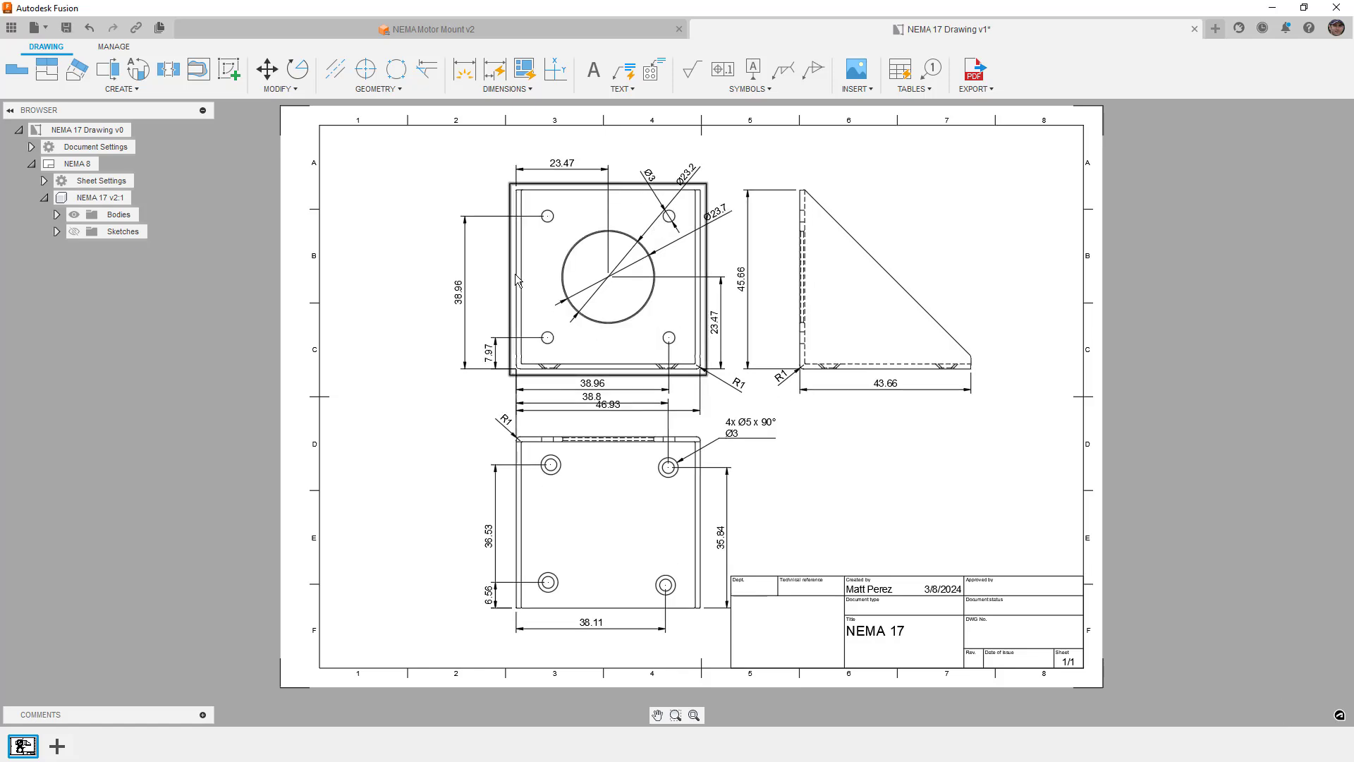
pyautogui.click(515, 273)
pyautogui.click(477, 261)
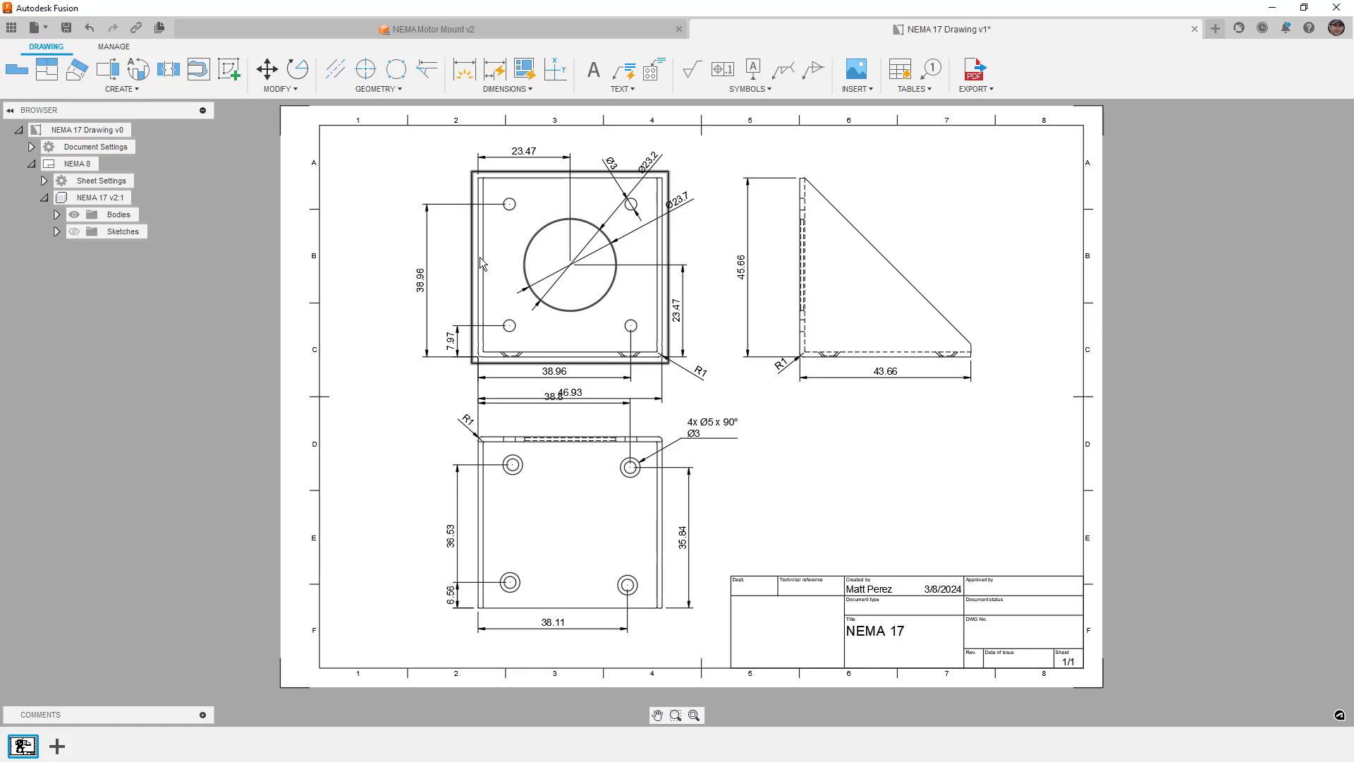
pyautogui.moveTo(480, 257); pyautogui.dragTo(469, 250)
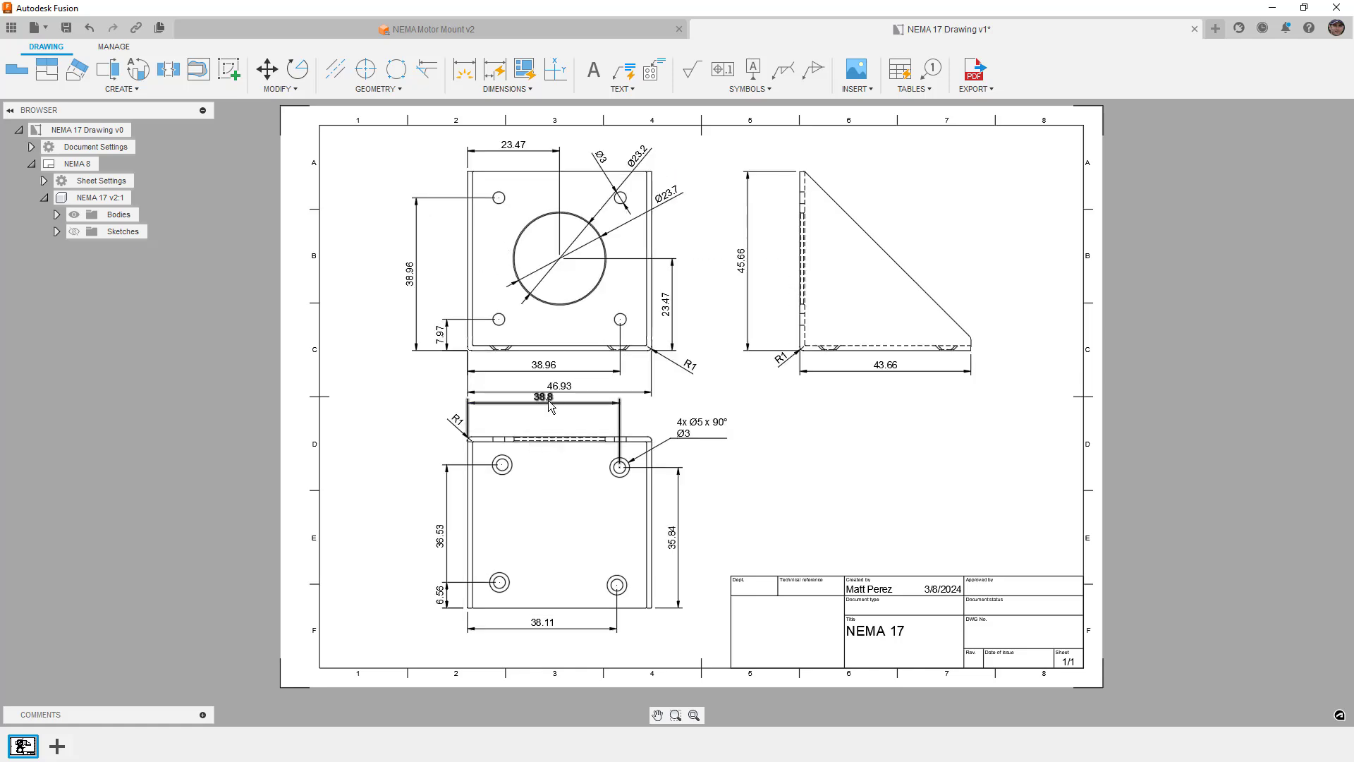
# Move the lower view's 38.8 dimension down, closer to the part, and save the drawing
pyautogui.moveTo(548, 400); pyautogui.dragTo(546, 416)
pyautogui.click(818, 480)
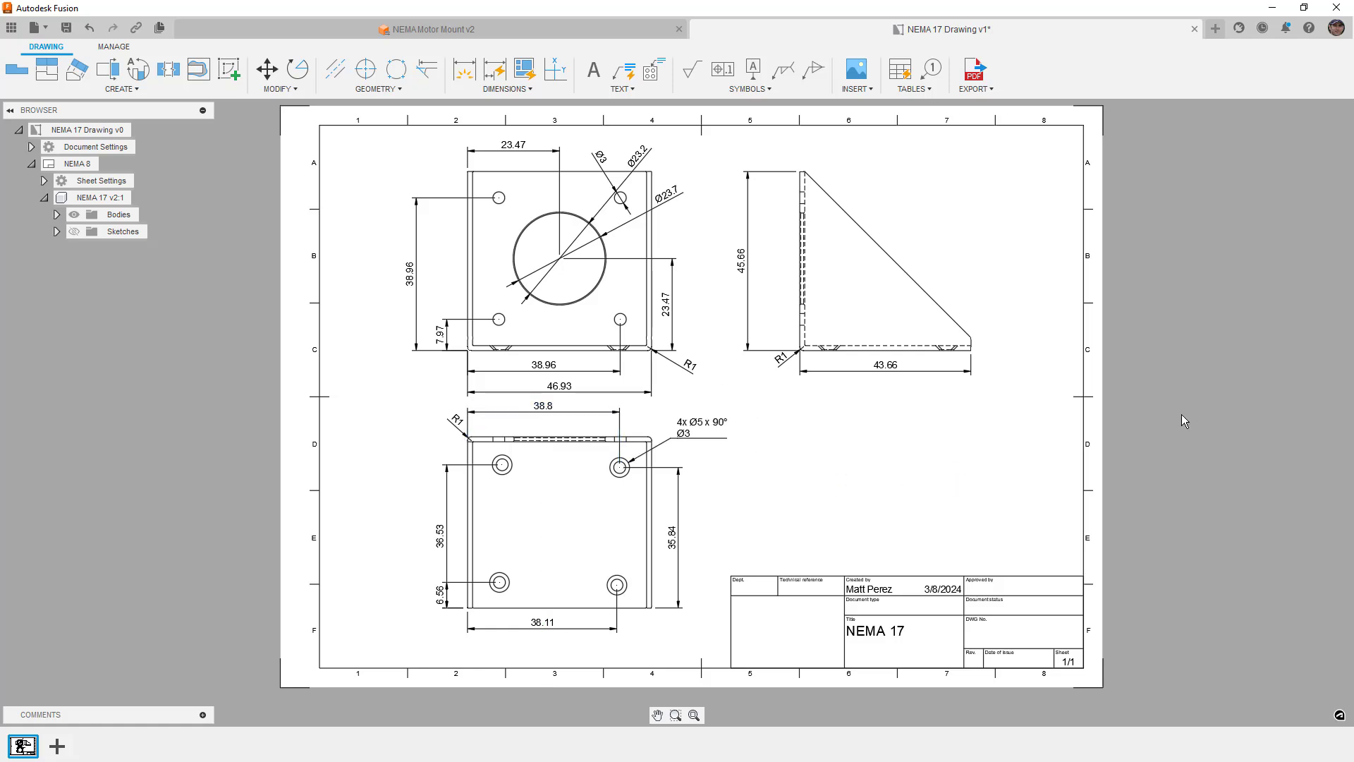
pyautogui.hotkey('ctrl', 's')
pyautogui.press('Return')
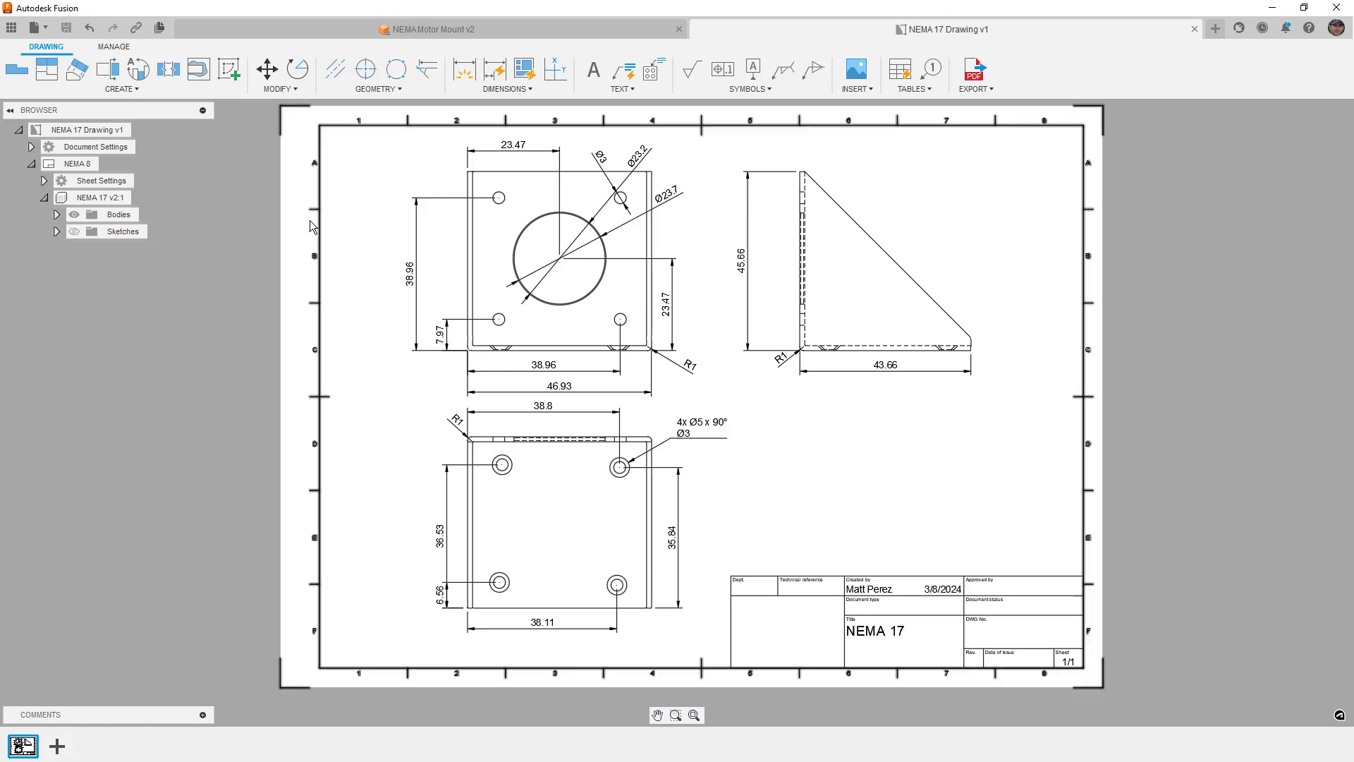
pyautogui.rightClick(79, 198)
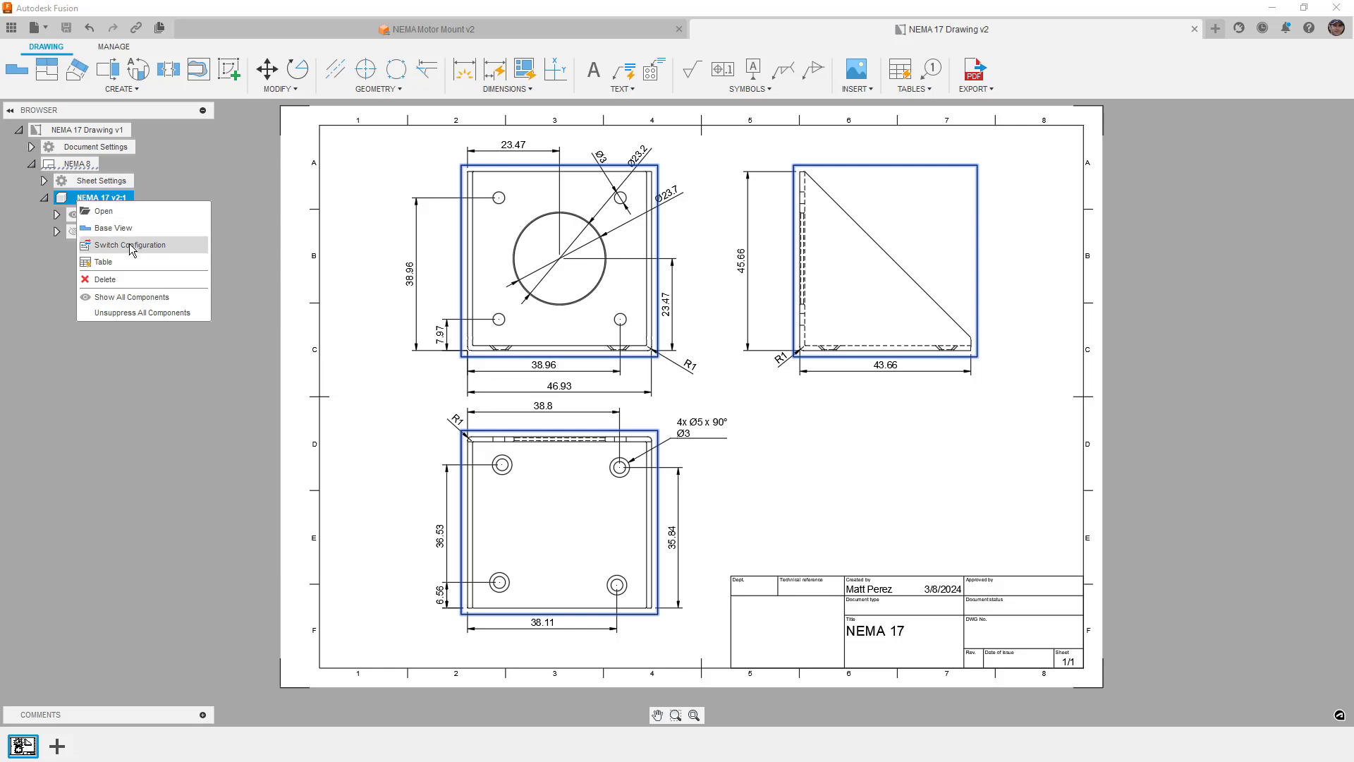
pyautogui.click(152, 404)
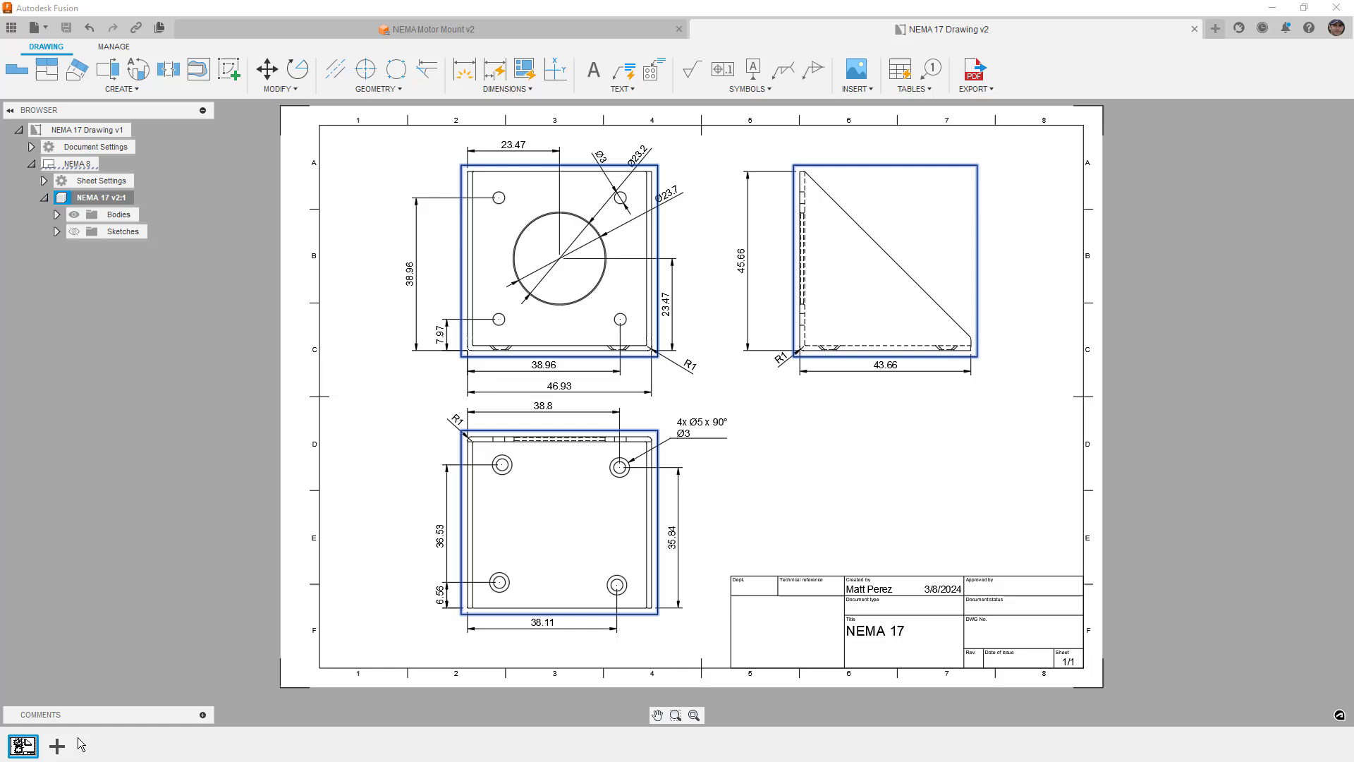
# Add a second sheet and place a 1:1 front base view of the mount on it, showing visible edges only
pyautogui.click(57, 746)
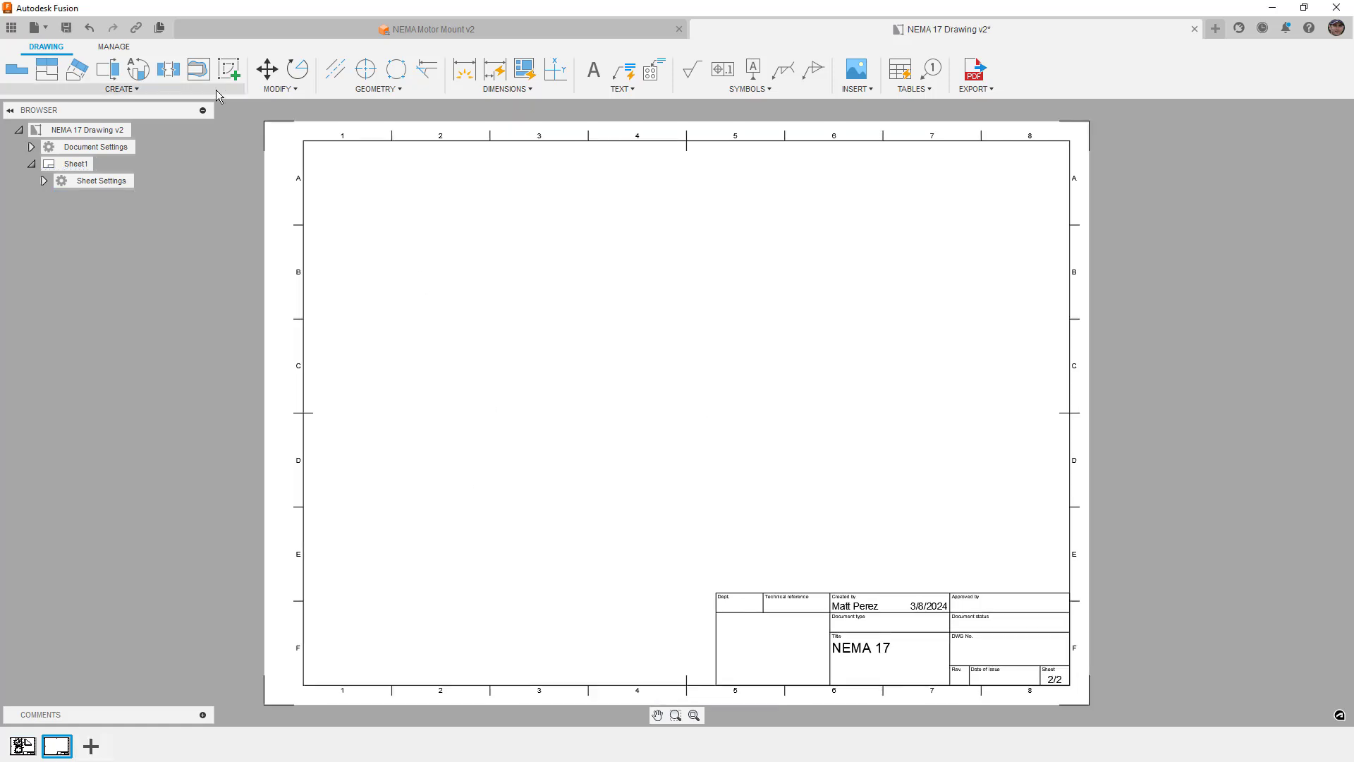
pyautogui.click(16, 68)
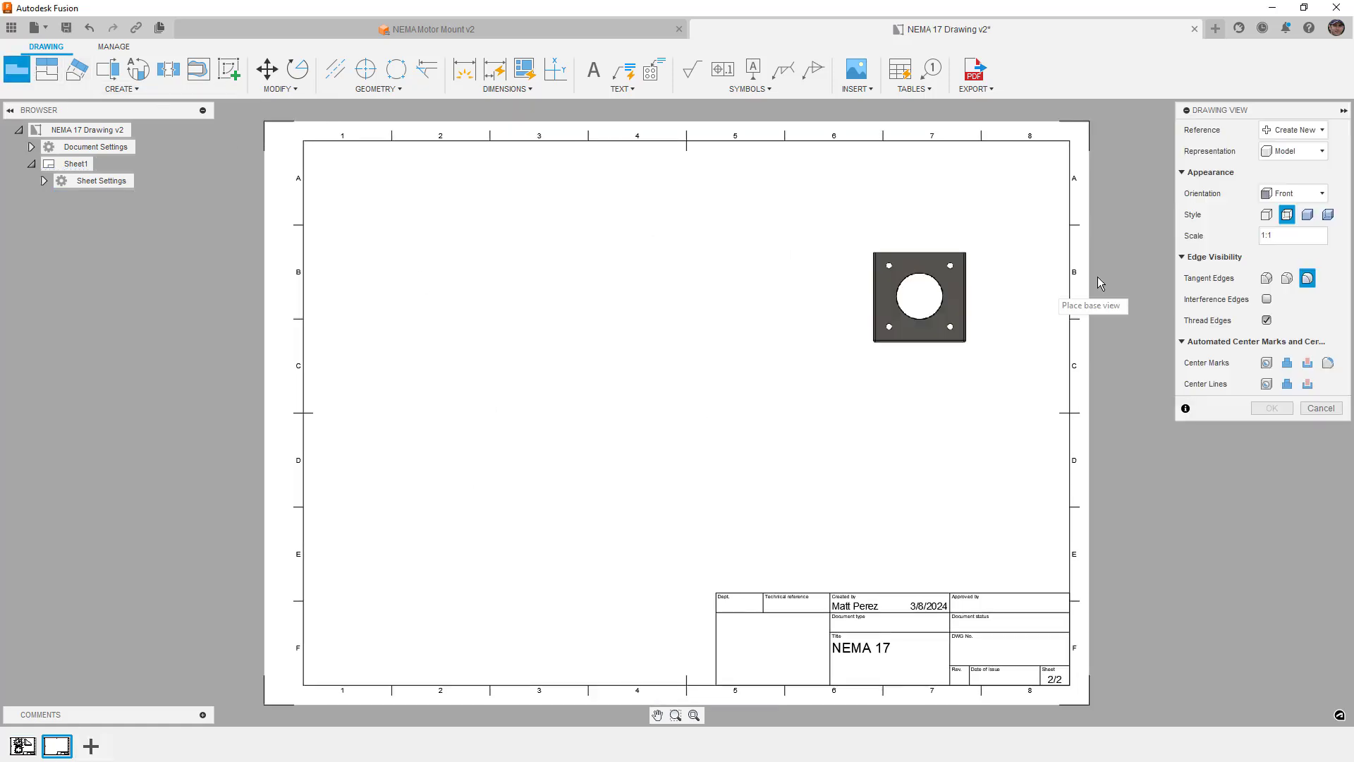
pyautogui.click(1268, 215)
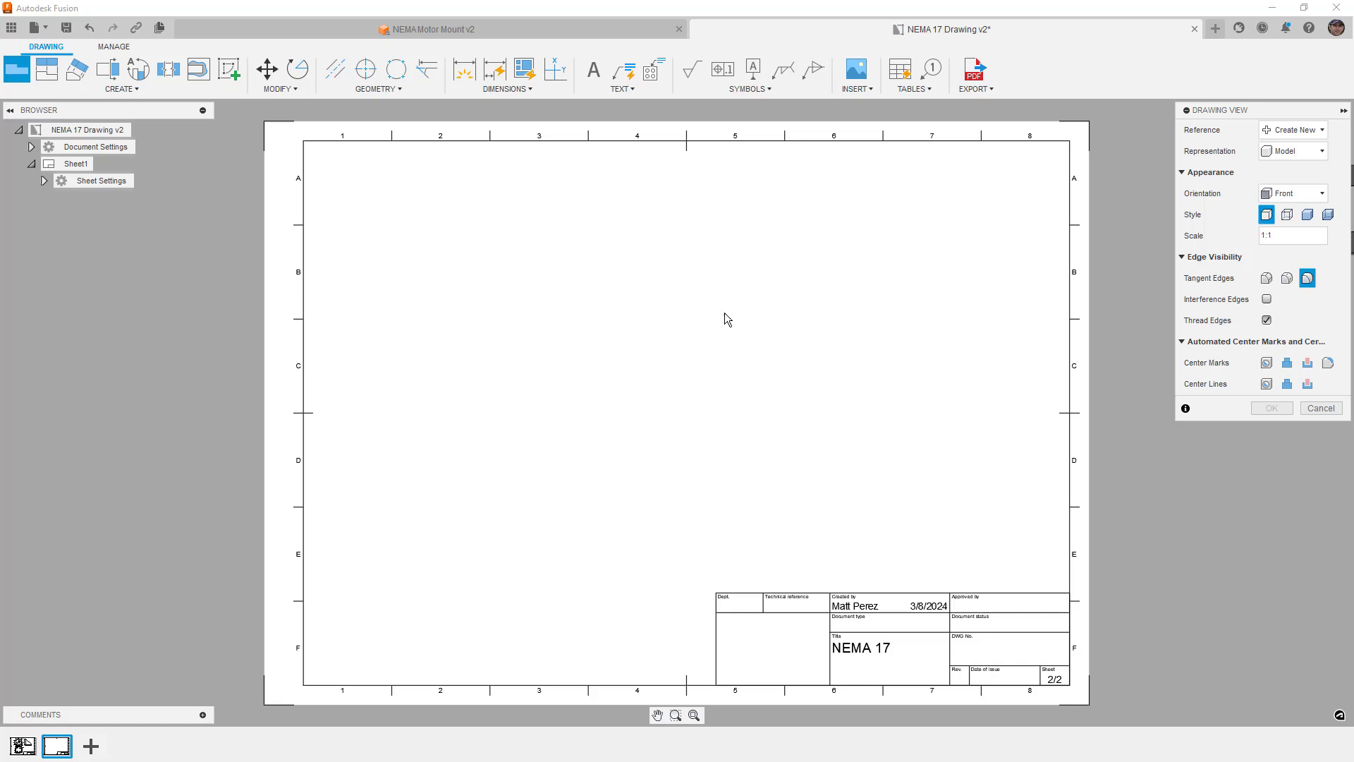
pyautogui.click(570, 347)
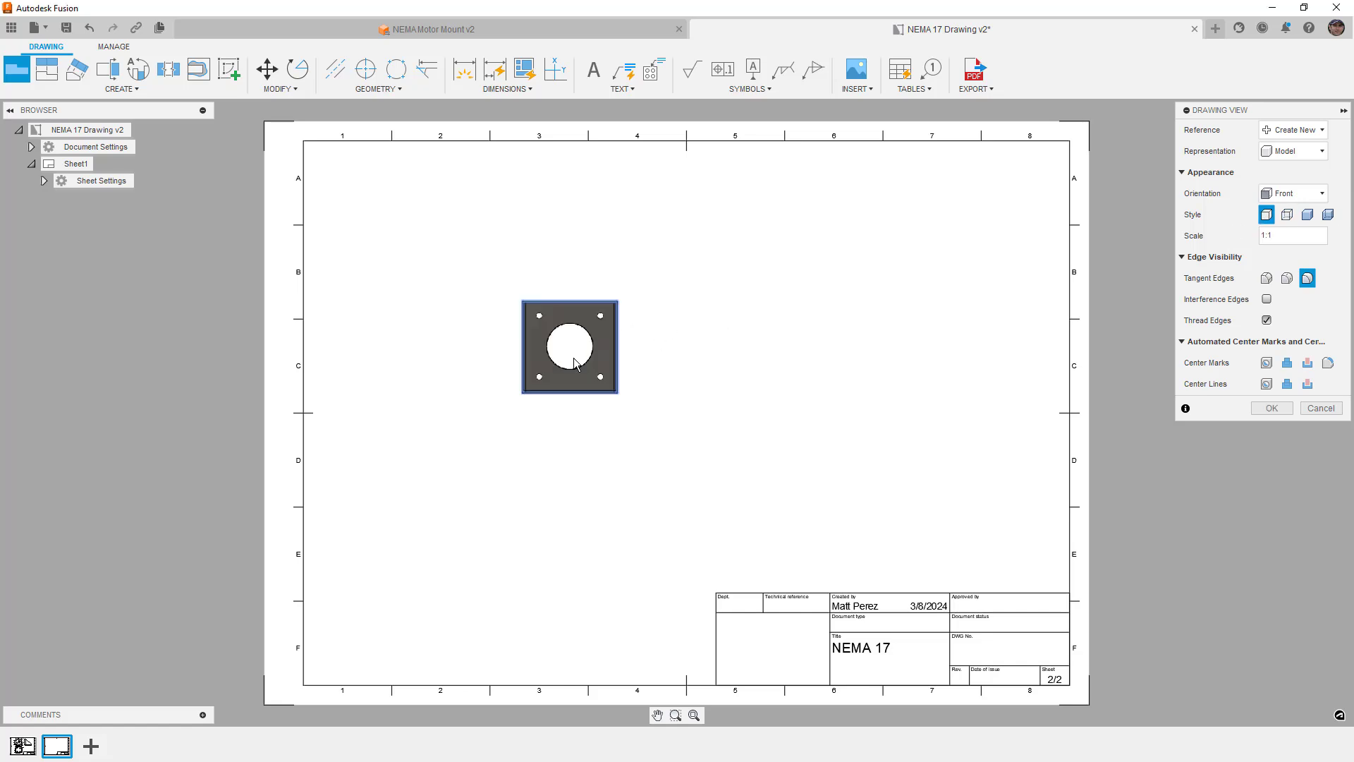
pyautogui.click(1272, 407)
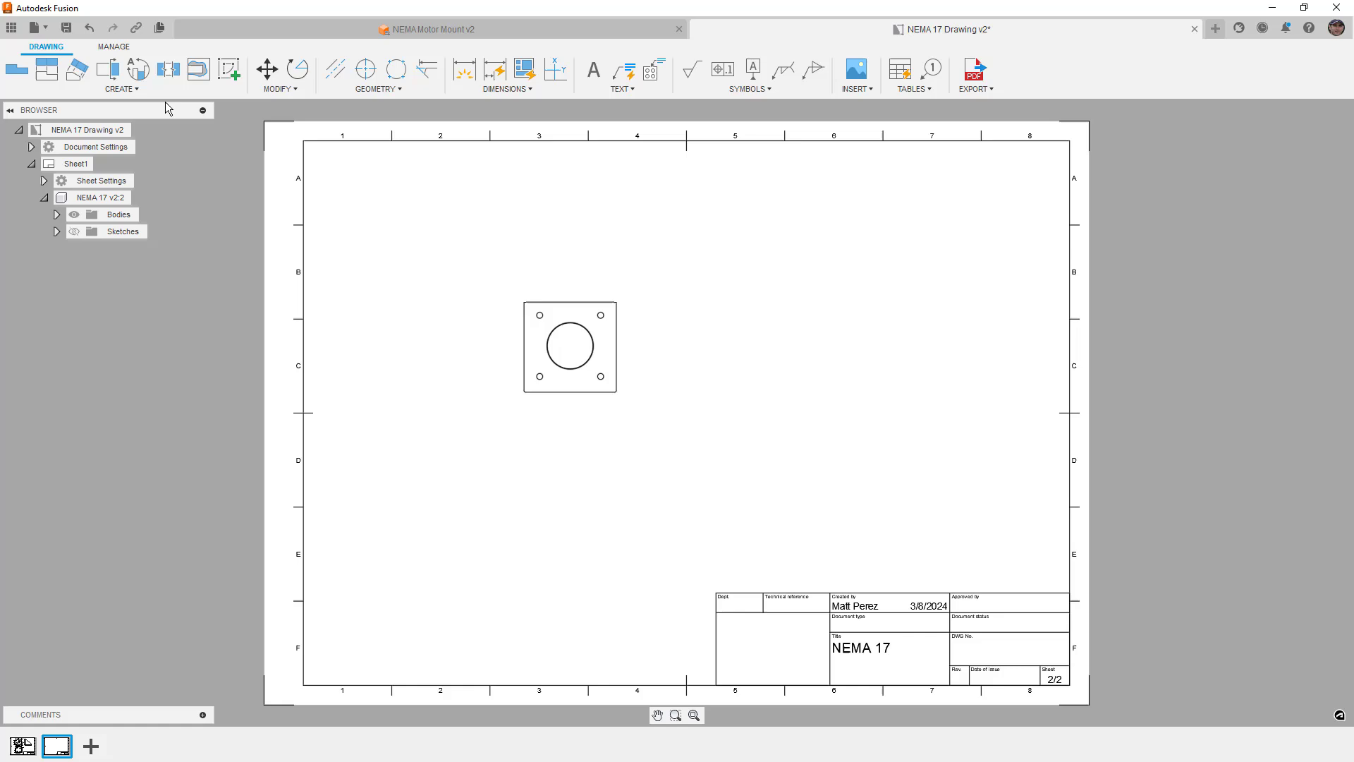
# Create section view A-A with a vertical cut through the centre of the front view, placed to its right
pyautogui.click(114, 82)
pyautogui.click(563, 308)
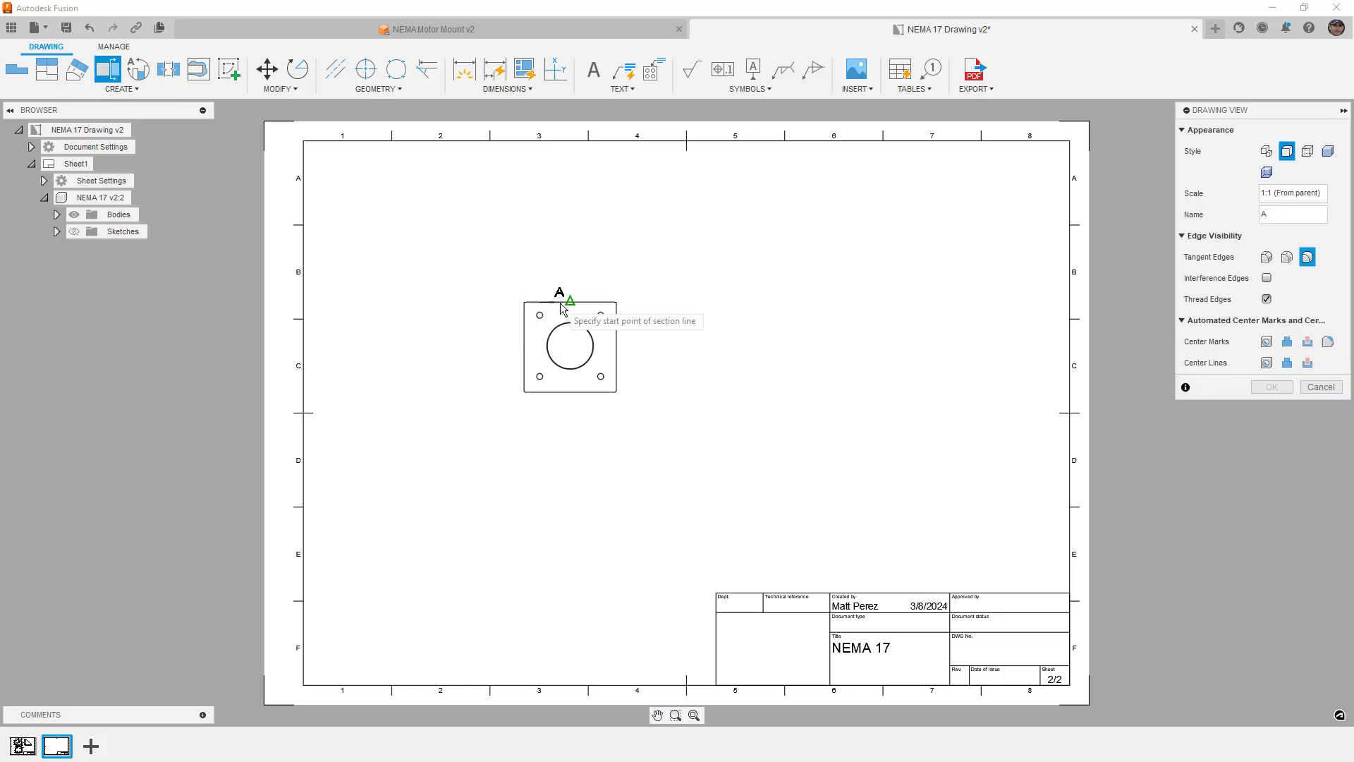
pyautogui.click(570, 299)
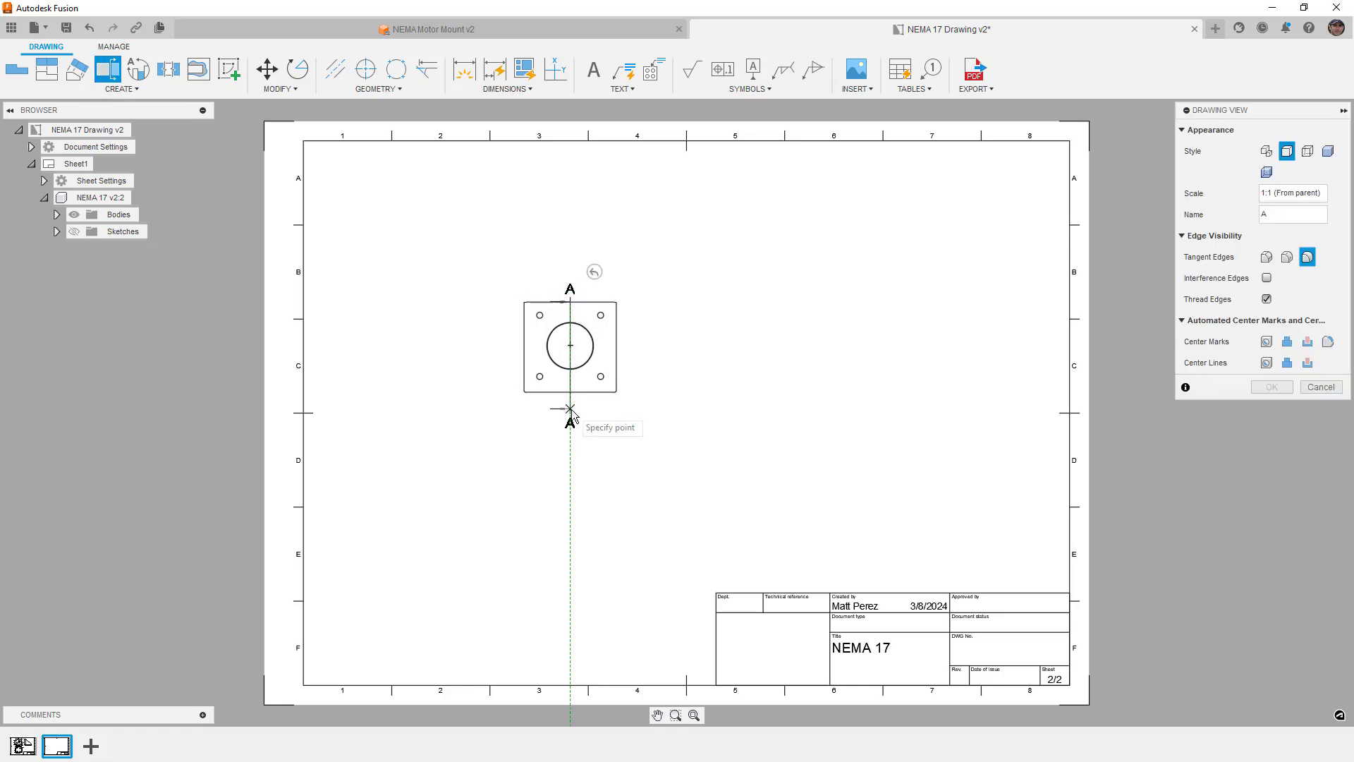
pyautogui.click(569, 408)
pyautogui.click(616, 384)
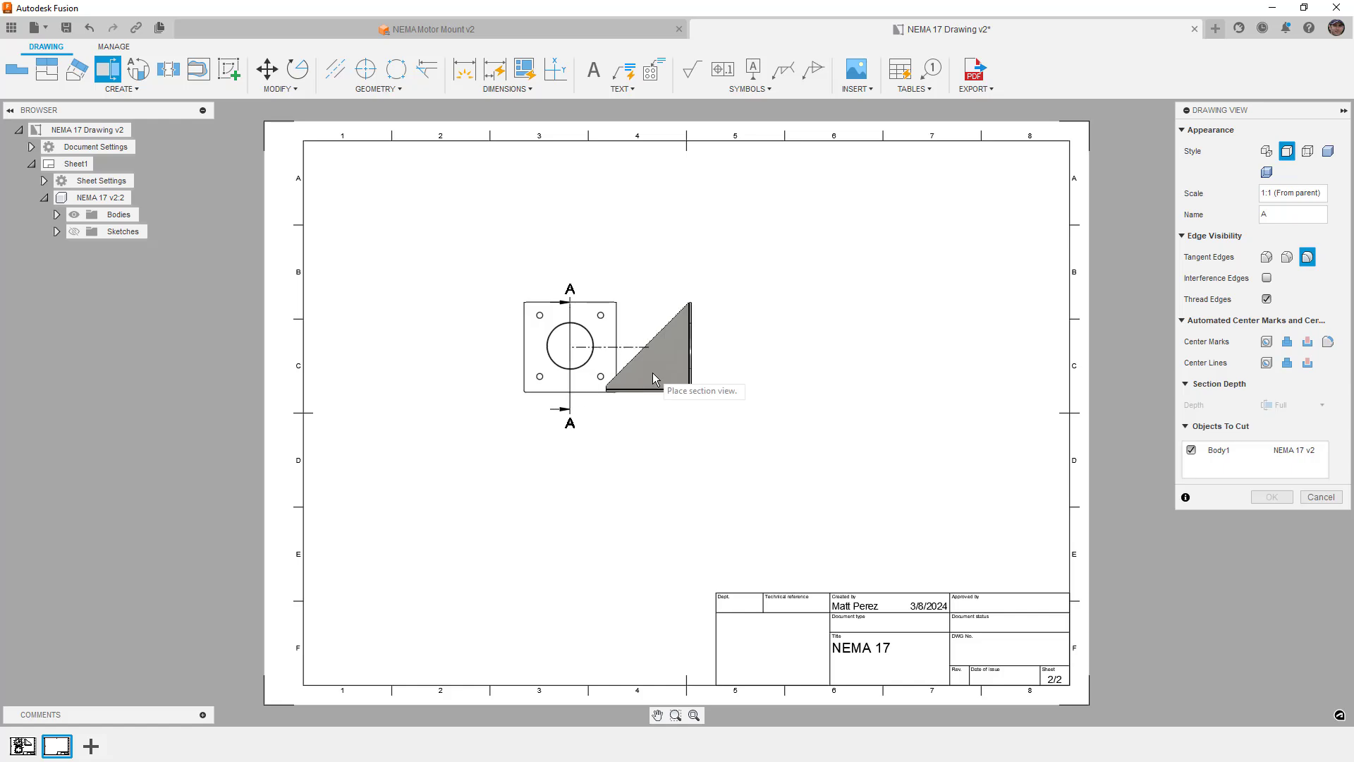
pyautogui.click(726, 372)
pyautogui.click(1271, 496)
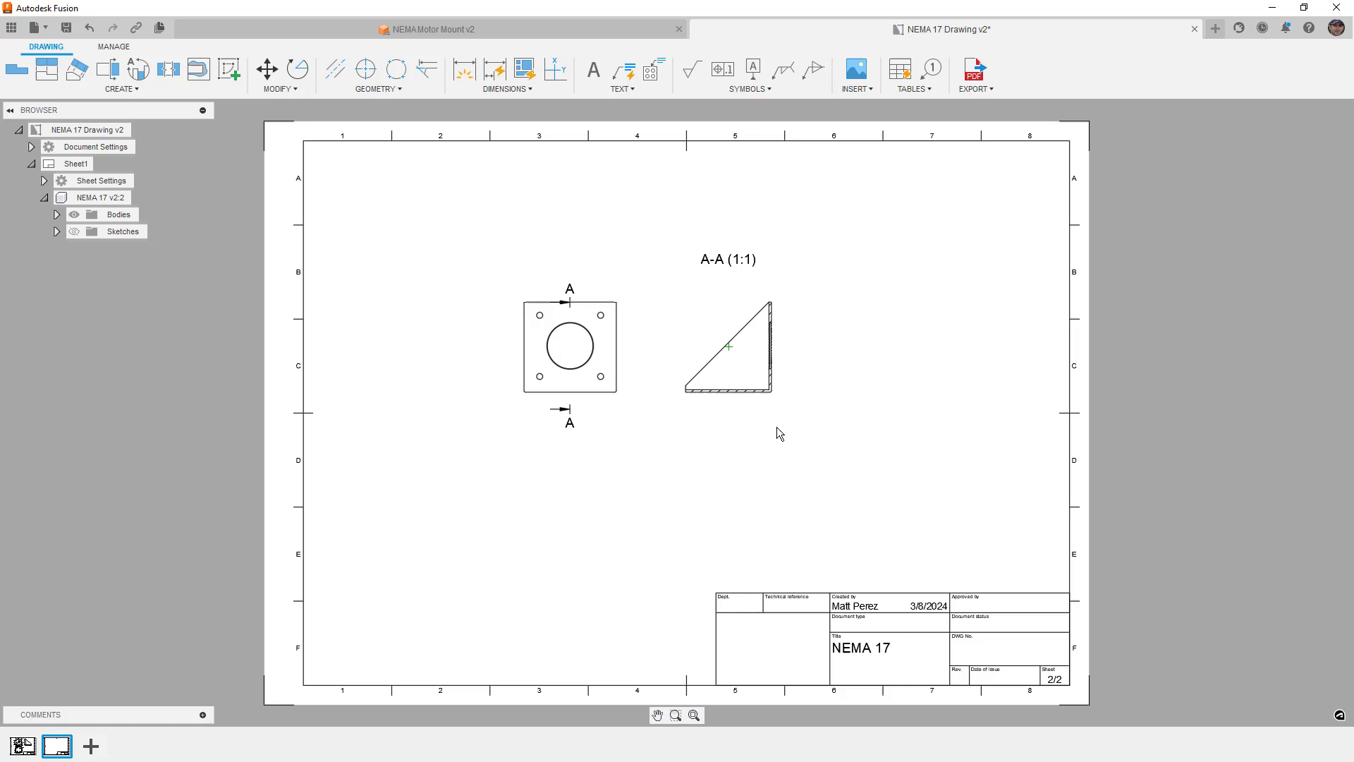
# Switch the second sheet's component to the NEMA 11 v1 configuration and check the views on the first sheet
pyautogui.rightClick(106, 203)
pyautogui.click(160, 246)
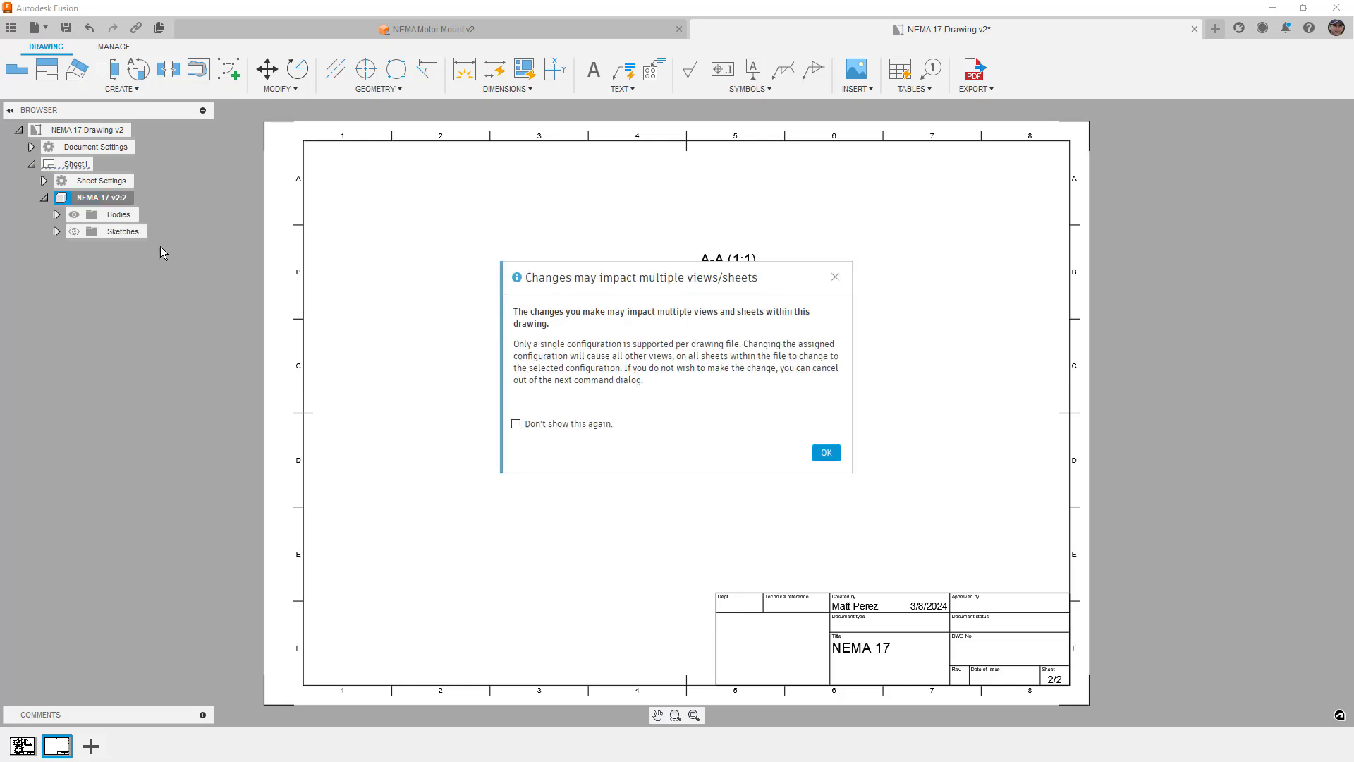
pyautogui.click(826, 452)
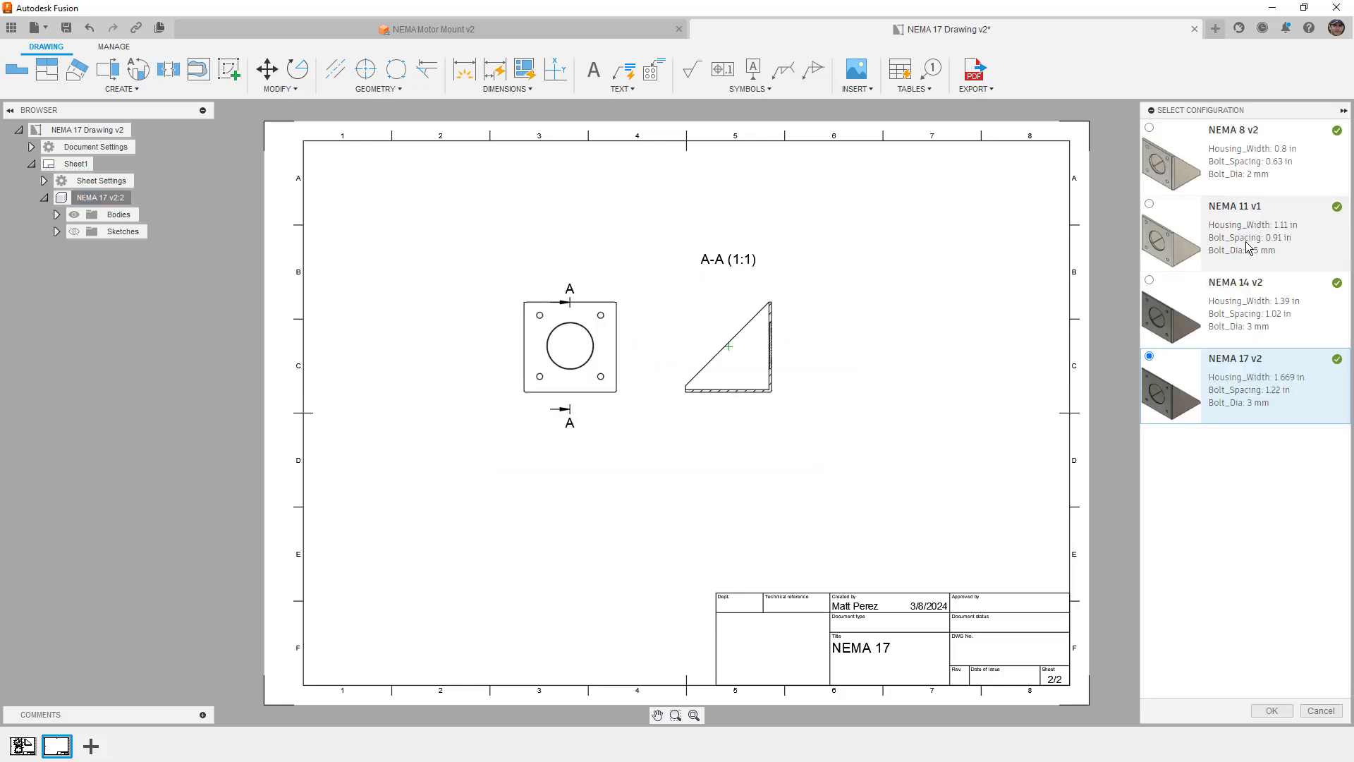
pyautogui.click(1248, 249)
pyautogui.click(1272, 710)
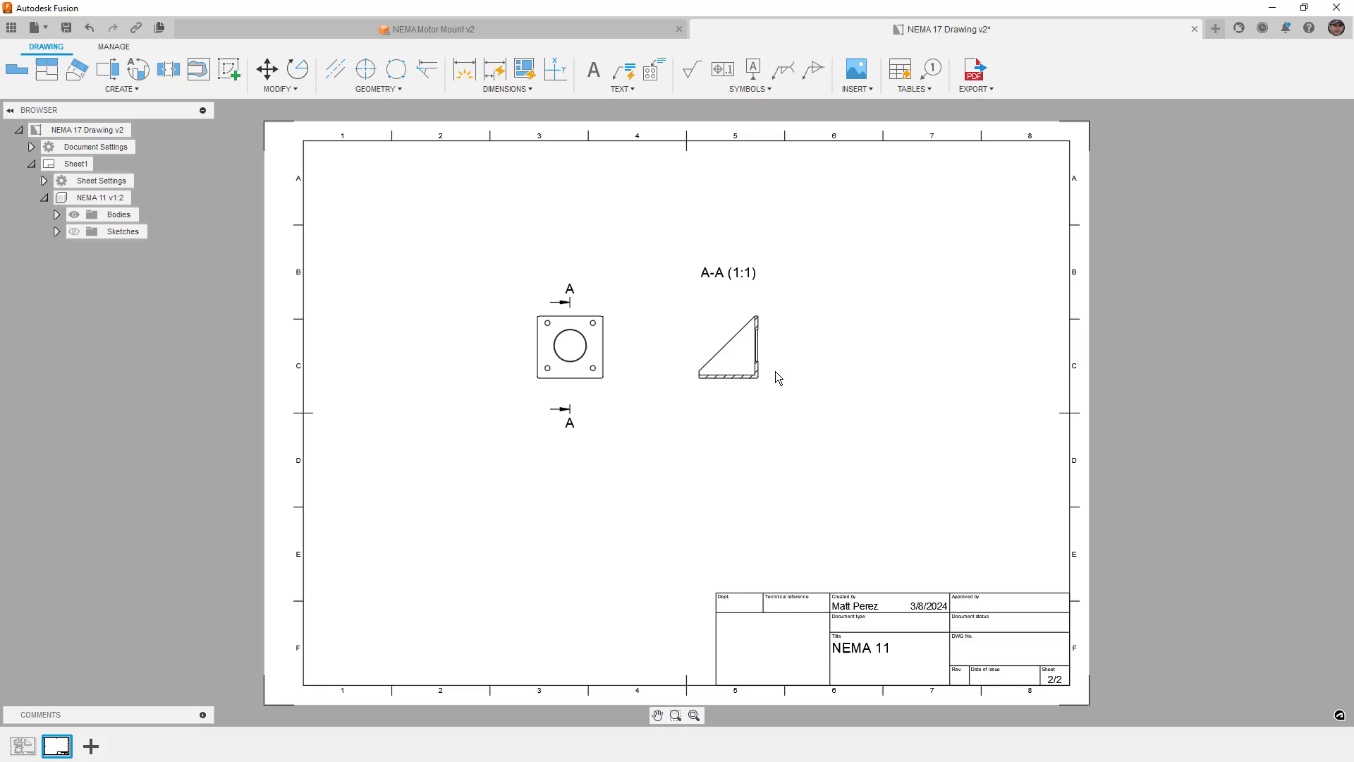
pyautogui.click(22, 745)
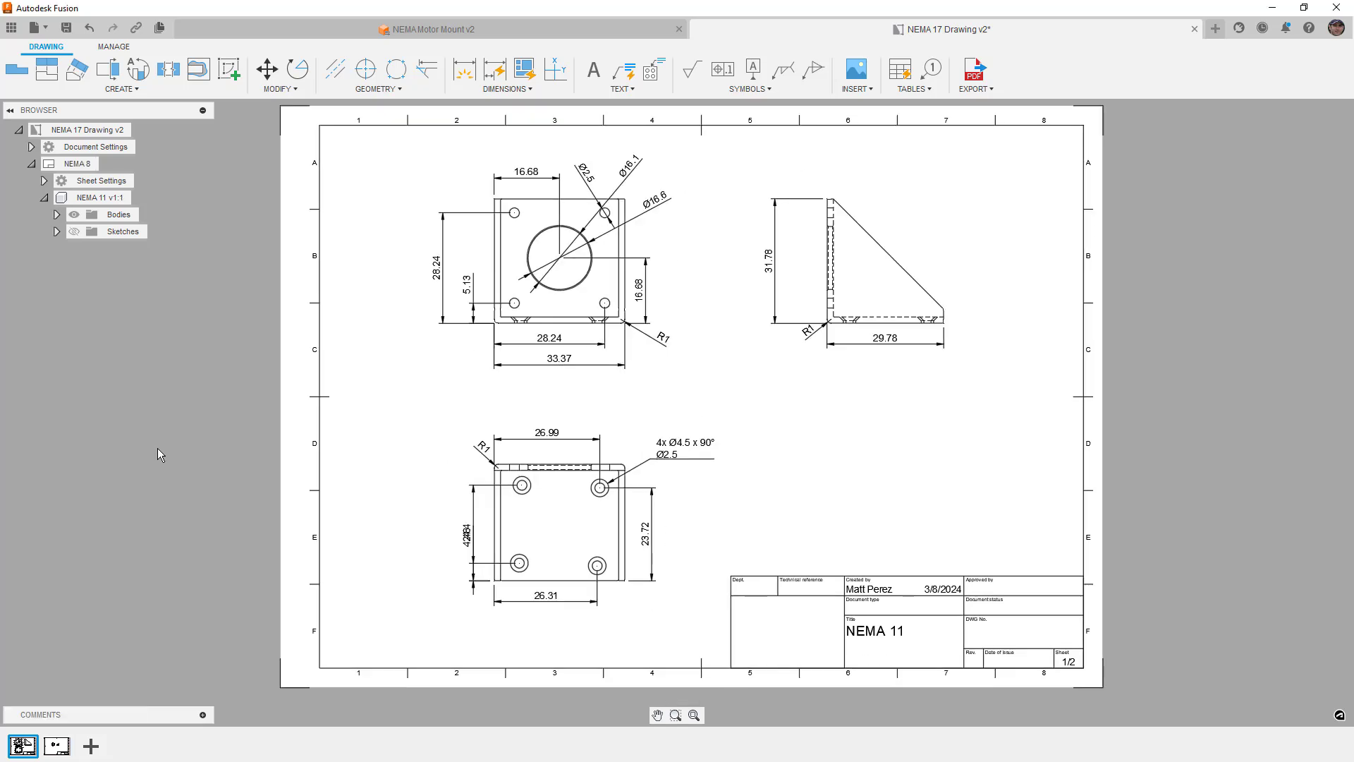
# Switch the first sheet's component back to the NEMA 17 v2 configuration
pyautogui.rightClick(94, 200)
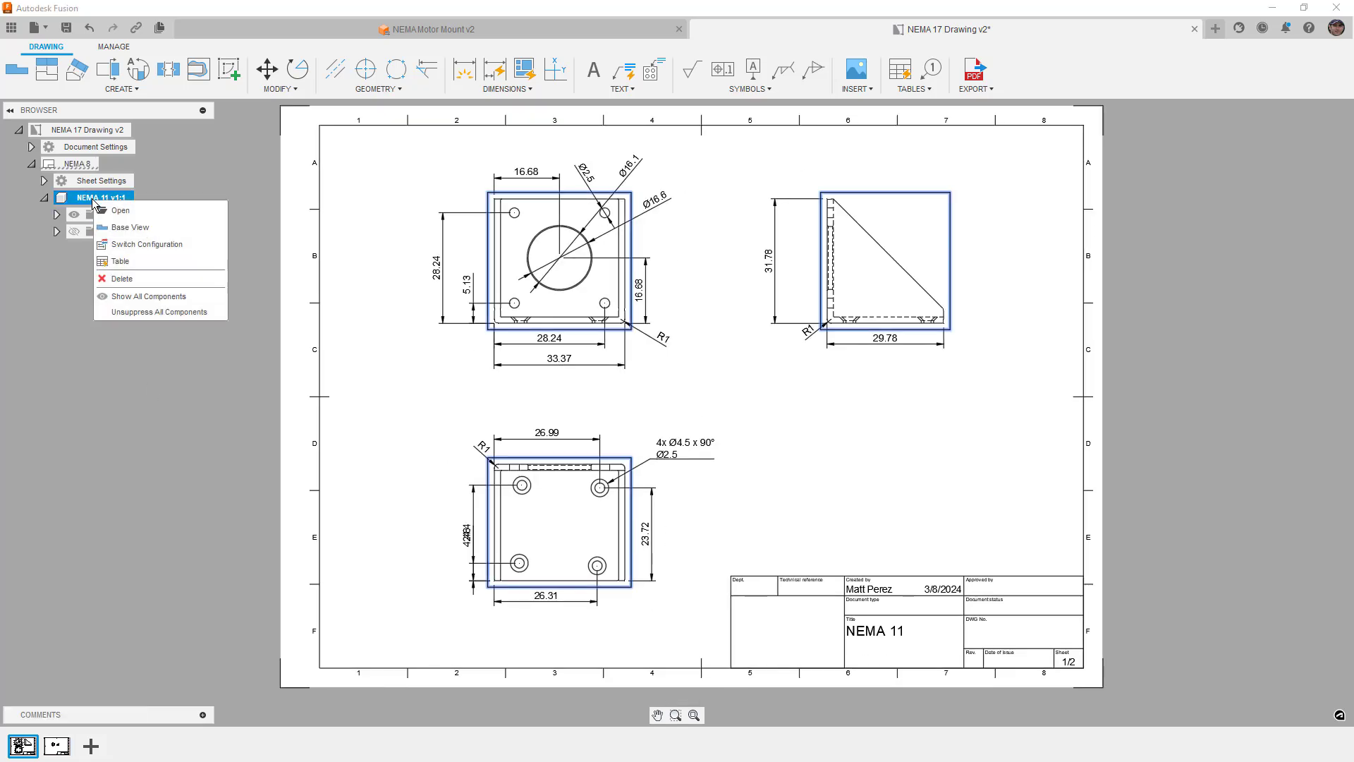
pyautogui.click(138, 244)
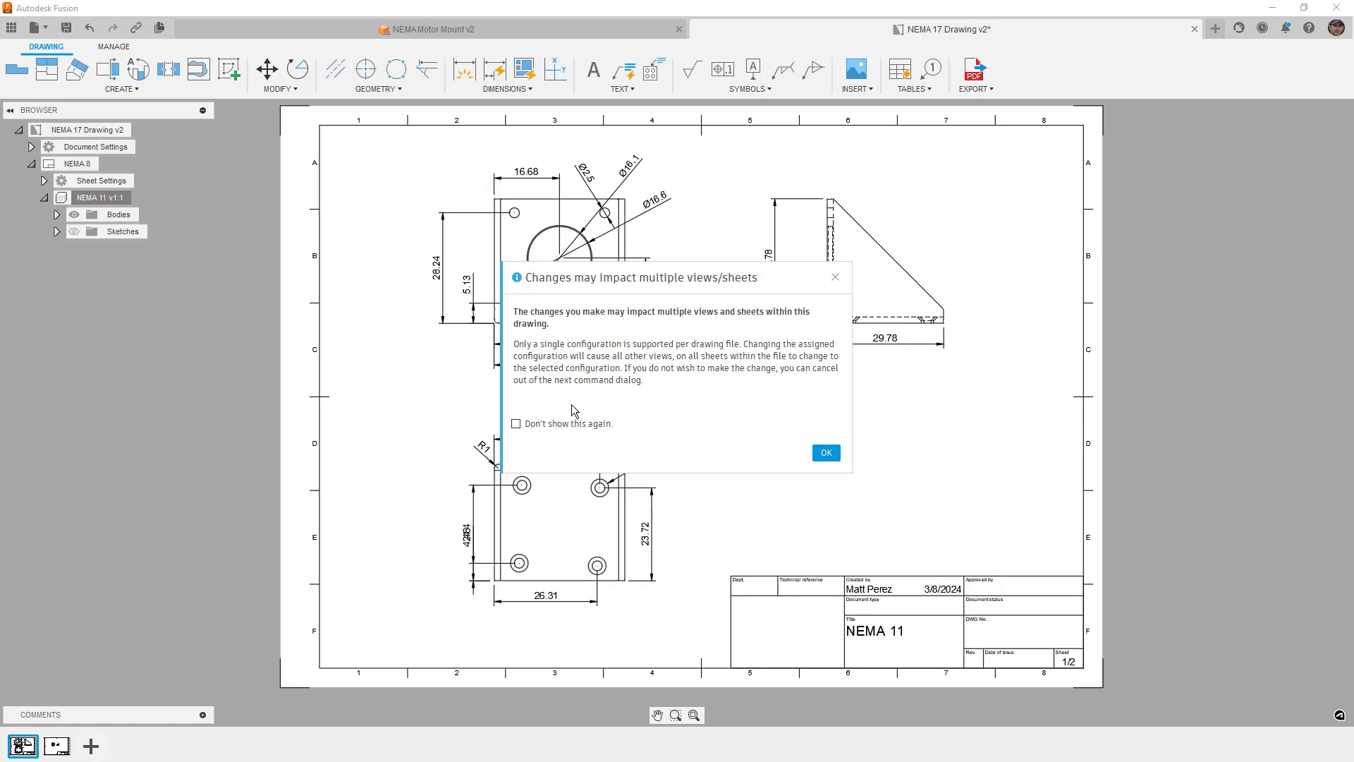
pyautogui.click(826, 454)
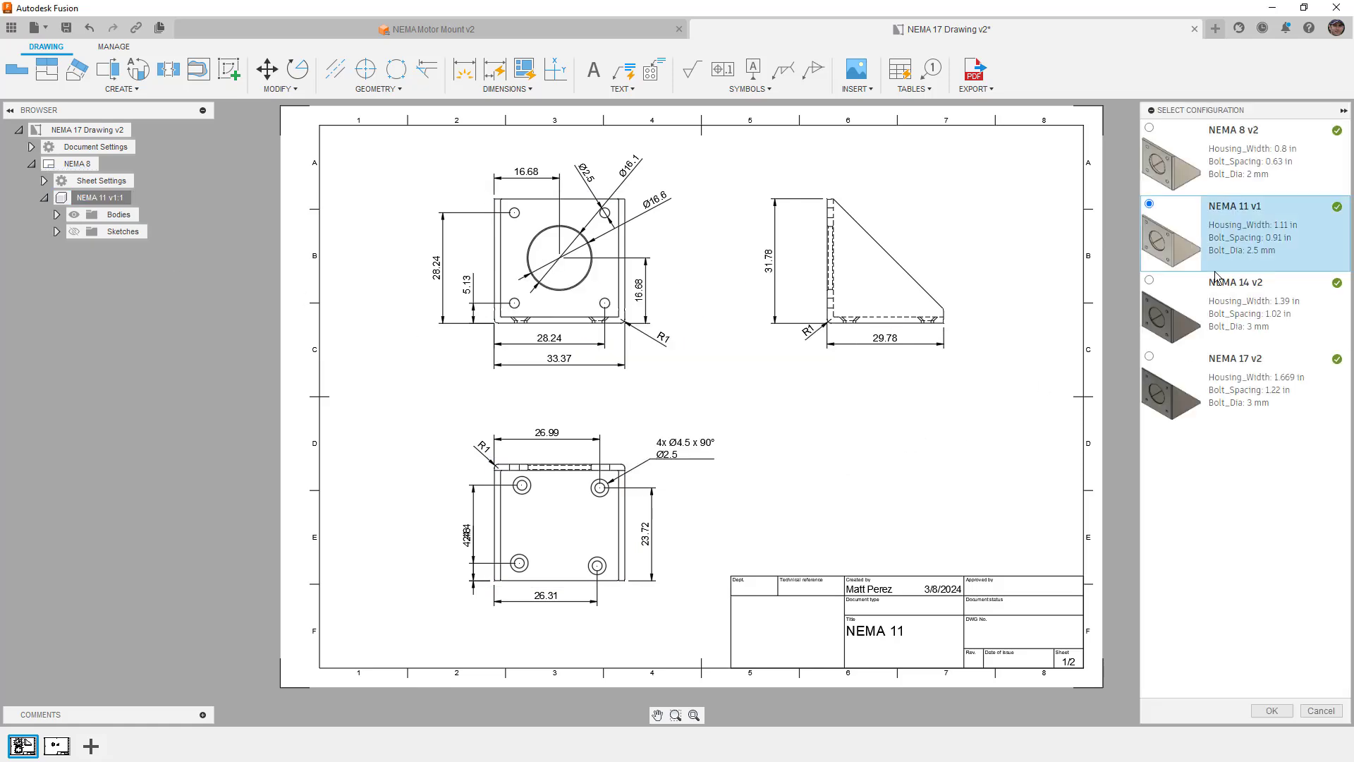
pyautogui.click(1258, 386)
pyautogui.click(1271, 710)
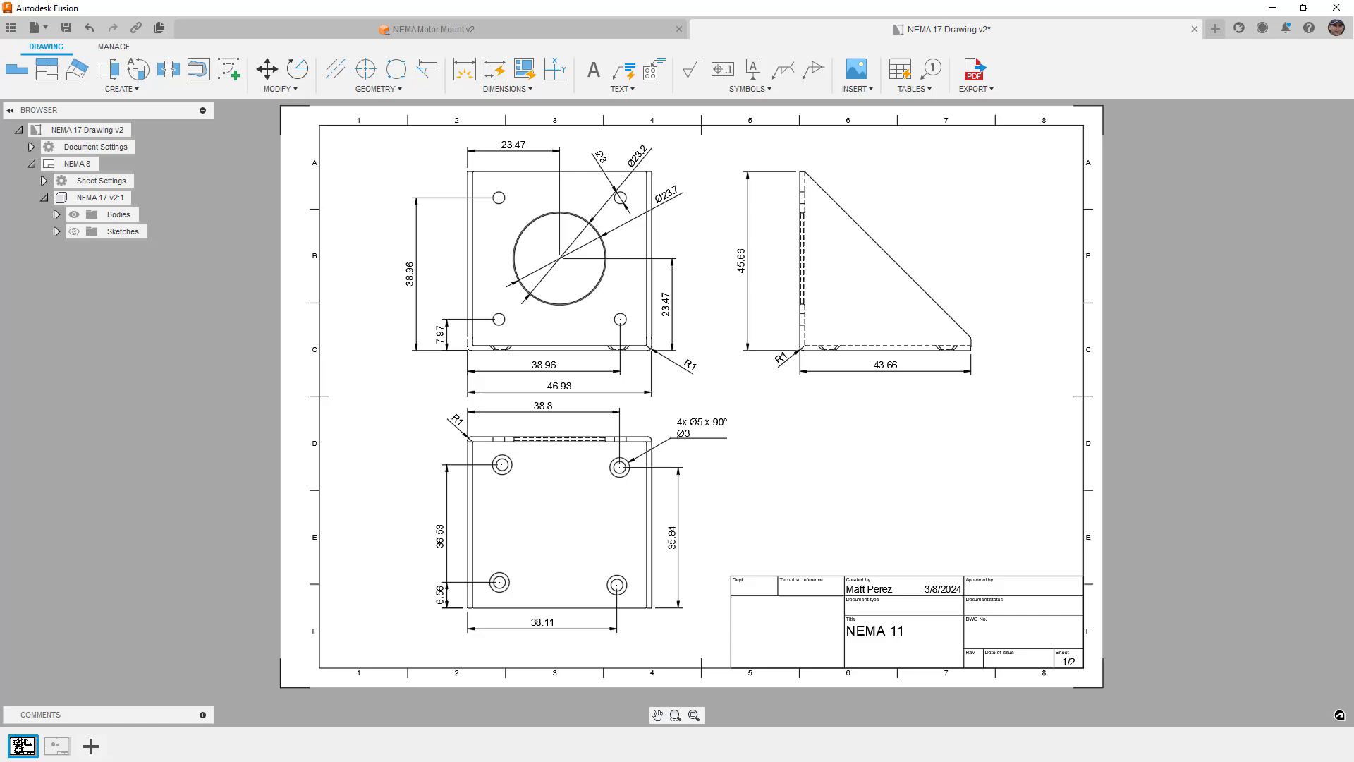
# Return to the second sheet with the section view and save the drawing
pyautogui.click(57, 745)
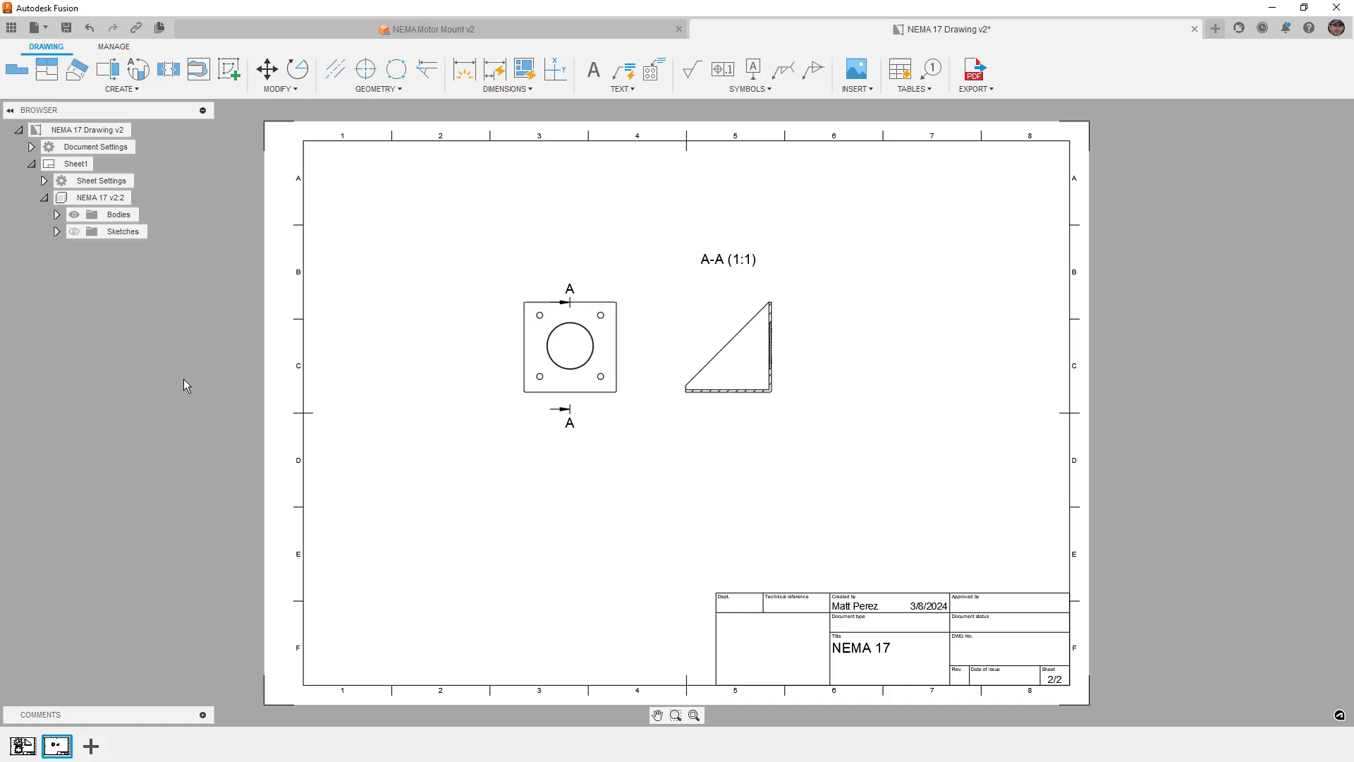
pyautogui.hotkey('ctrl', 's')
pyautogui.press('Return')
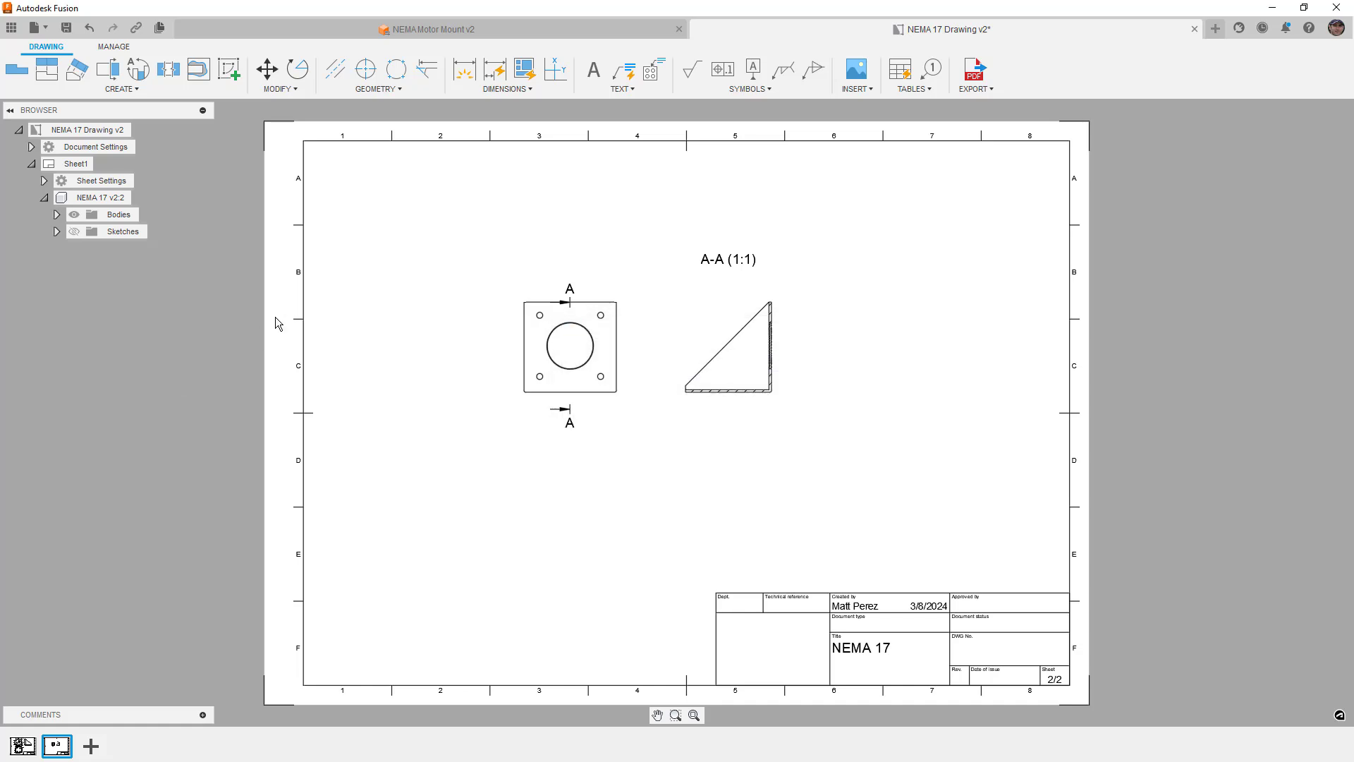